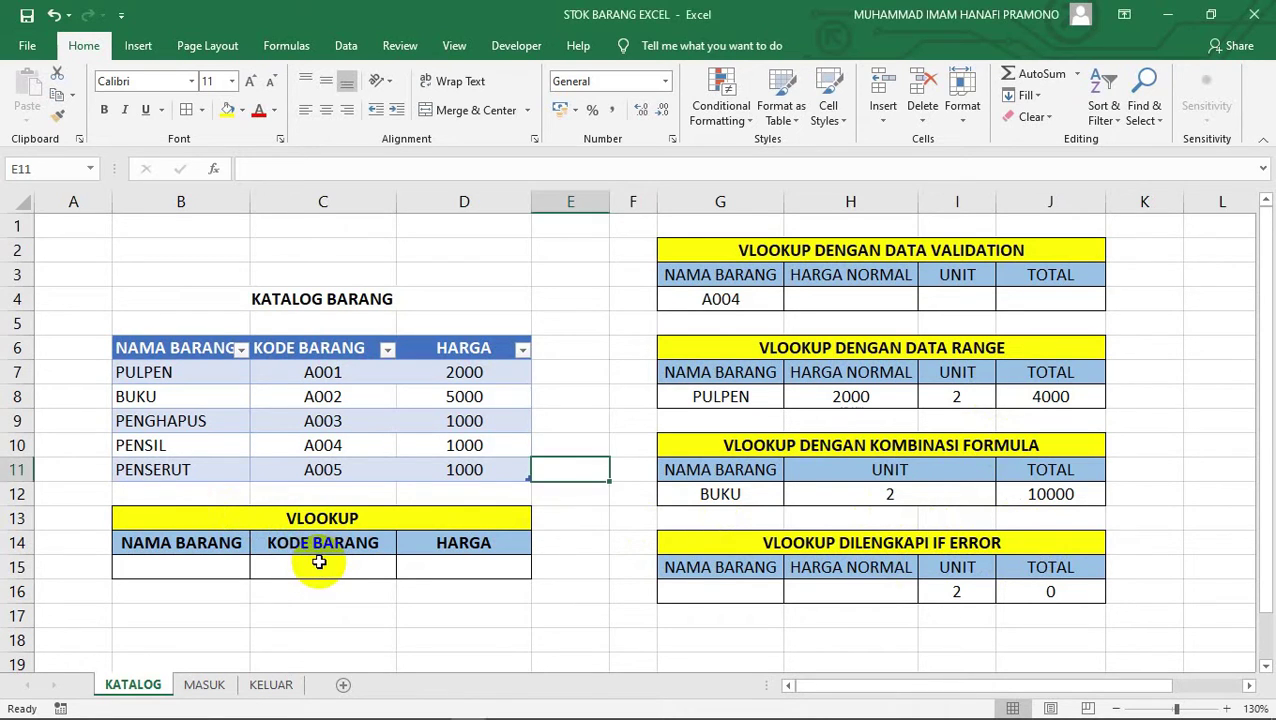
{"action": "left_click", "coordinate": [317, 567]}
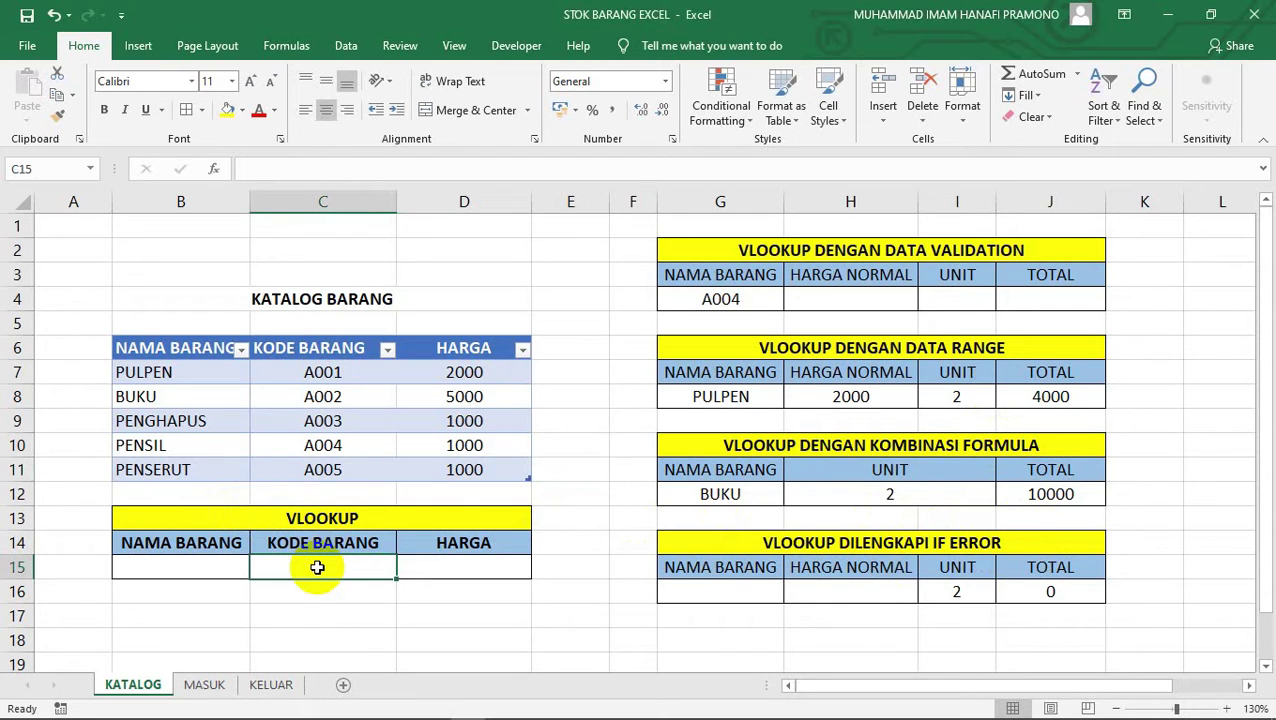
{"action": "left_click_drag", "start_coordinate": [205, 370], "coordinate": [450, 471]}
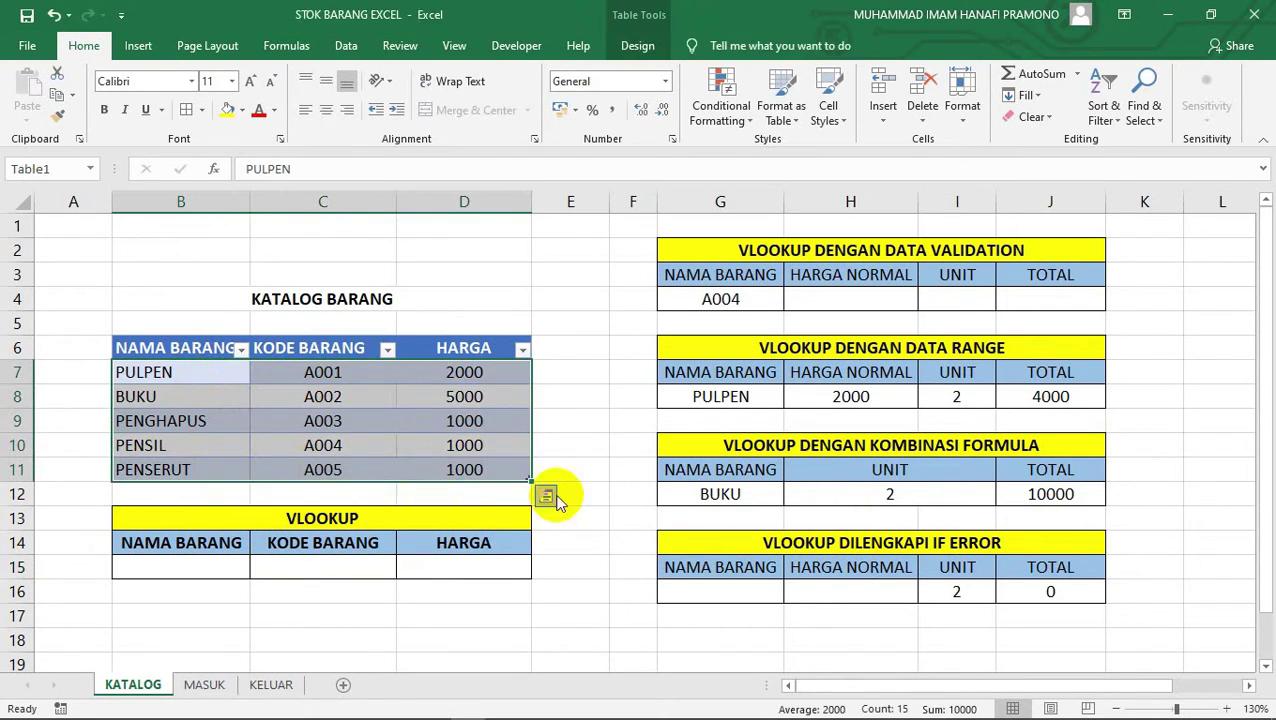
{"action": "left_click", "coordinate": [589, 581]}
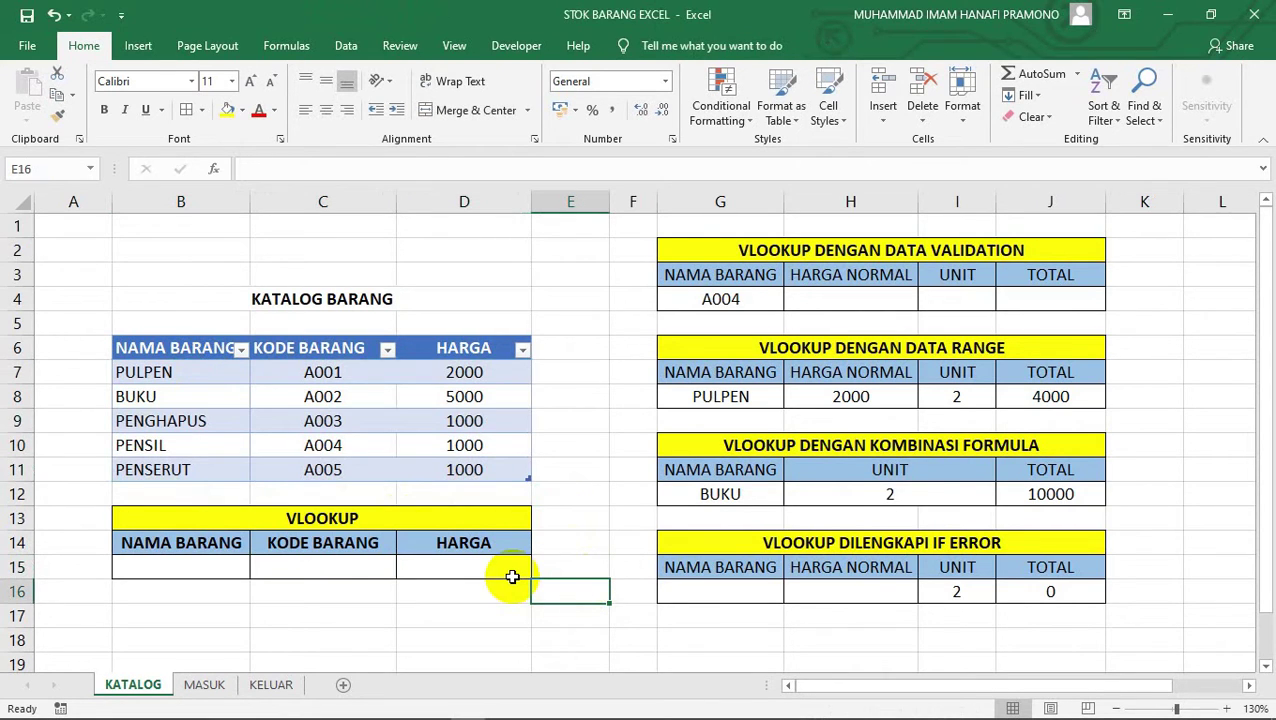
{"action": "left_click", "coordinate": [223, 570]}
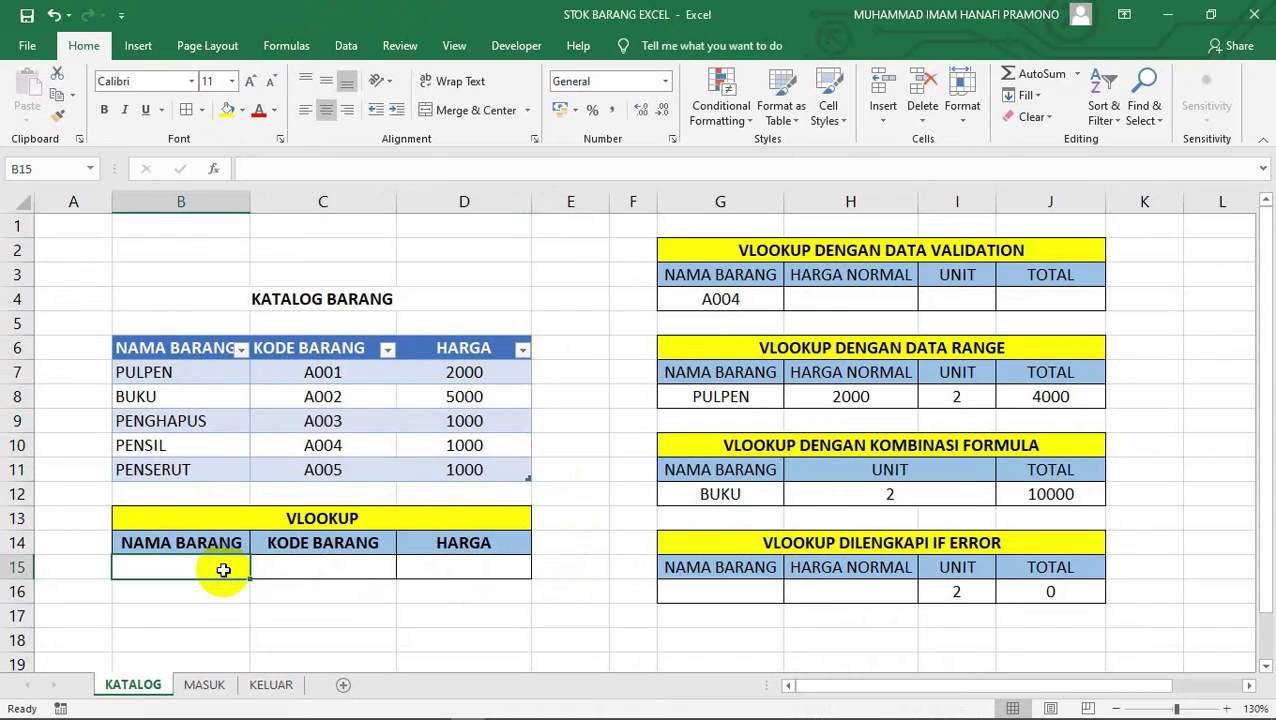
{"action": "left_click", "coordinate": [363, 577]}
{"action": "left_click", "coordinate": [447, 575]}
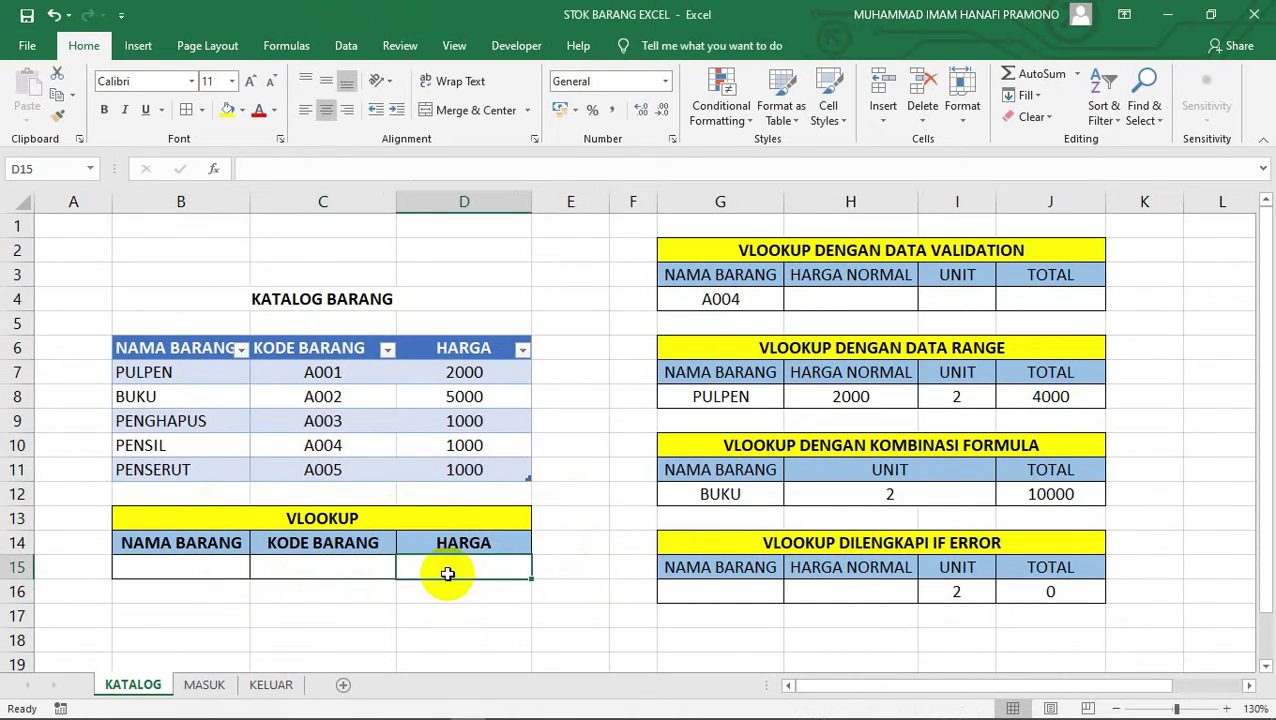
Start a VLOOKUP formula in C15 under KODE BARANG, using B15 as the lookup value
{"action": "left_click", "coordinate": [362, 565]}
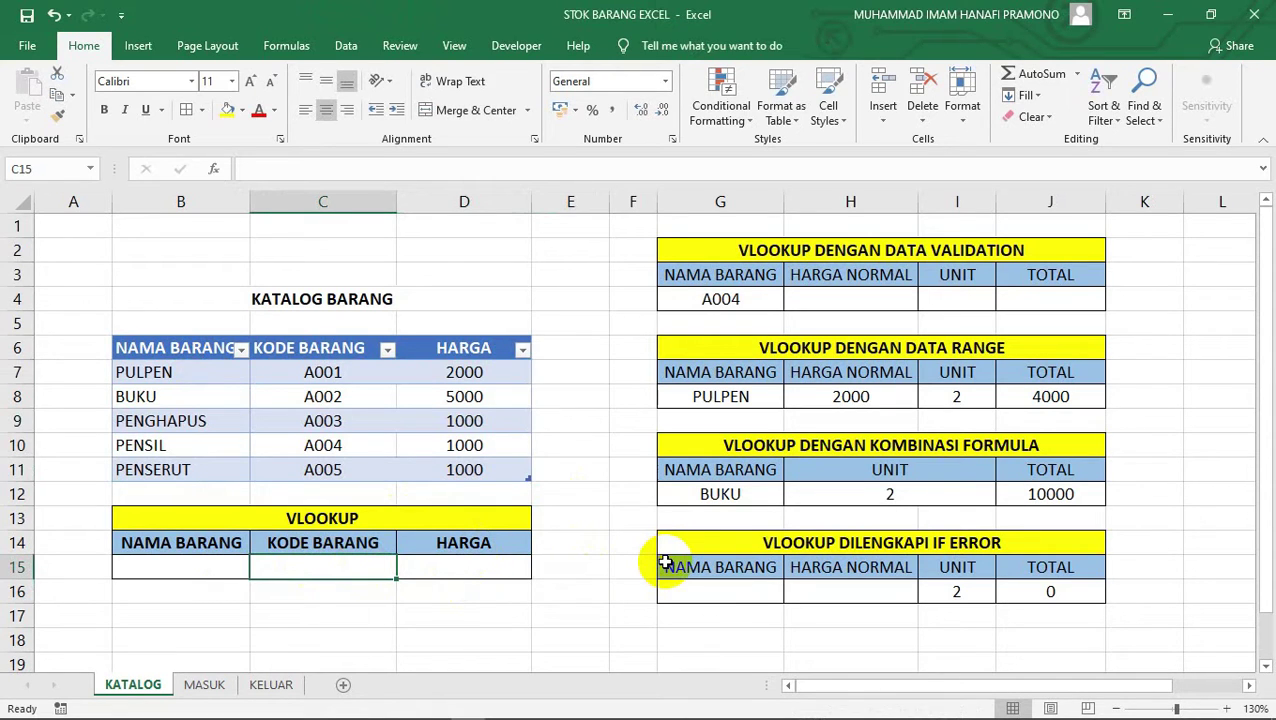
{"action": "type", "text": "="}
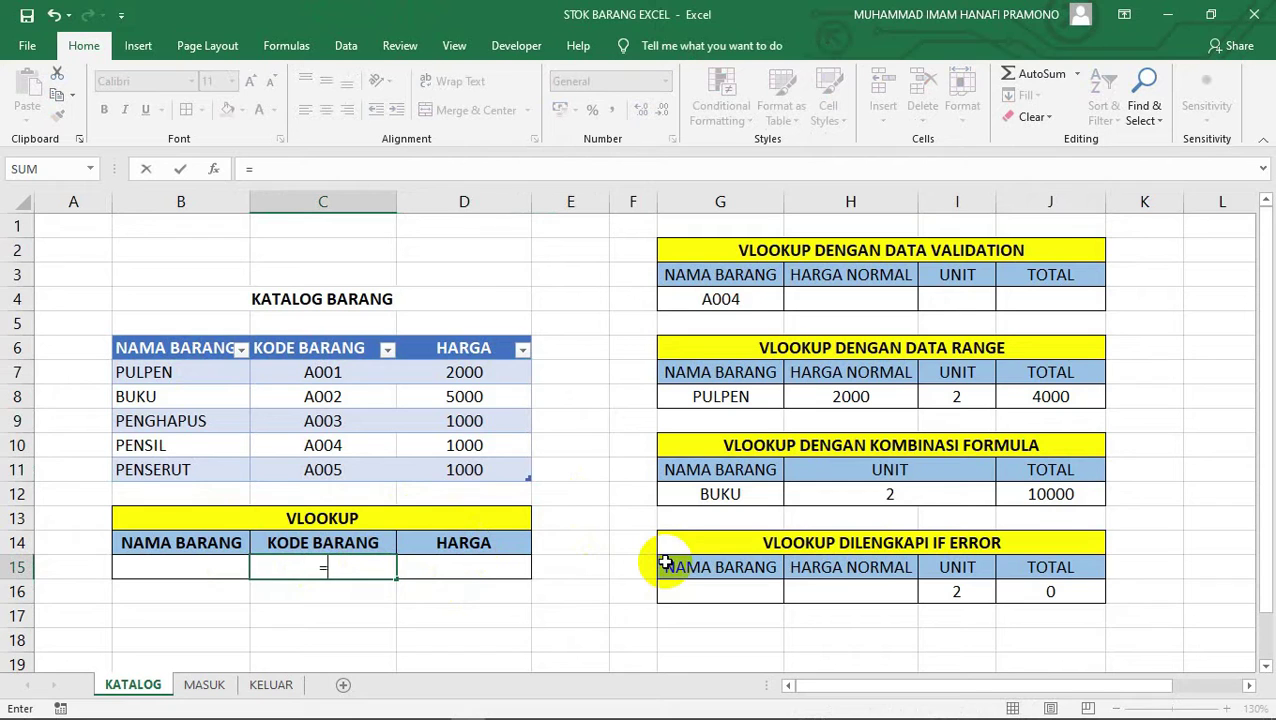
{"action": "type", "text": "V"}
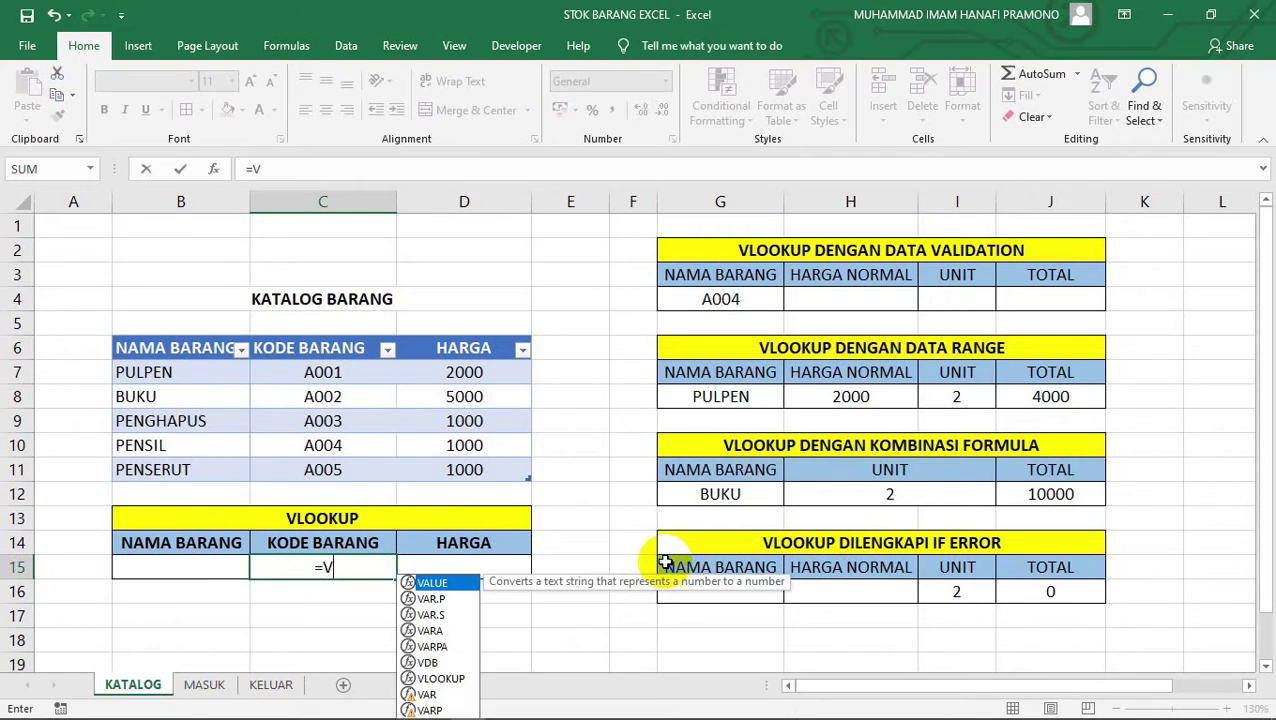
{"action": "type", "text": "LOO"}
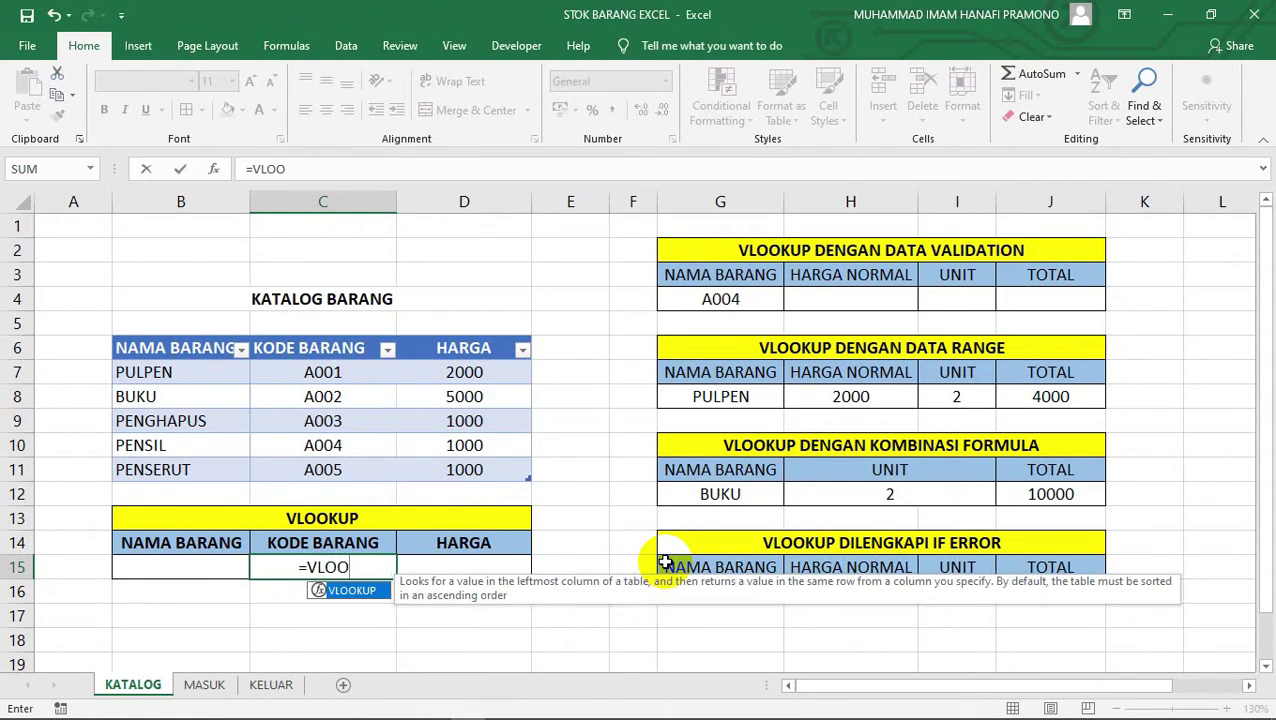
{"action": "type", "text": "KUP("}
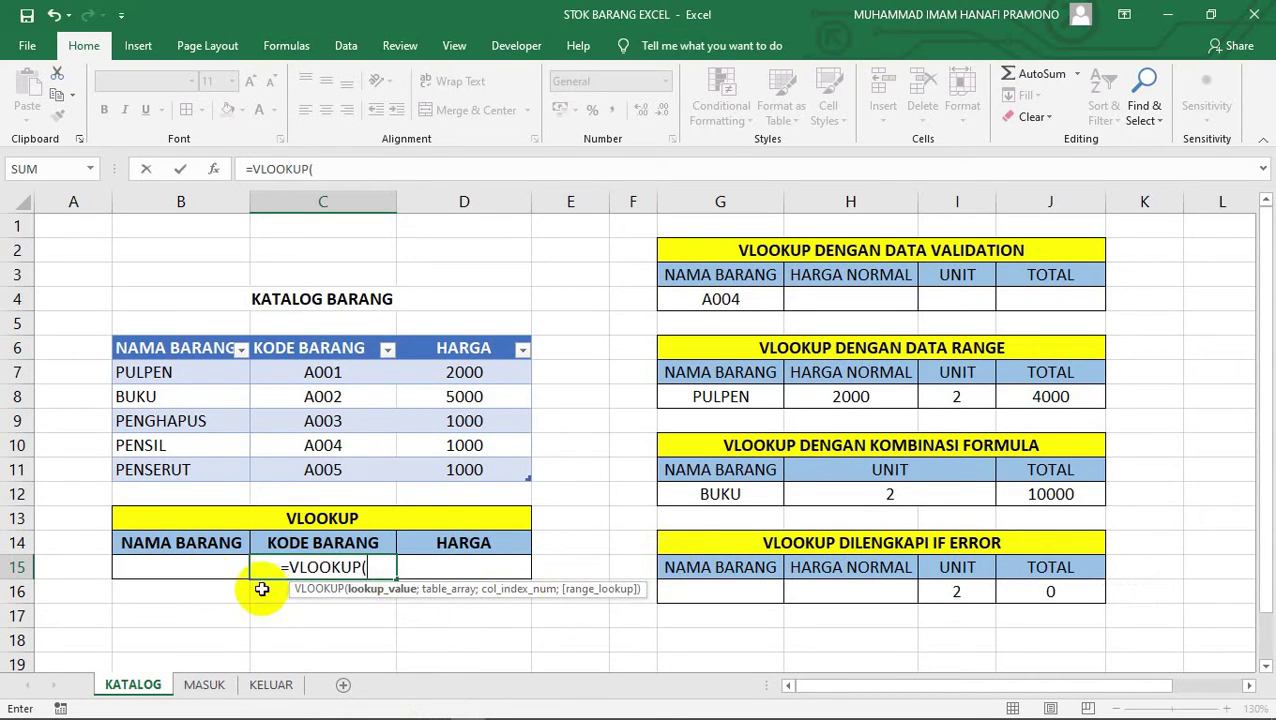
{"action": "left_click", "coordinate": [199, 568]}
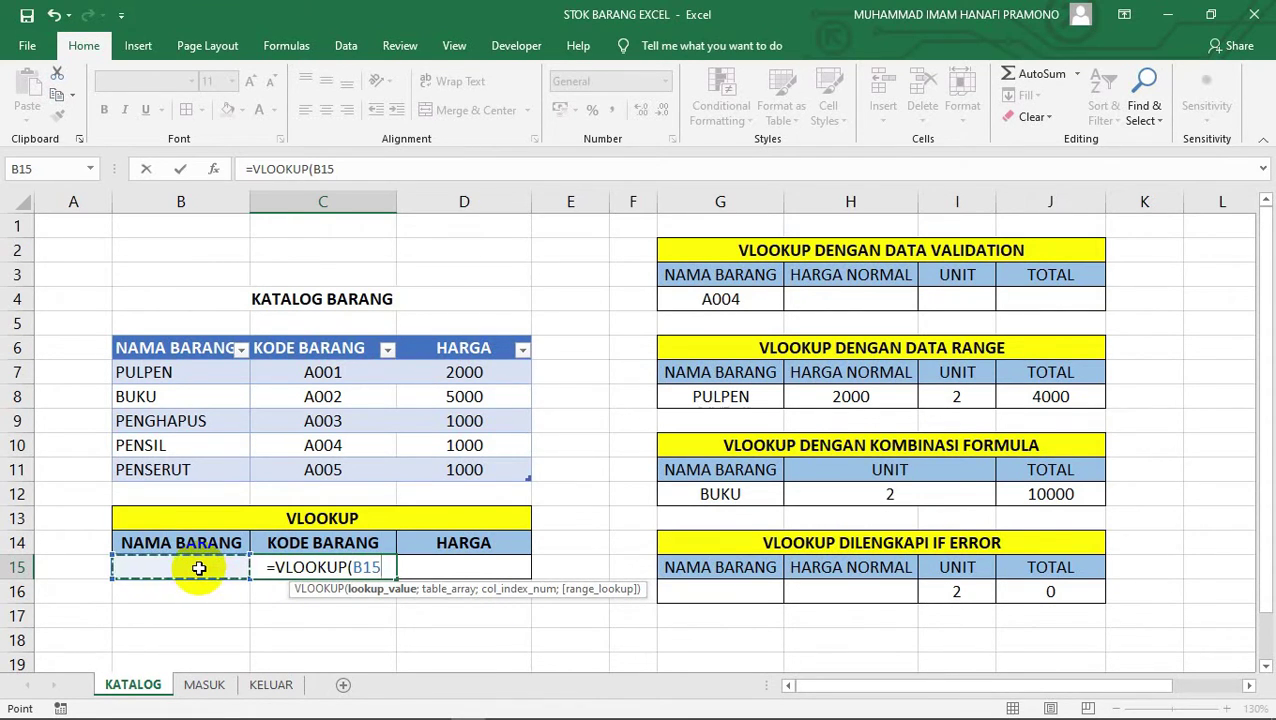
{"action": "type", "text": ";"}
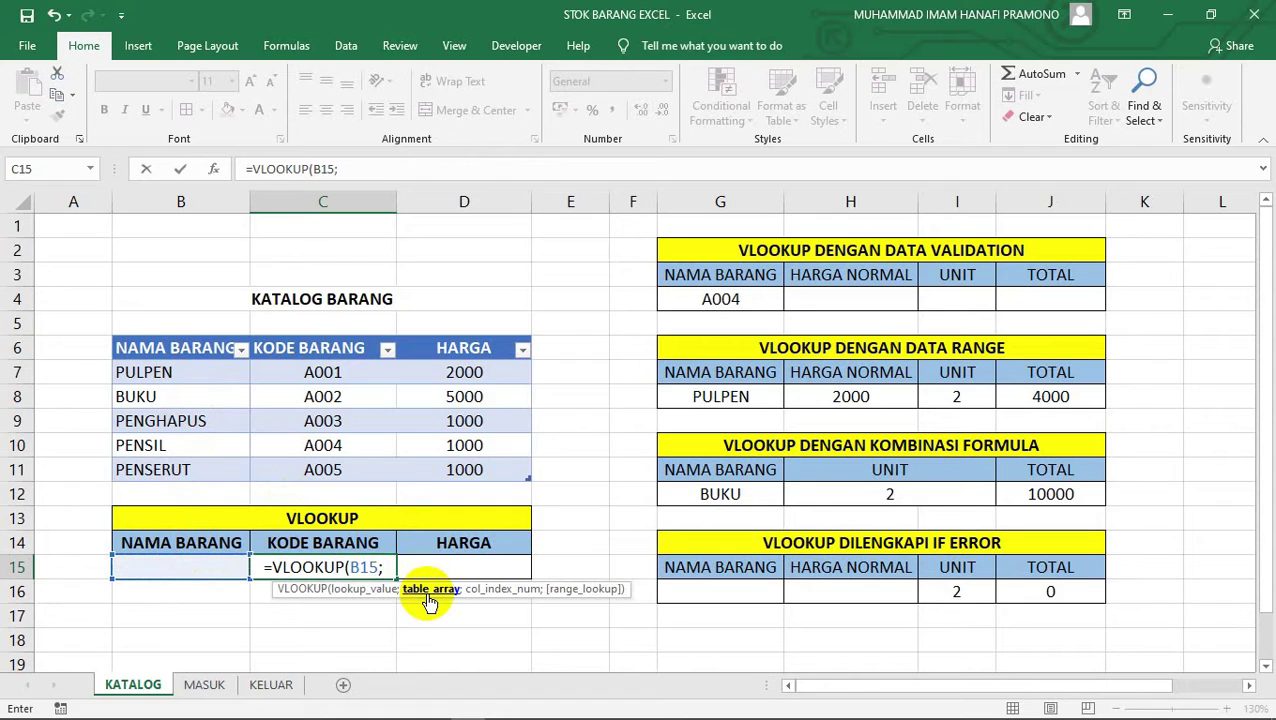
Complete the C15 VLOOKUP with the catalog data (Table1) as table array, column index 2 and FALSE for exact match
{"action": "left_click", "coordinate": [198, 383]}
{"action": "left_click_drag", "start_coordinate": [198, 383], "coordinate": [424, 470]}
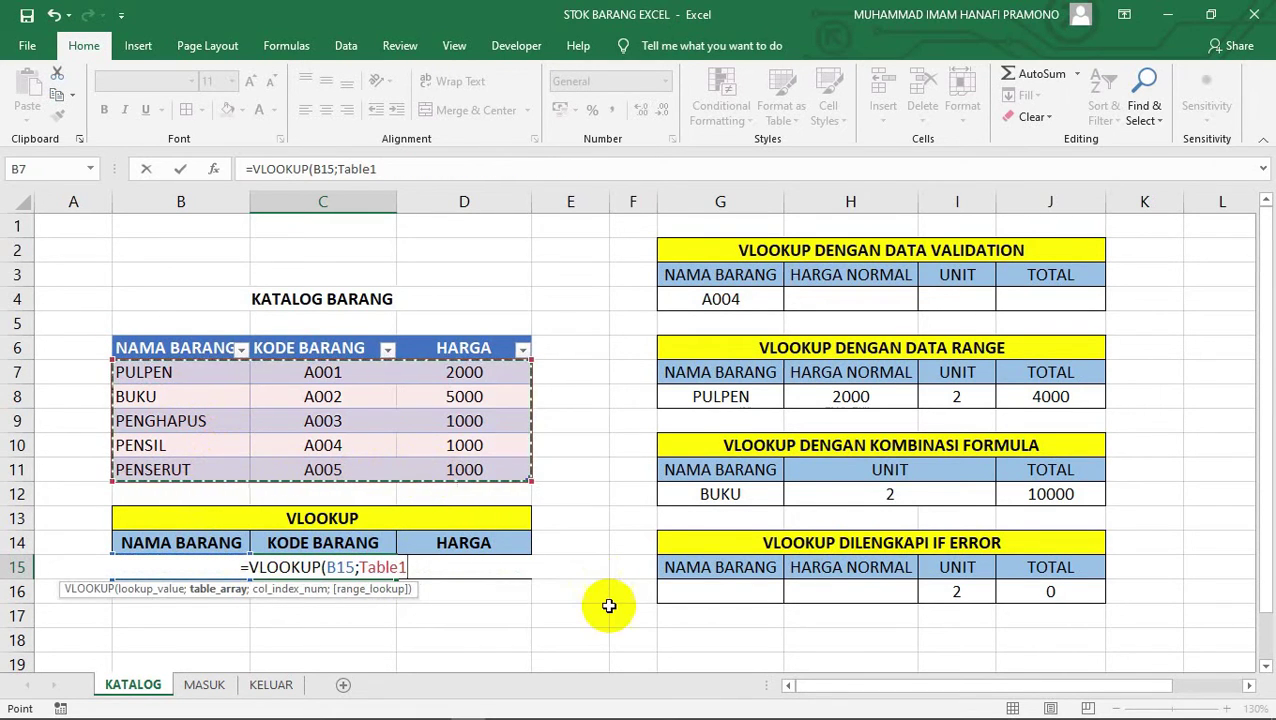
{"action": "type", "text": ";"}
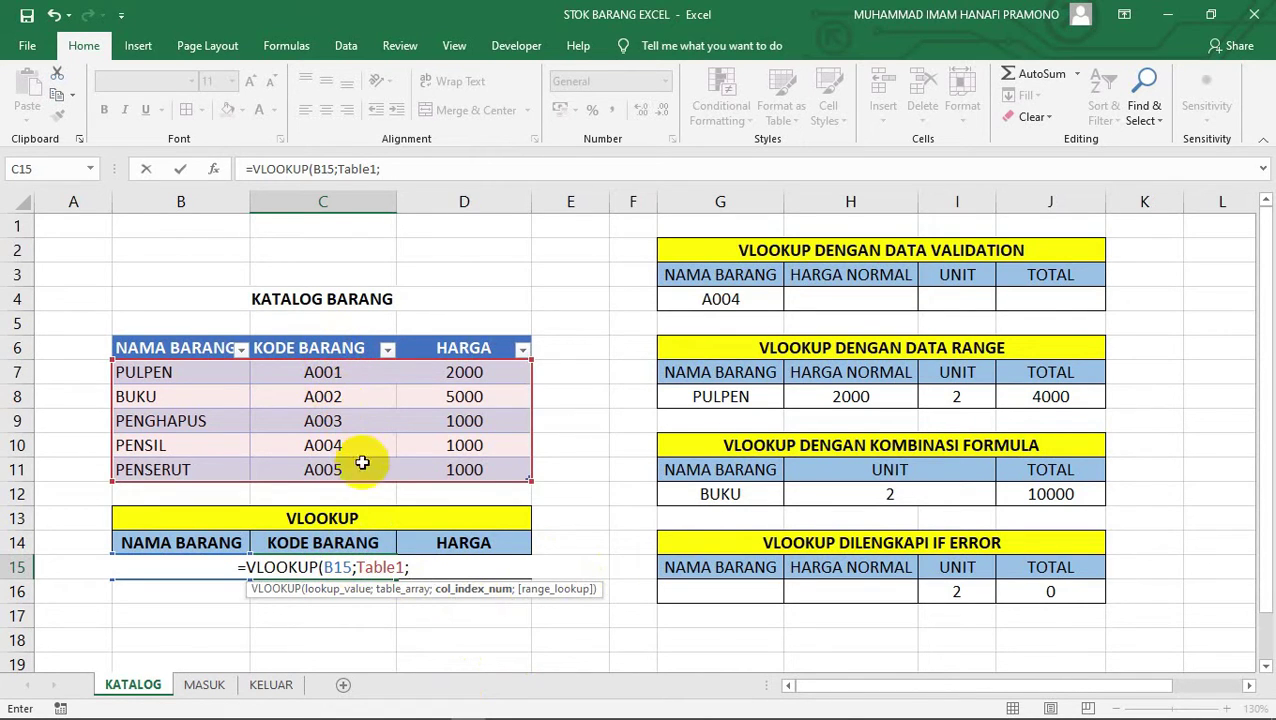
{"action": "type", "text": "2"}
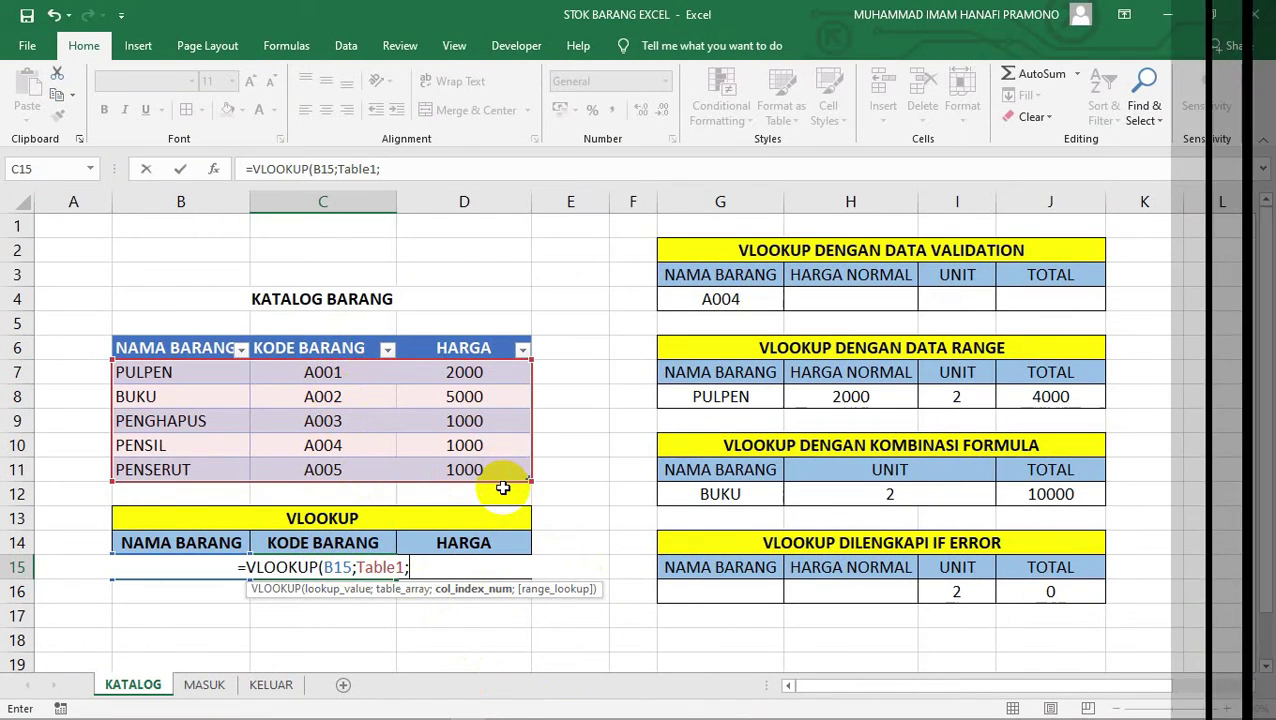
{"action": "type", "text": "2"}
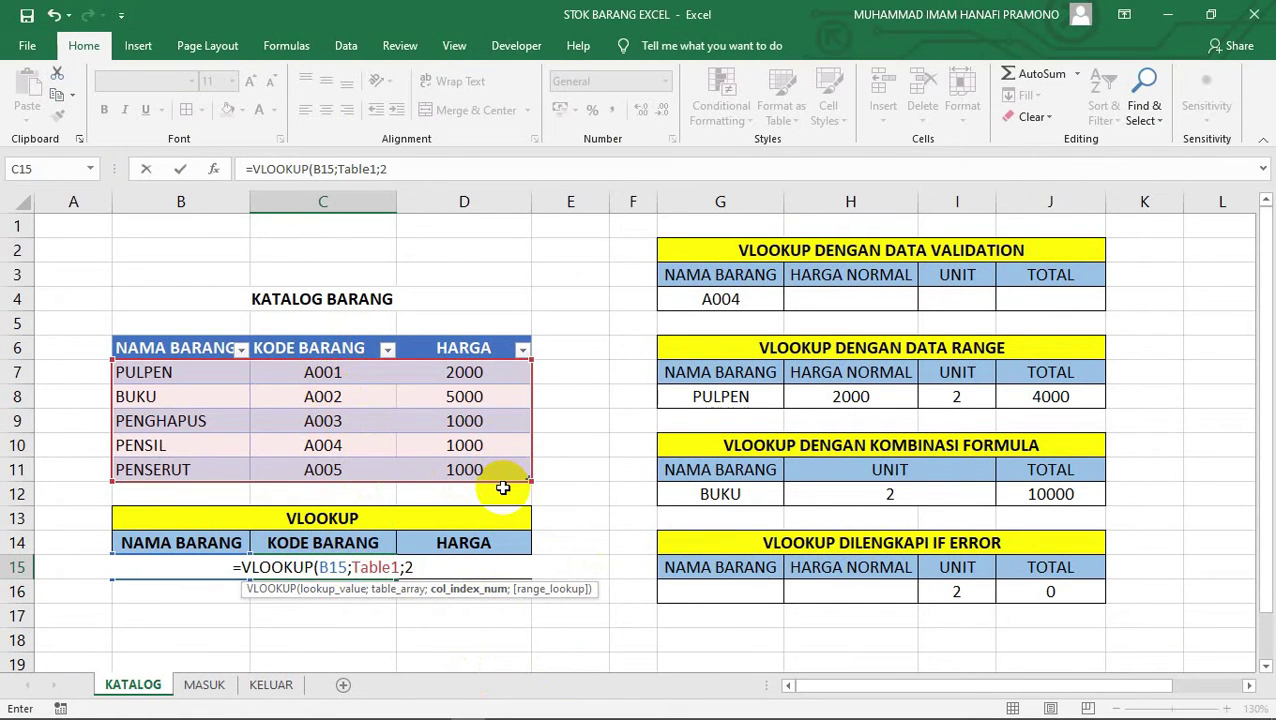
{"action": "type", "text": ";"}
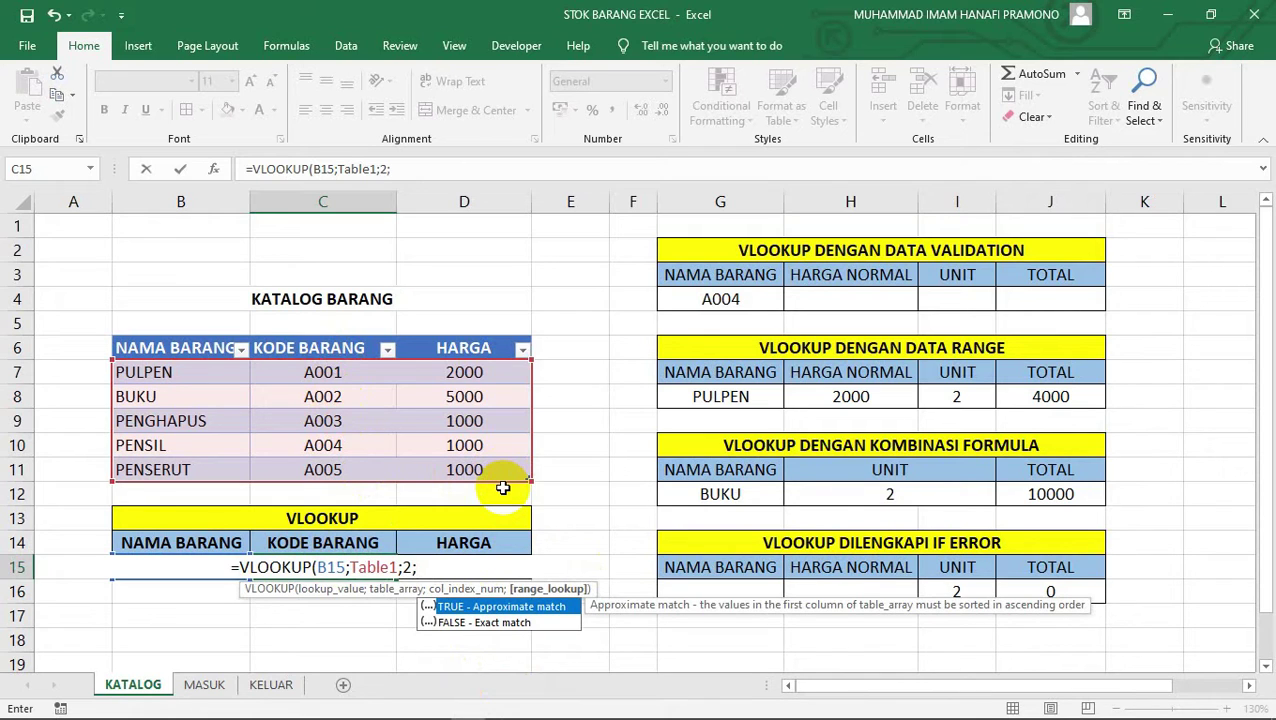
{"action": "type", "text": "FALSE)"}
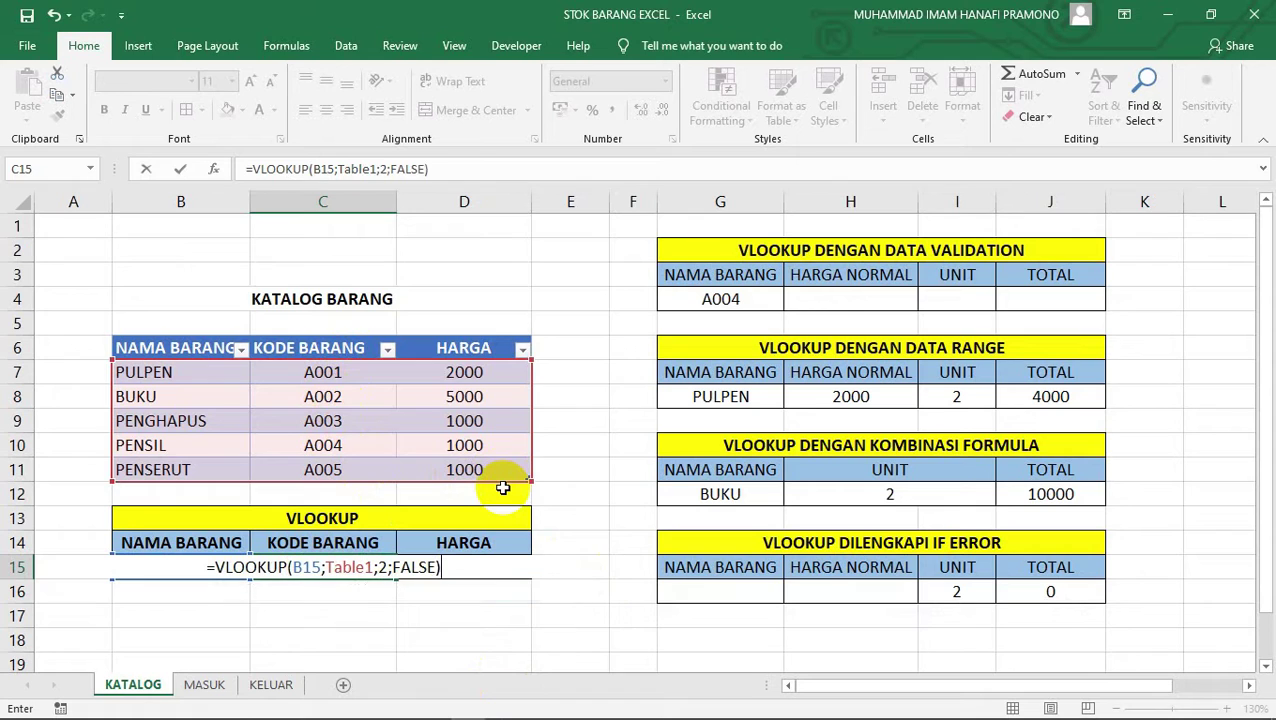
{"action": "key", "text": "Return"}
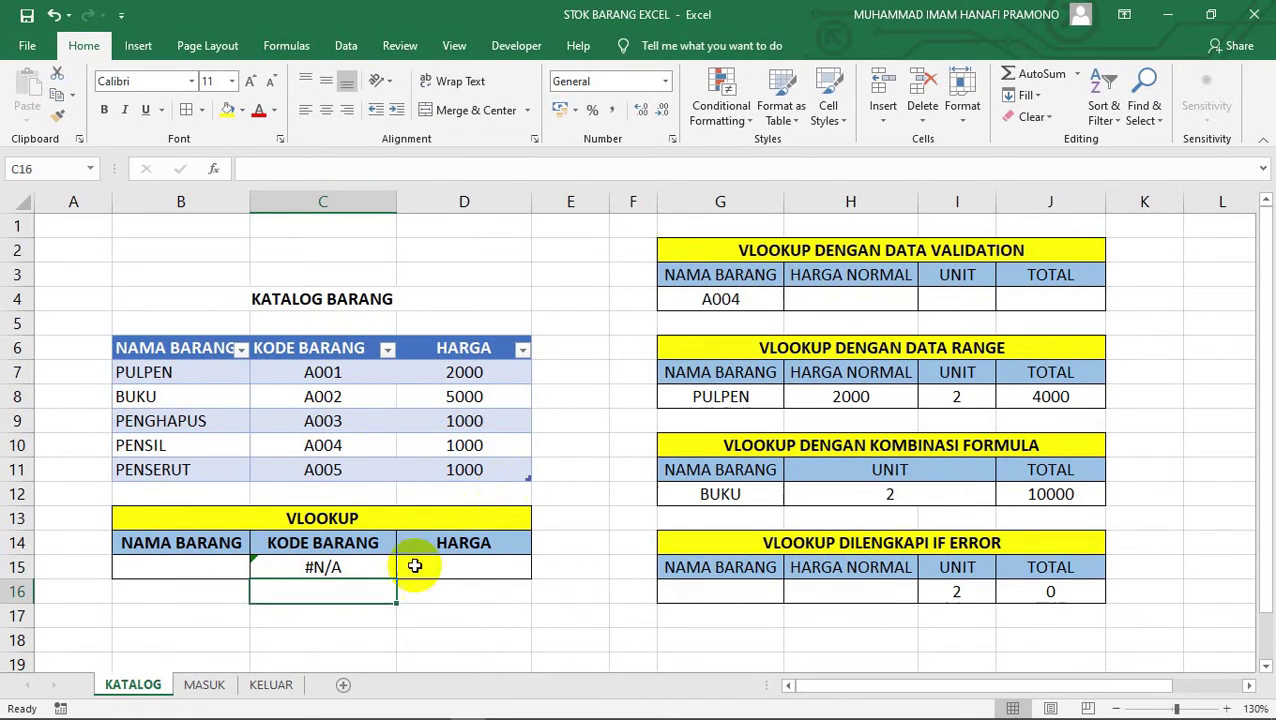
{"action": "left_click", "coordinate": [336, 570]}
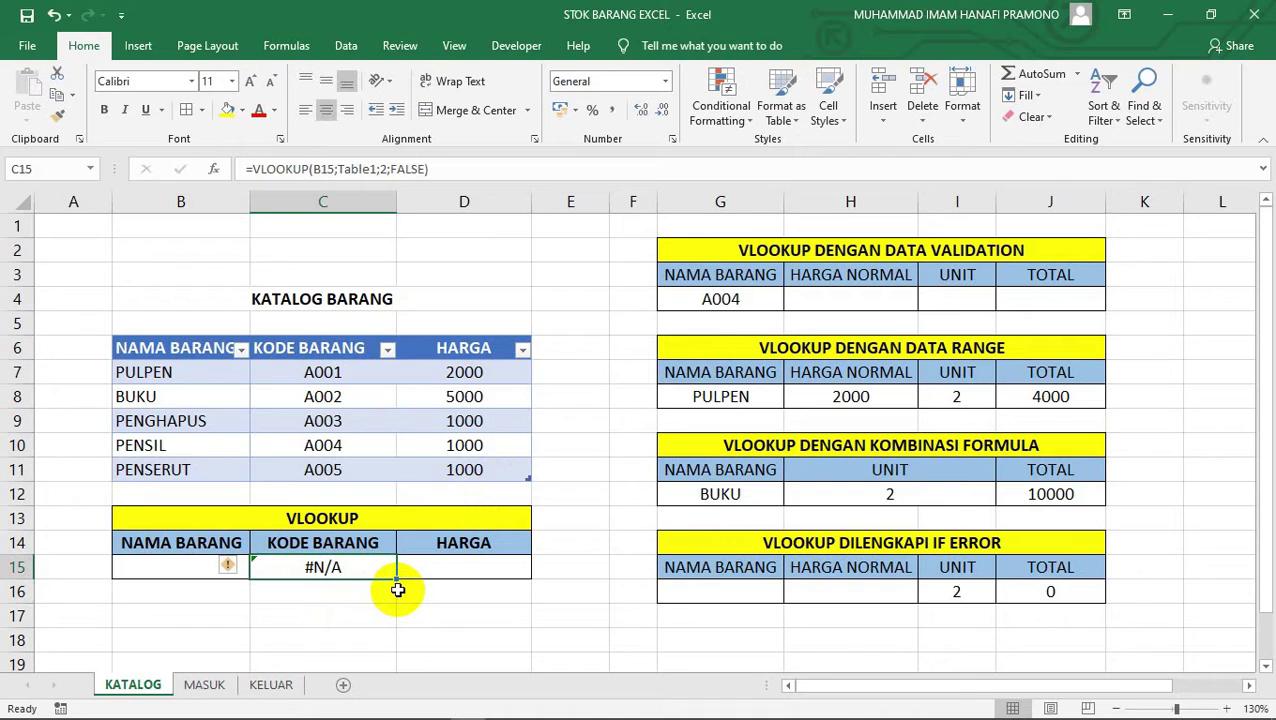
Test the code lookup by entering BUKU and then PENSIL as the item name in B15
{"action": "left_click", "coordinate": [183, 571]}
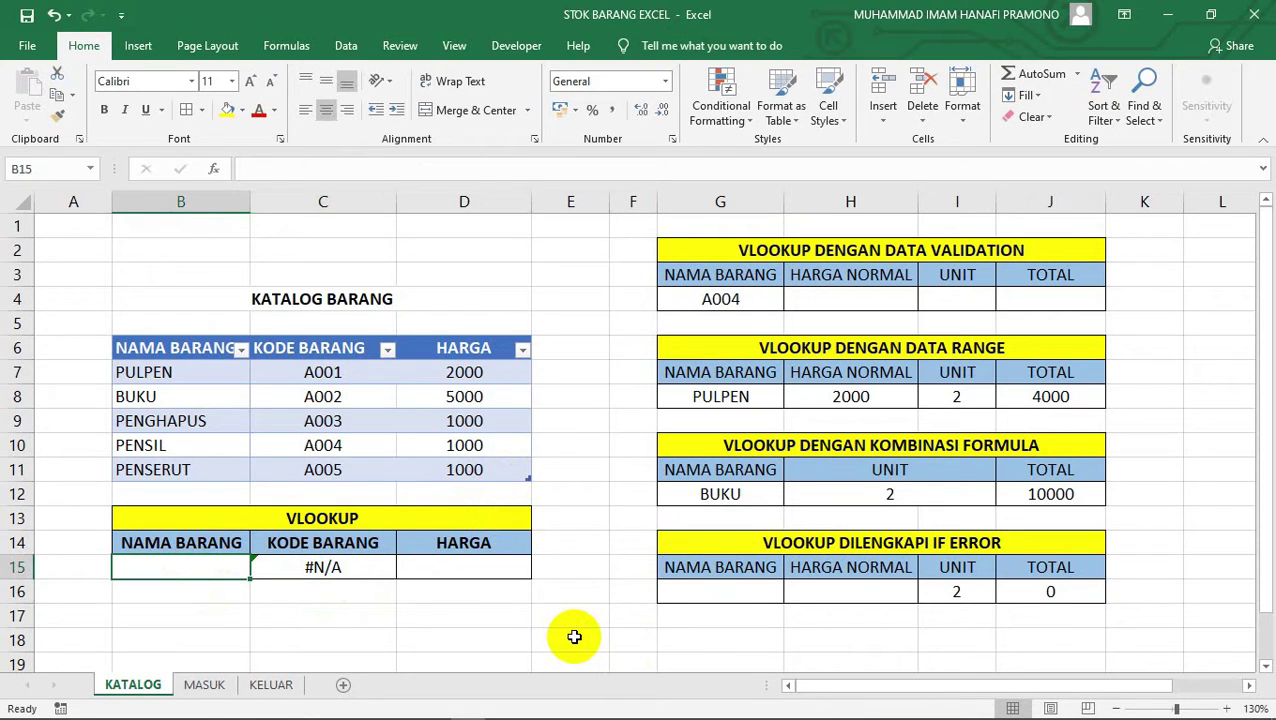
{"action": "type", "text": "BUKU"}
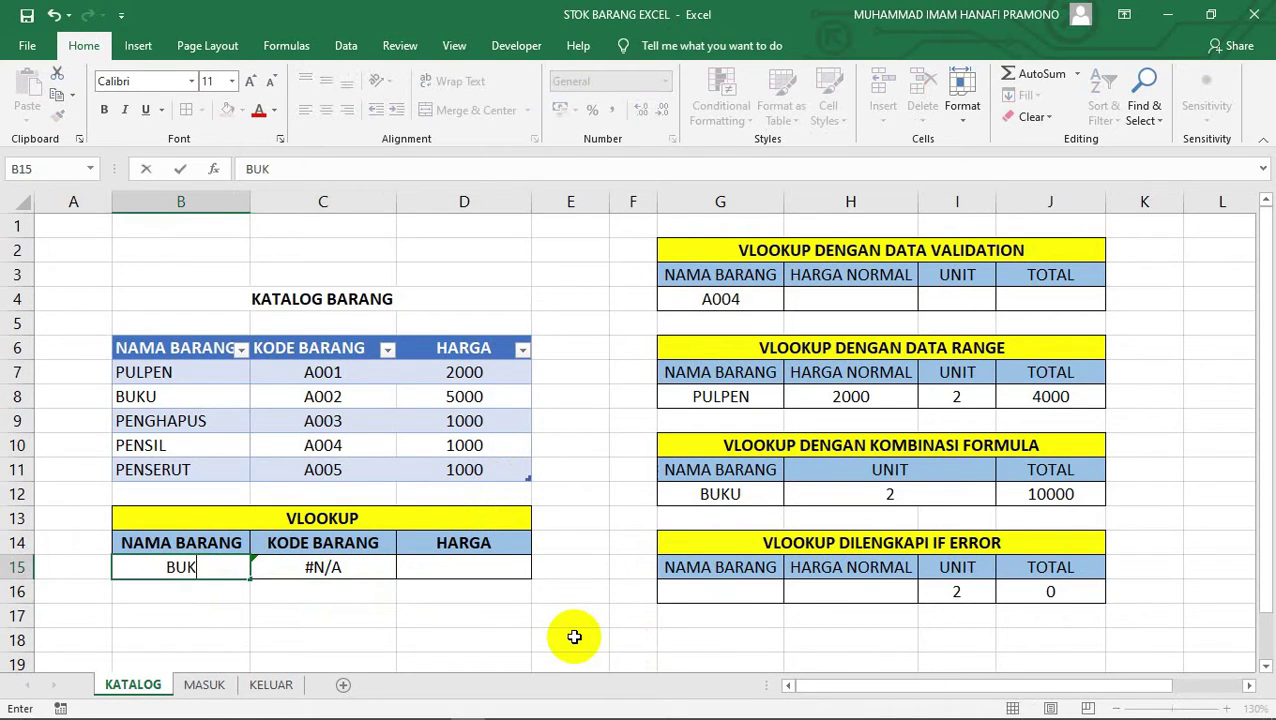
{"action": "left_click", "coordinate": [574, 637]}
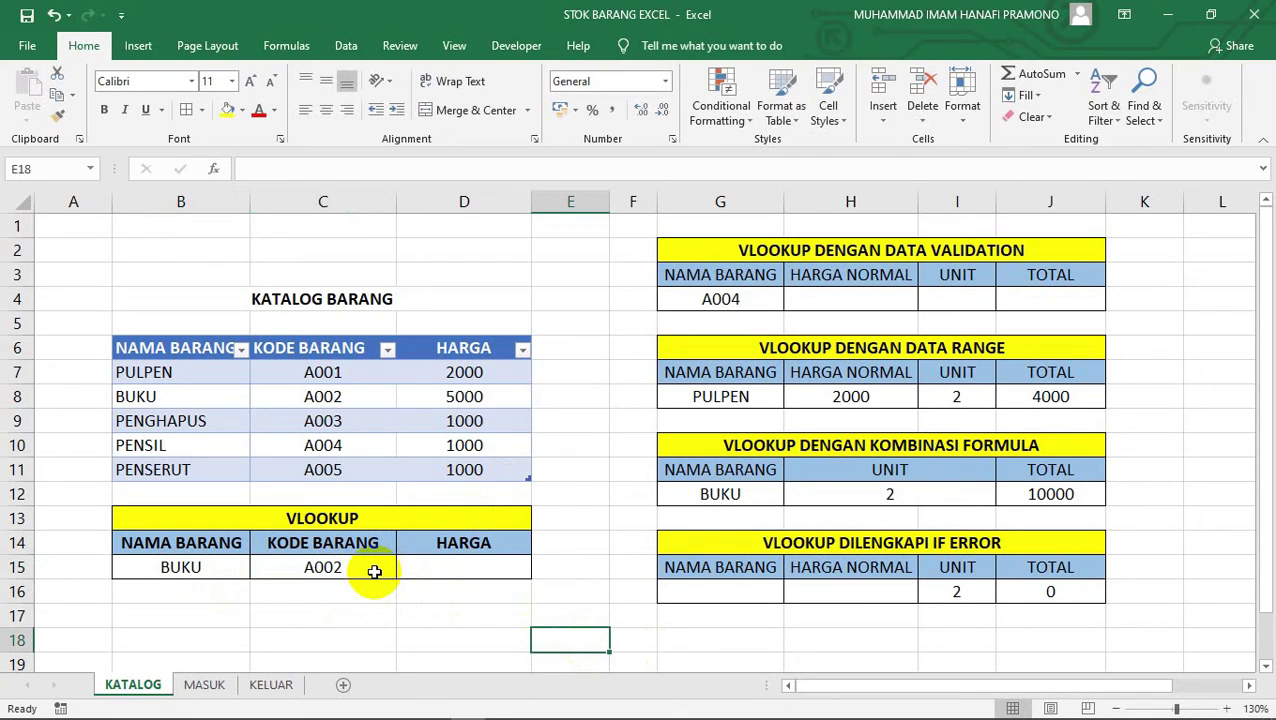
{"action": "left_click", "coordinate": [213, 561]}
{"action": "type", "text": "PENSIL"}
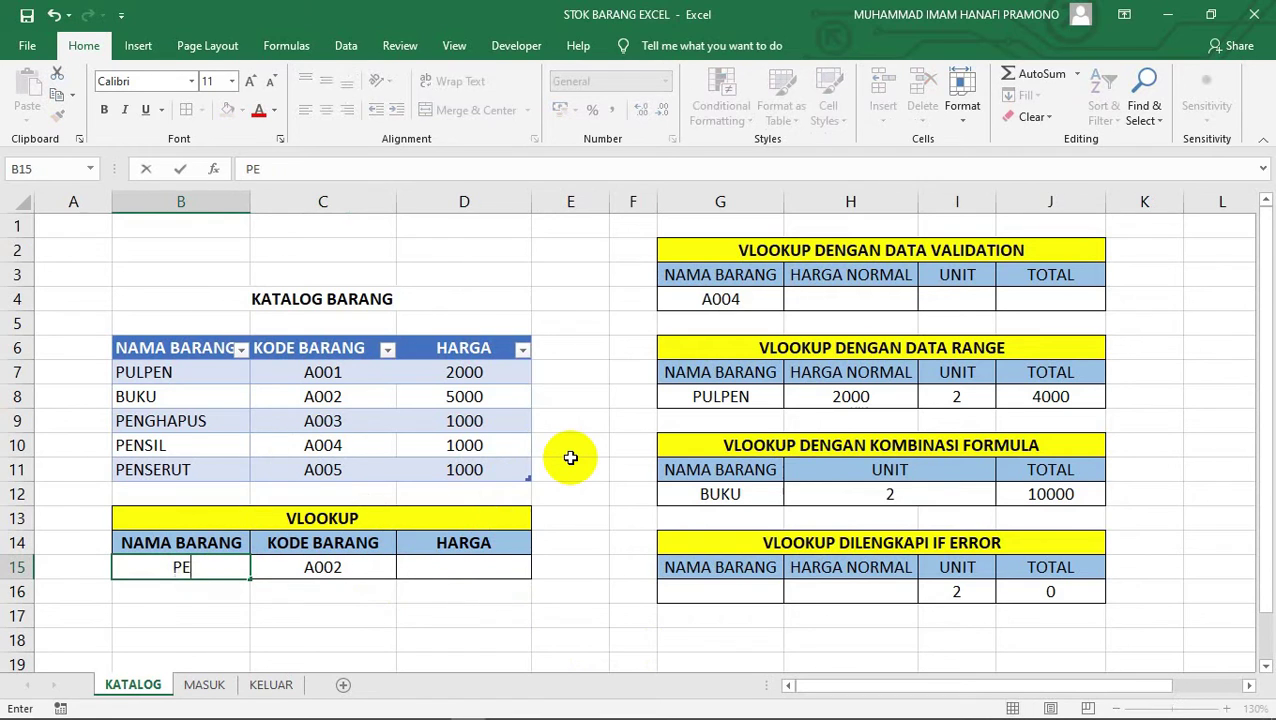
{"action": "left_click", "coordinate": [585, 558]}
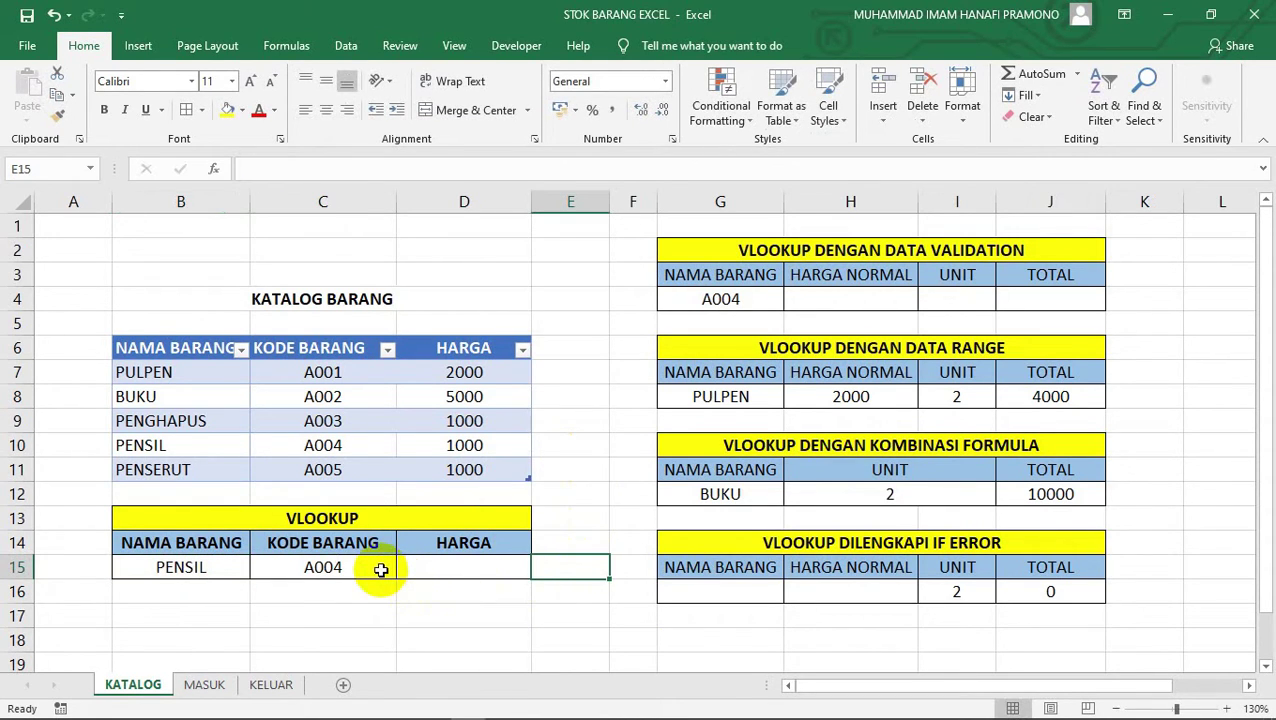
Set the item name in B15 of the VLOOKUP table to PENSERUT
{"action": "left_click", "coordinate": [214, 566]}
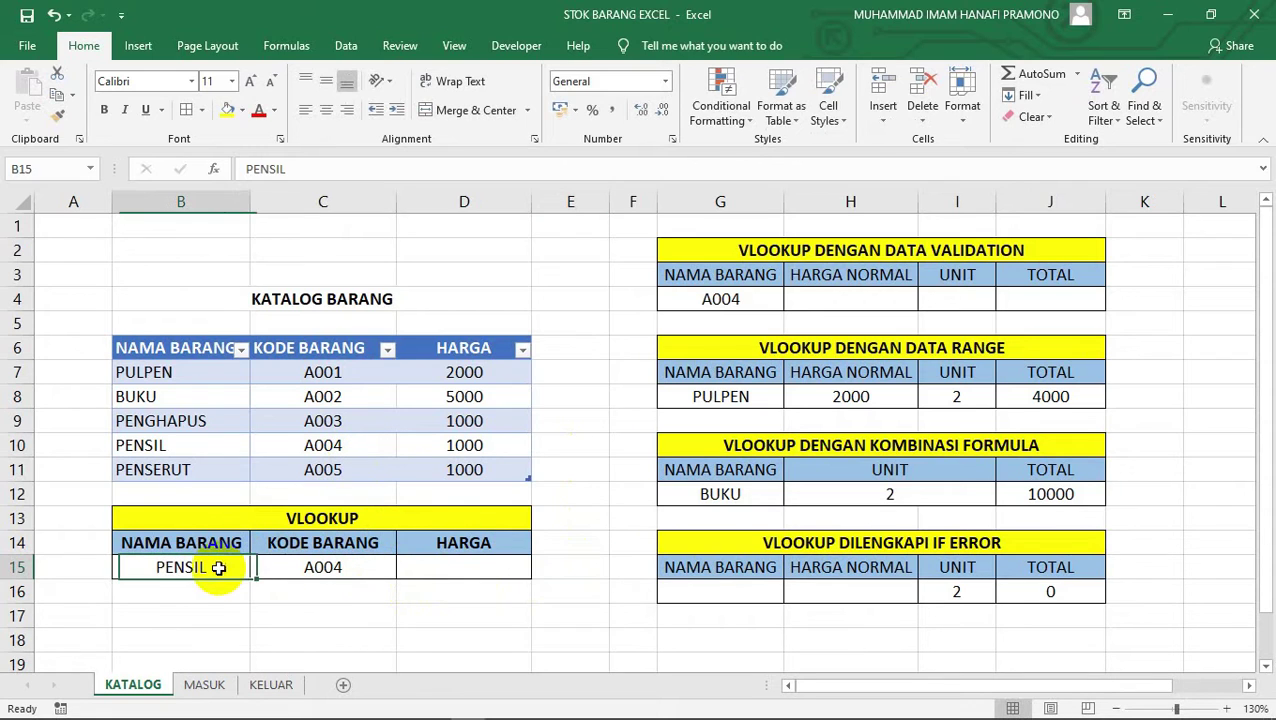
{"action": "type", "text": "PEN"}
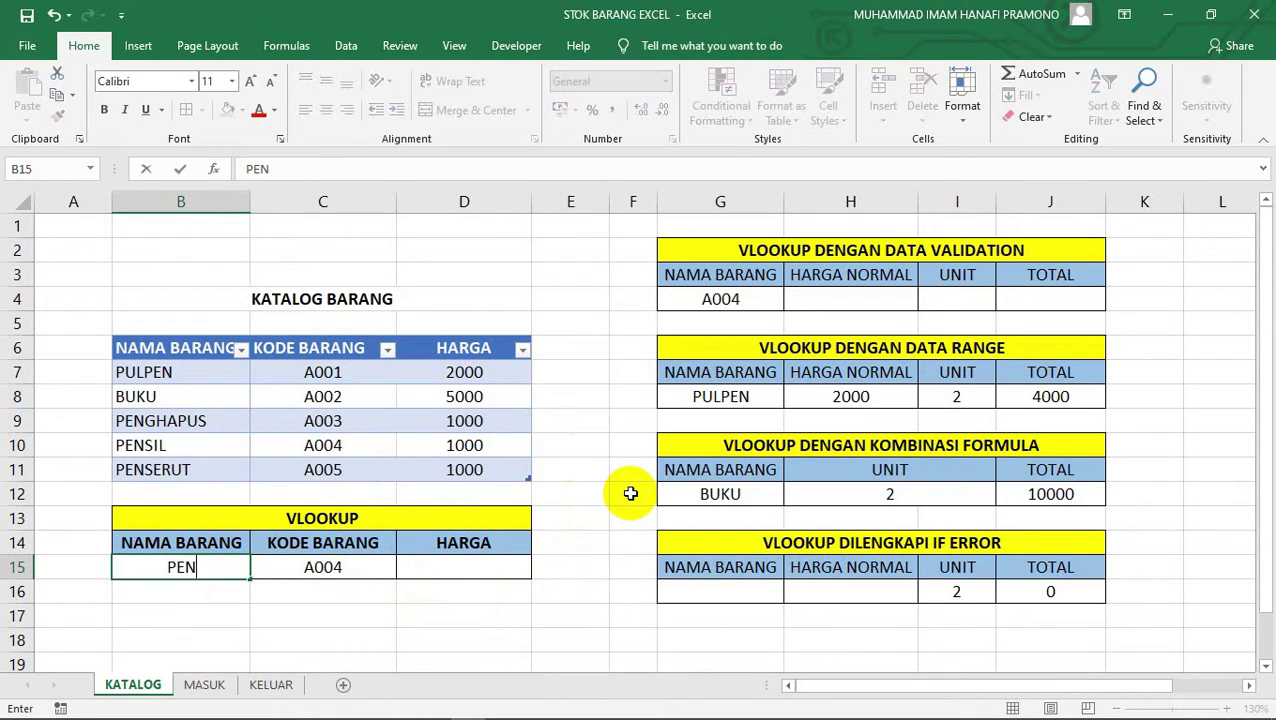
{"action": "type", "text": "SERUT"}
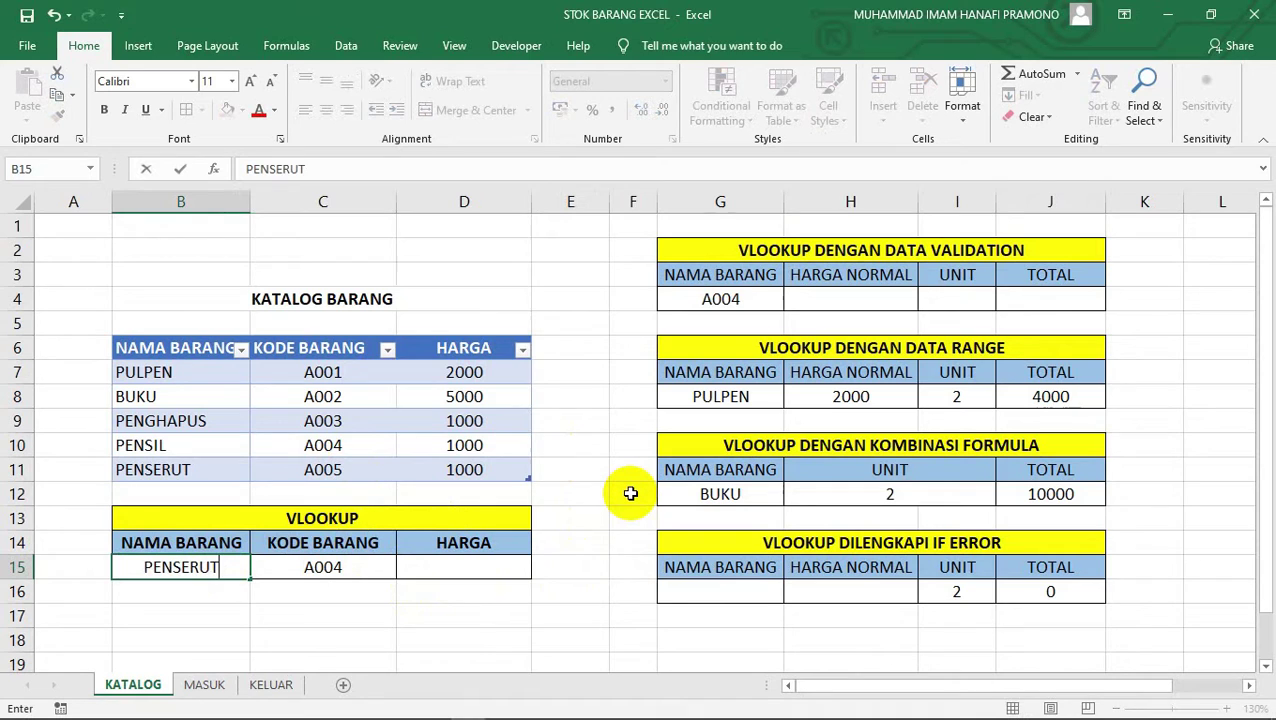
{"action": "left_click", "coordinate": [447, 638]}
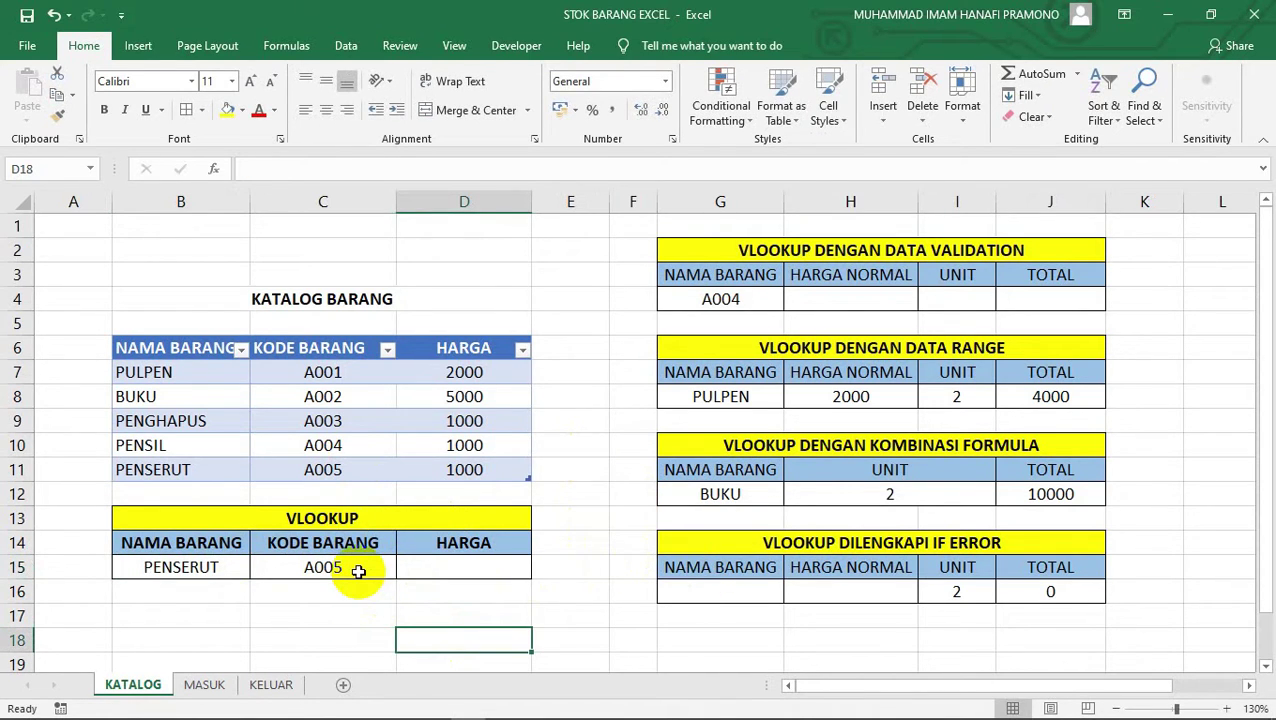
Start a VLOOKUP formula in D15 under HARGA, with B15 as lookup value and the catalog data (Table1) as table array
{"action": "left_click", "coordinate": [424, 566]}
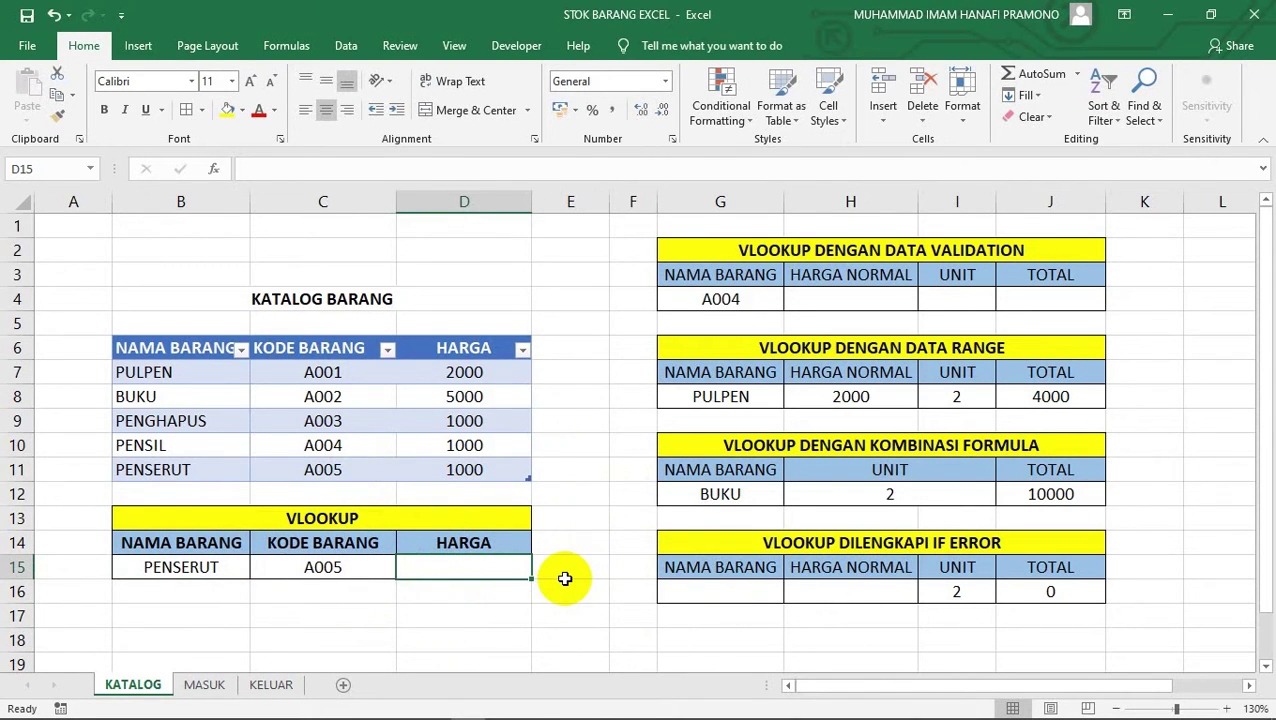
{"action": "type", "text": "=VLOOKUP("}
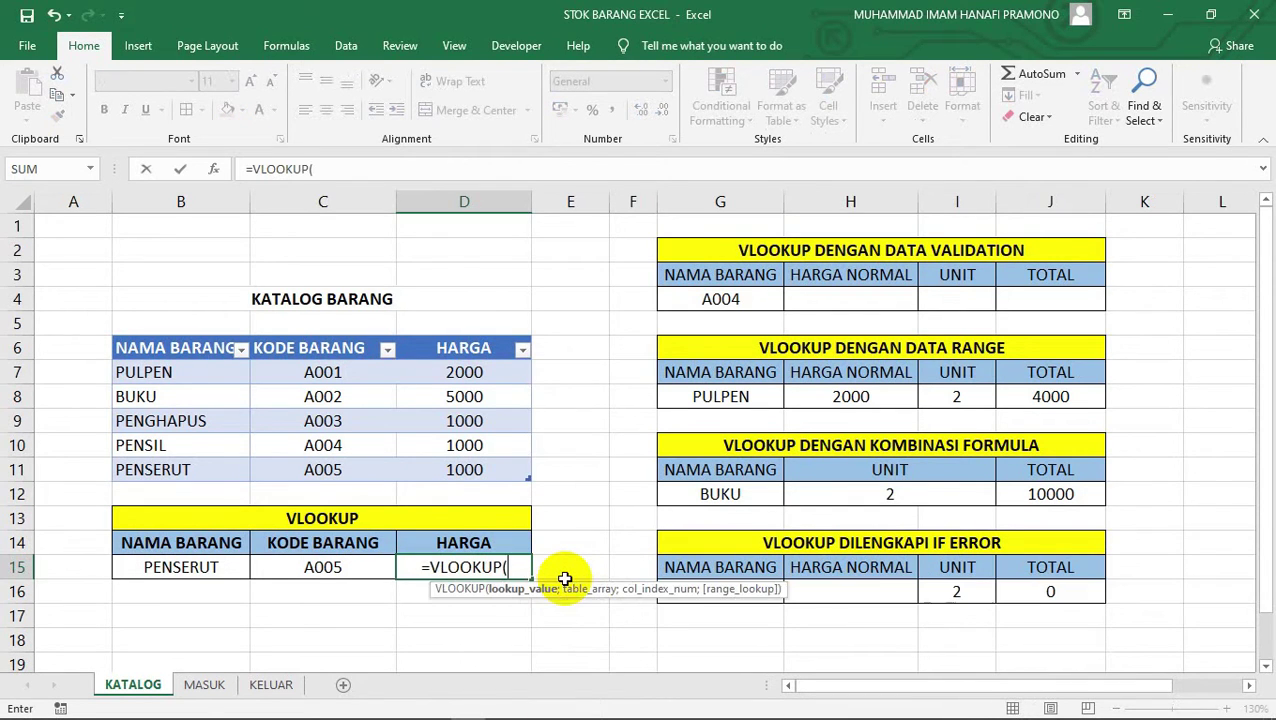
{"action": "left_click", "coordinate": [219, 574]}
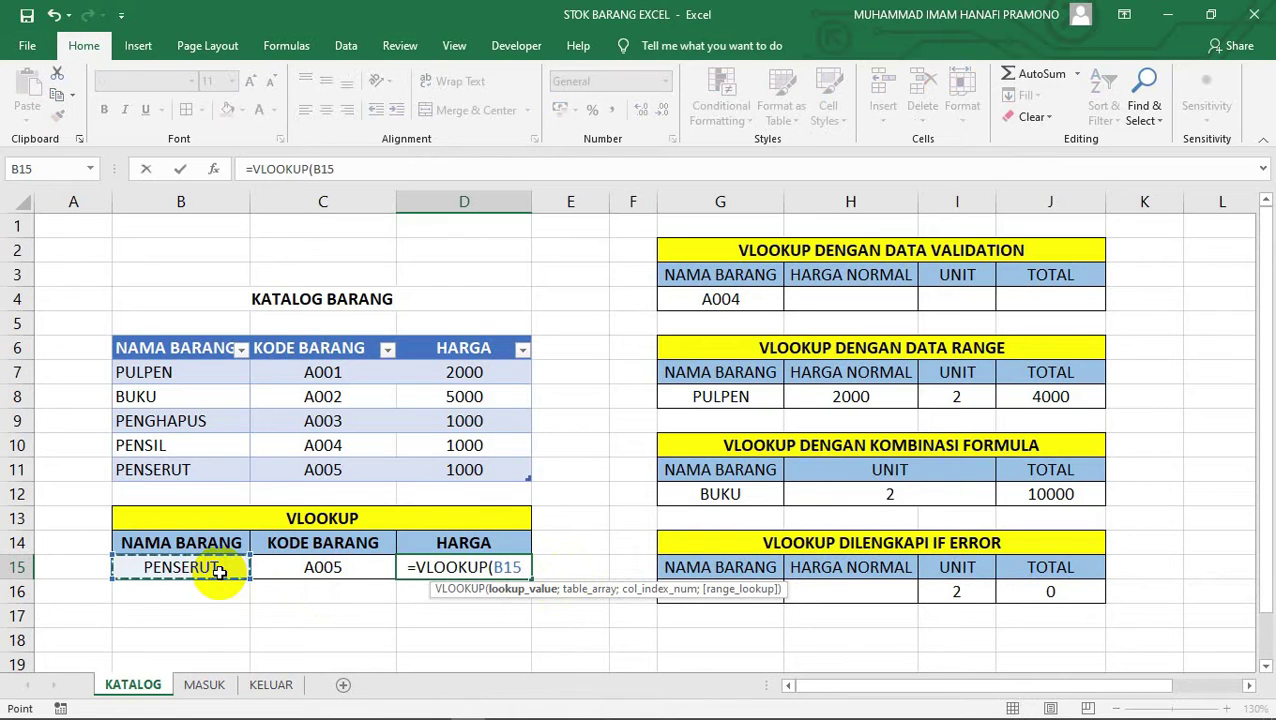
{"action": "type", "text": ";"}
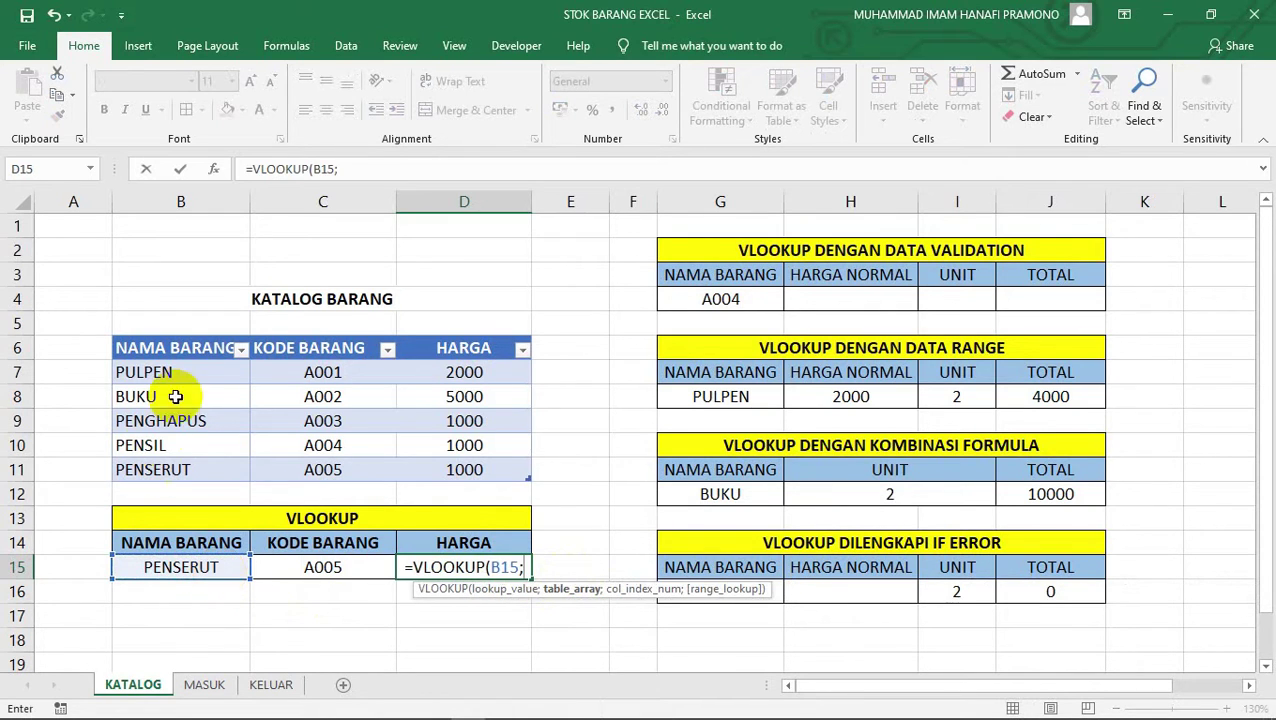
{"action": "left_click_drag", "start_coordinate": [190, 371], "coordinate": [464, 470]}
{"action": "type", "text": ";"}
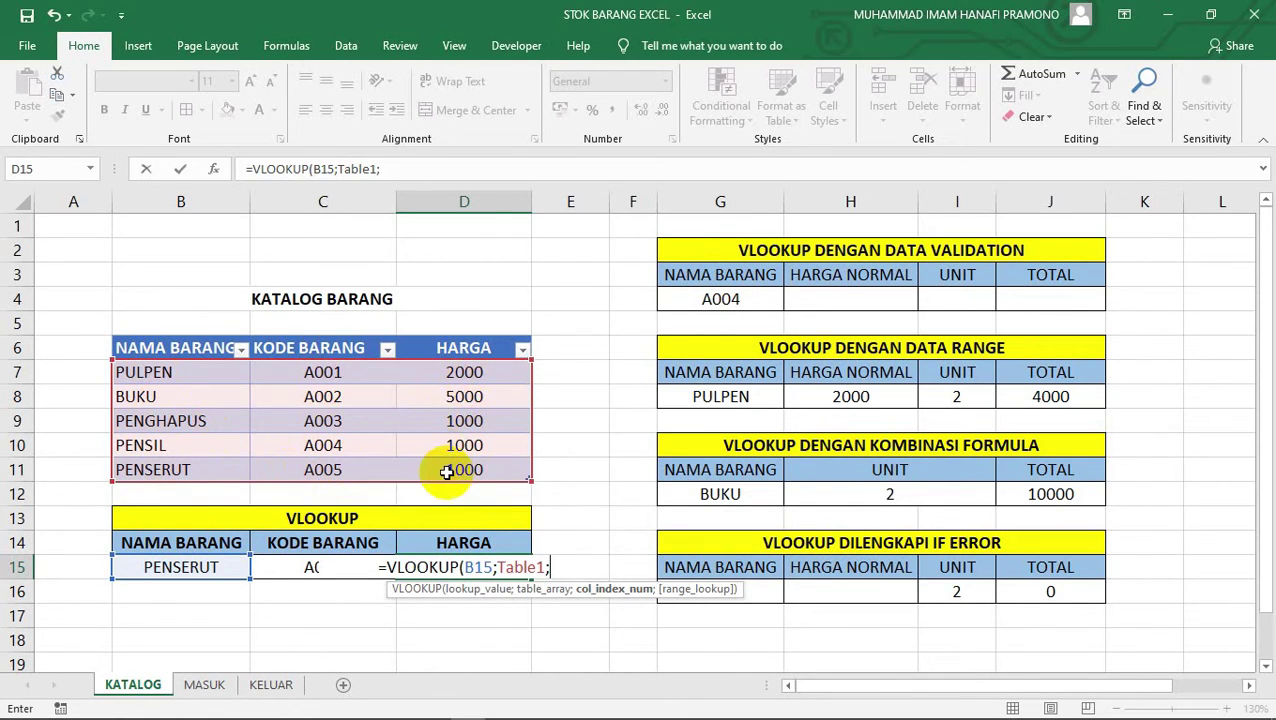
Complete the D15 VLOOKUP with column index 3 and FALSE for exact match
{"action": "type", "text": "3"}
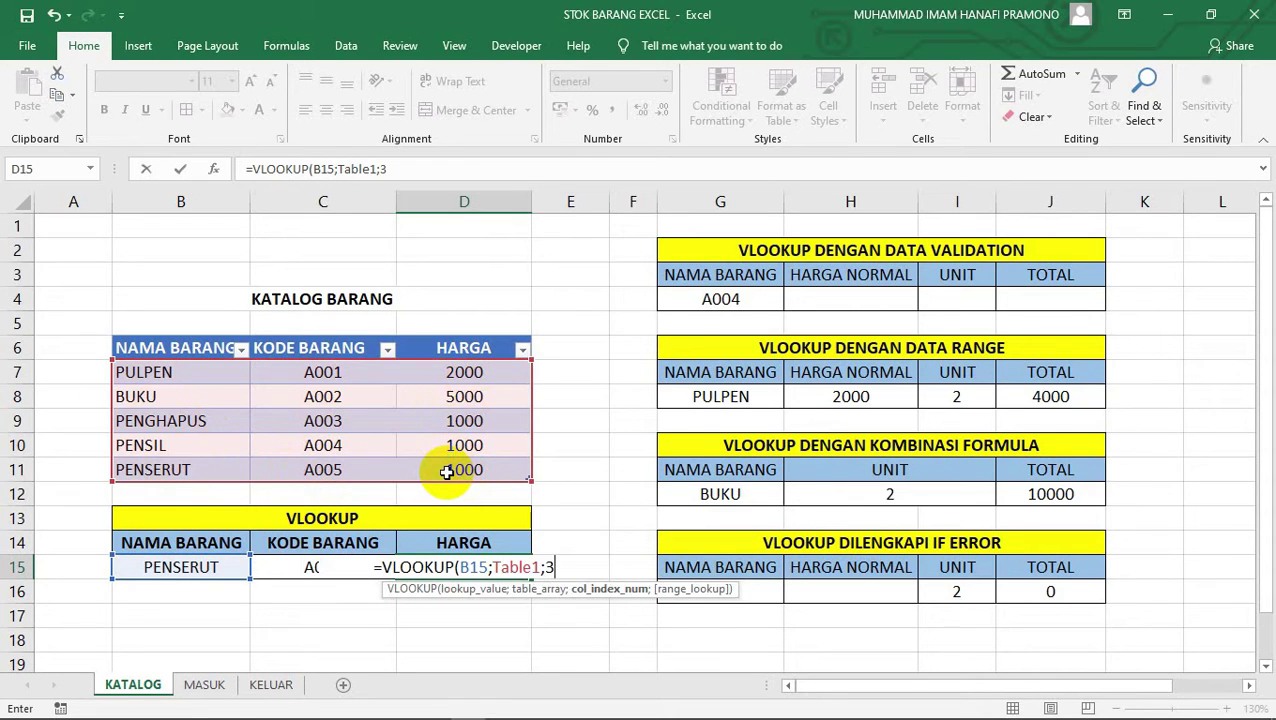
{"action": "type", "text": ";"}
{"action": "type", "text": "FALS"}
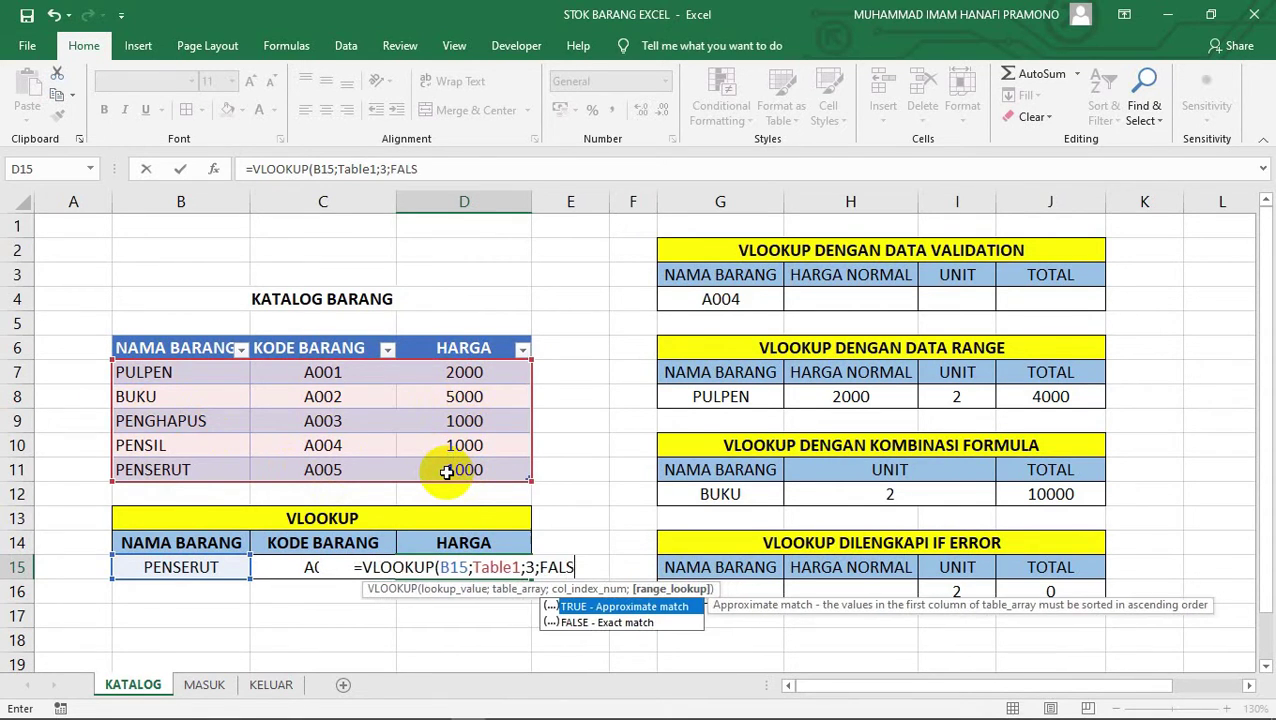
{"action": "type", "text": "E)"}
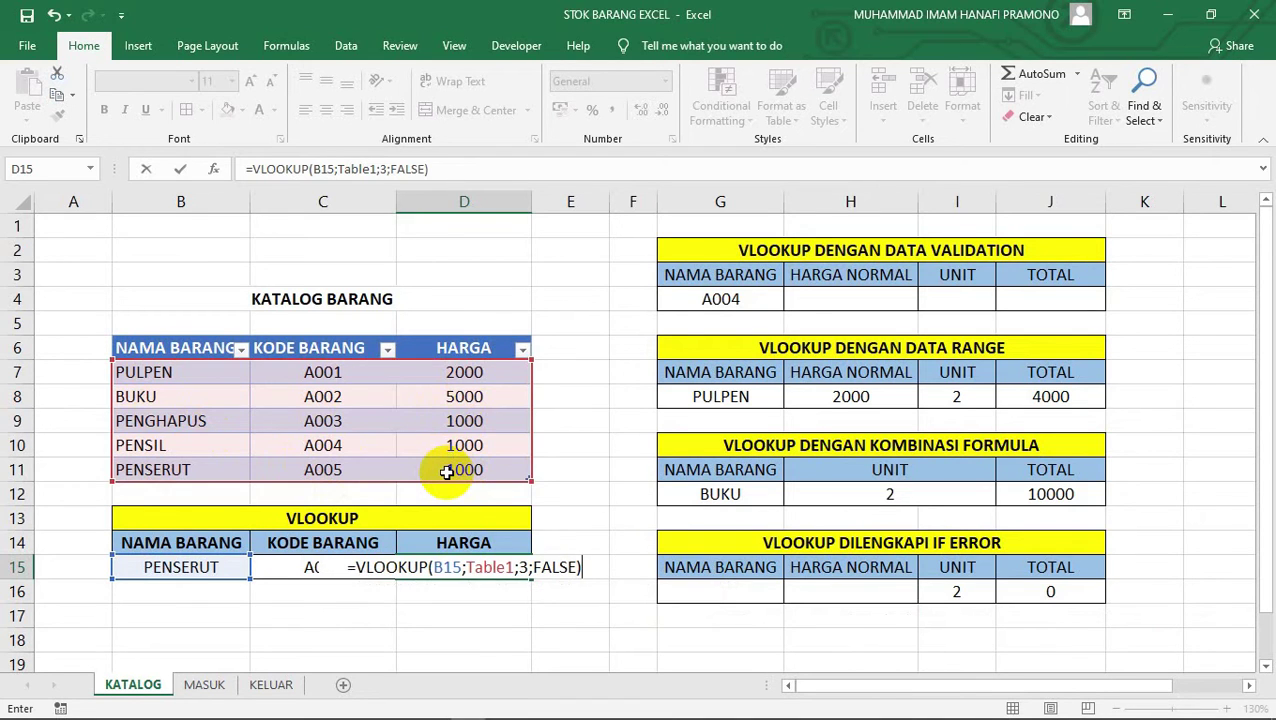
{"action": "key", "text": "Return"}
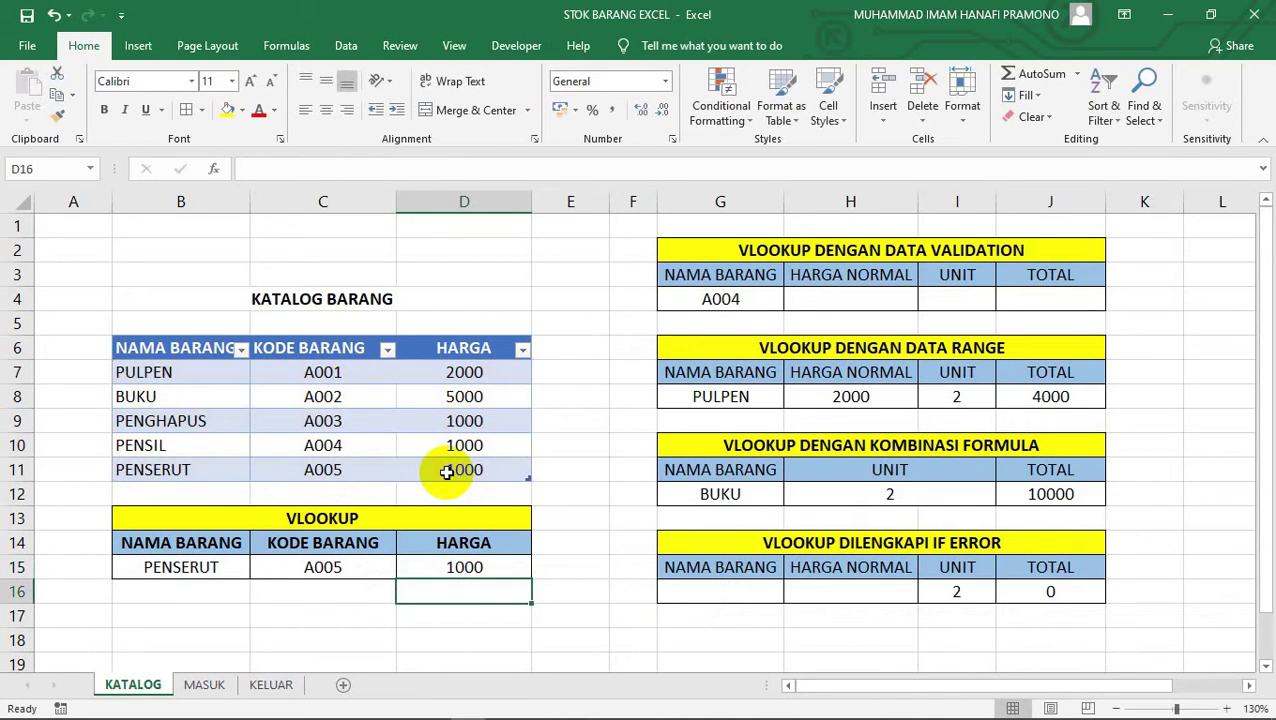
{"action": "key", "text": "Up"}
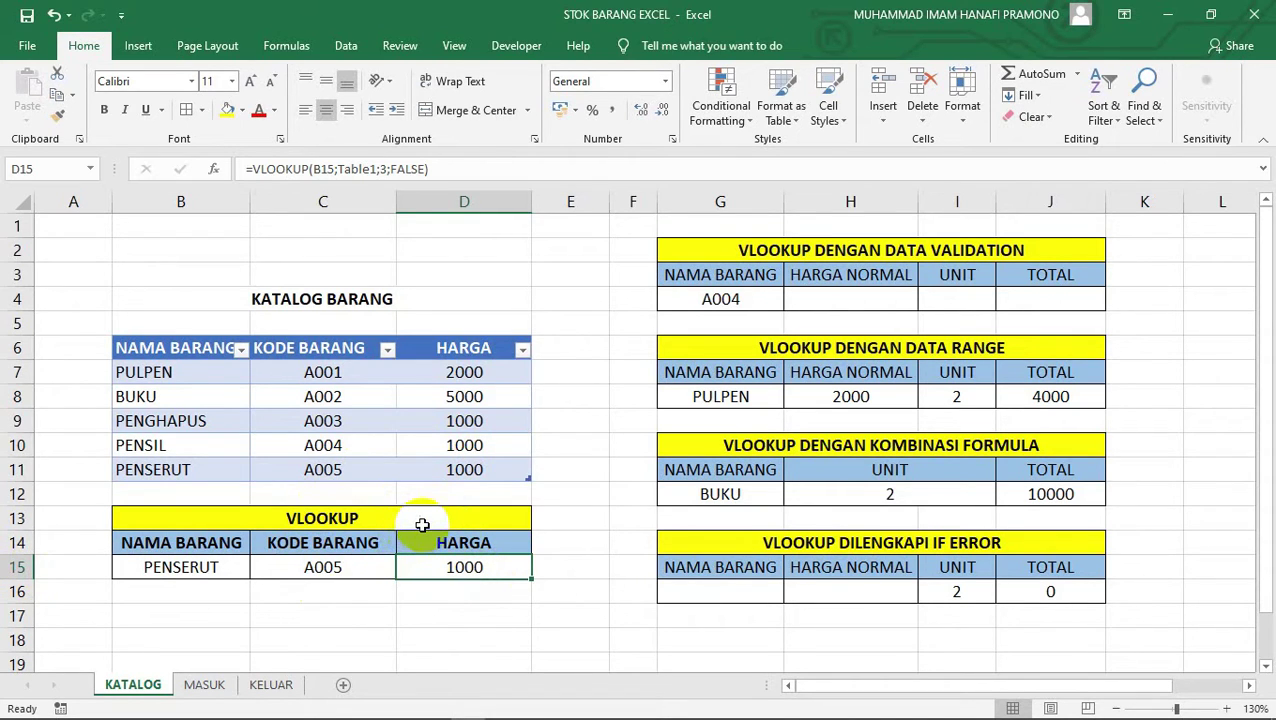
{"action": "left_click", "coordinate": [177, 564]}
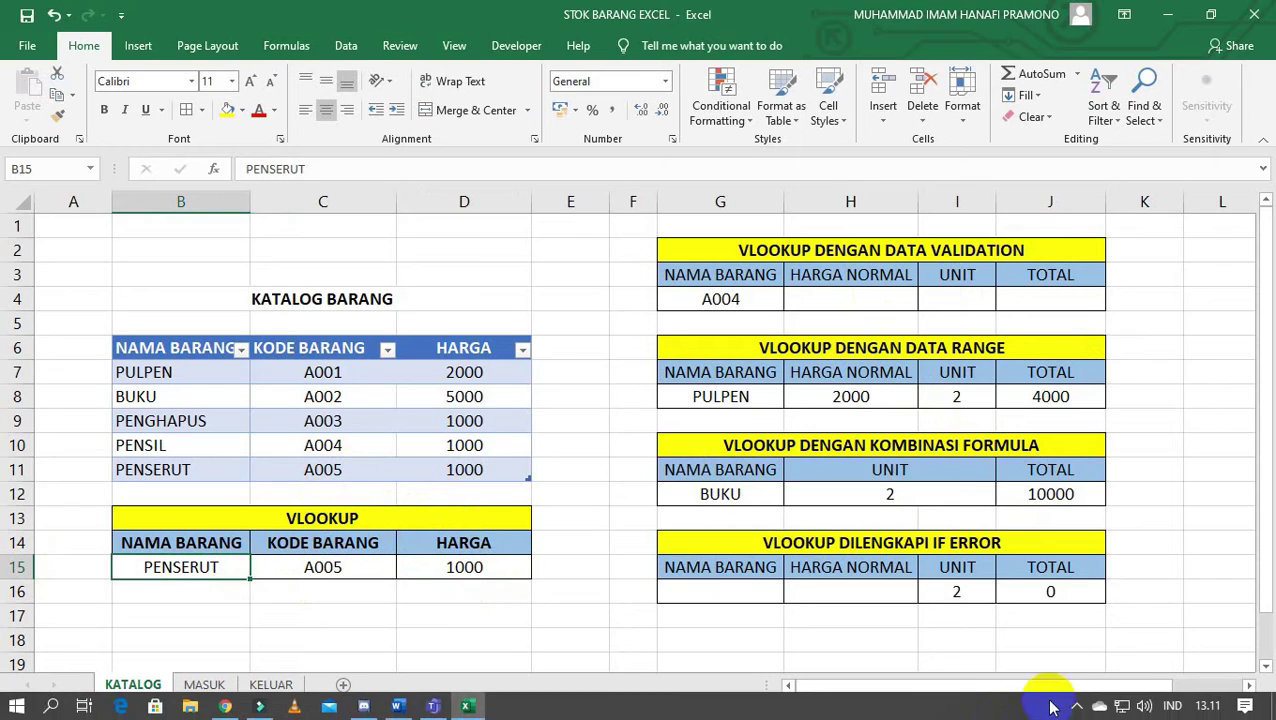
{"action": "left_click", "coordinate": [1079, 706]}
{"action": "left_click", "coordinate": [1079, 706]}
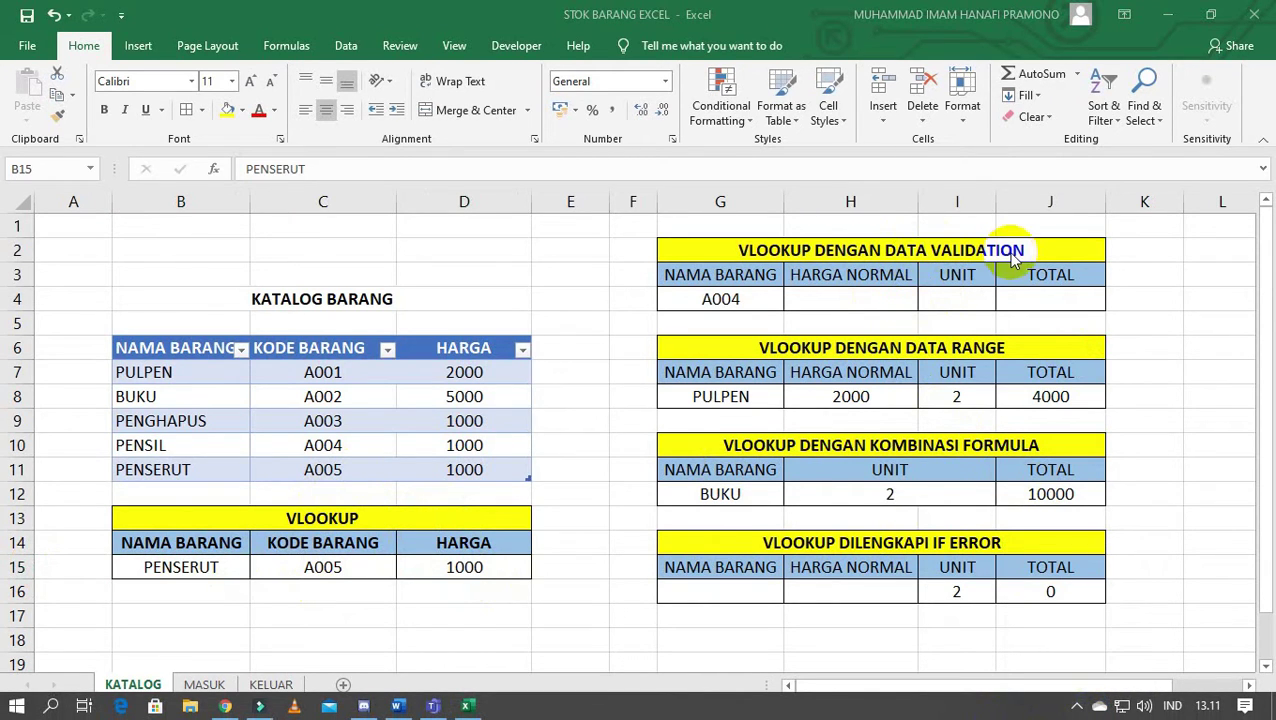
Clear the item name in G4 of the VLOOKUP DENGAN DATA VALIDATION table
{"action": "left_click", "coordinate": [754, 298]}
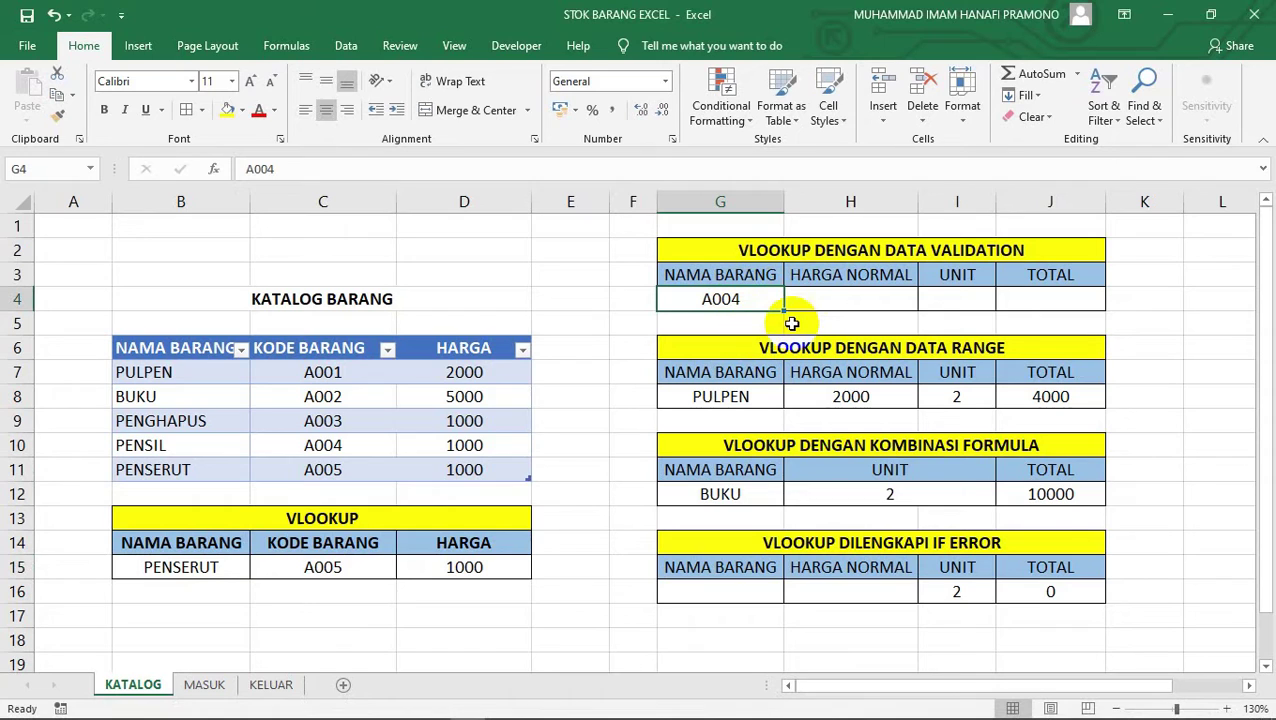
{"action": "key", "text": "BackSpace"}
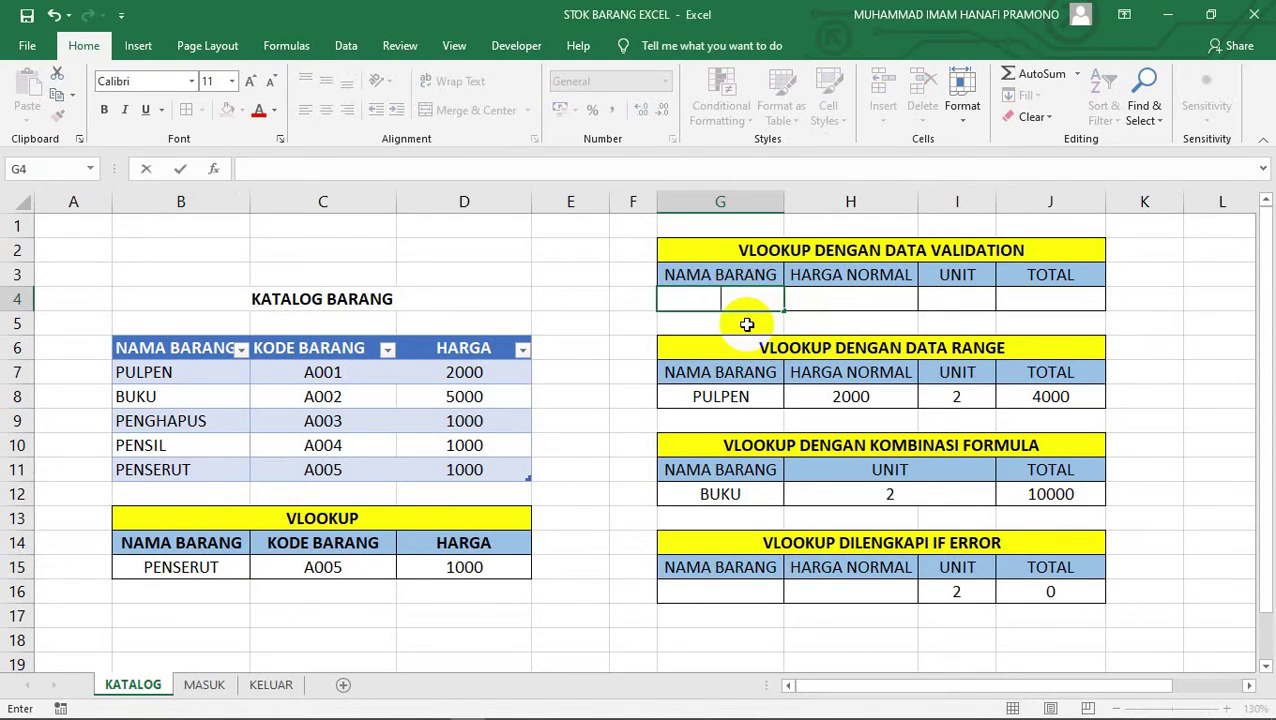
{"action": "key", "text": "Return"}
{"action": "left_click", "coordinate": [741, 292]}
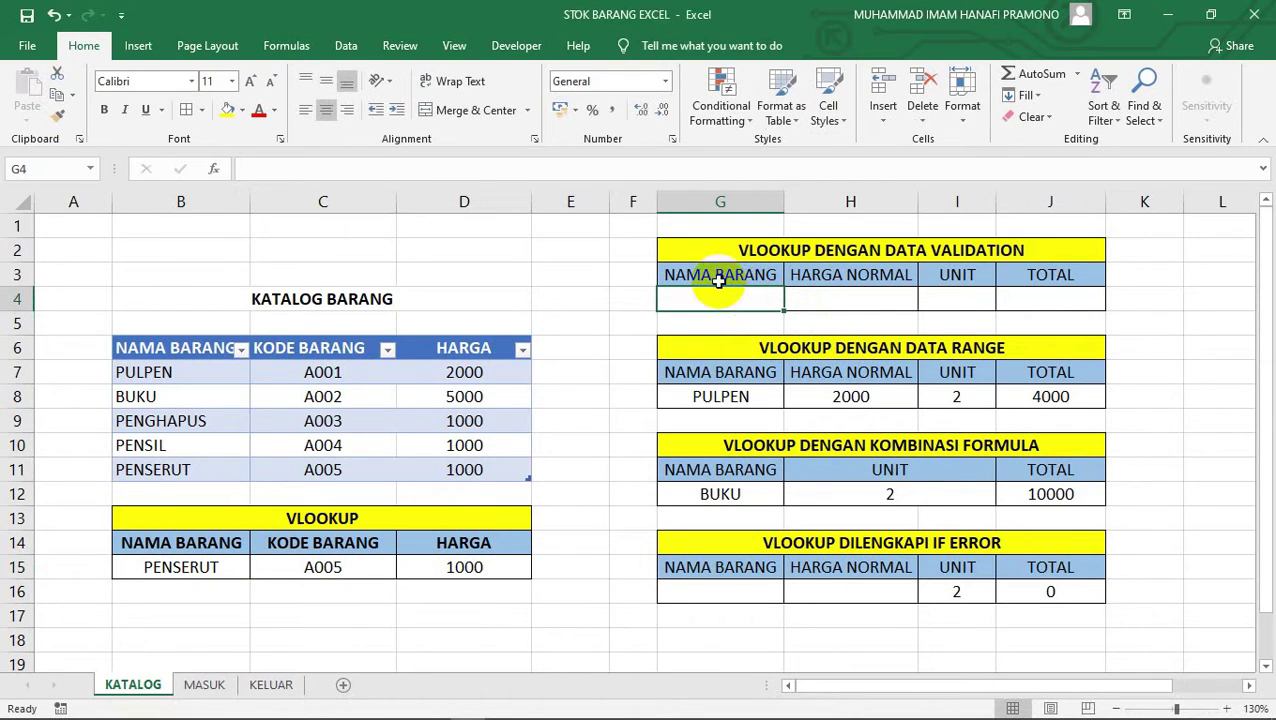
Apply data validation to G4 that allows a List, with the catalog item names in $B$7:$B$11 as source
{"action": "left_click", "coordinate": [353, 47]}
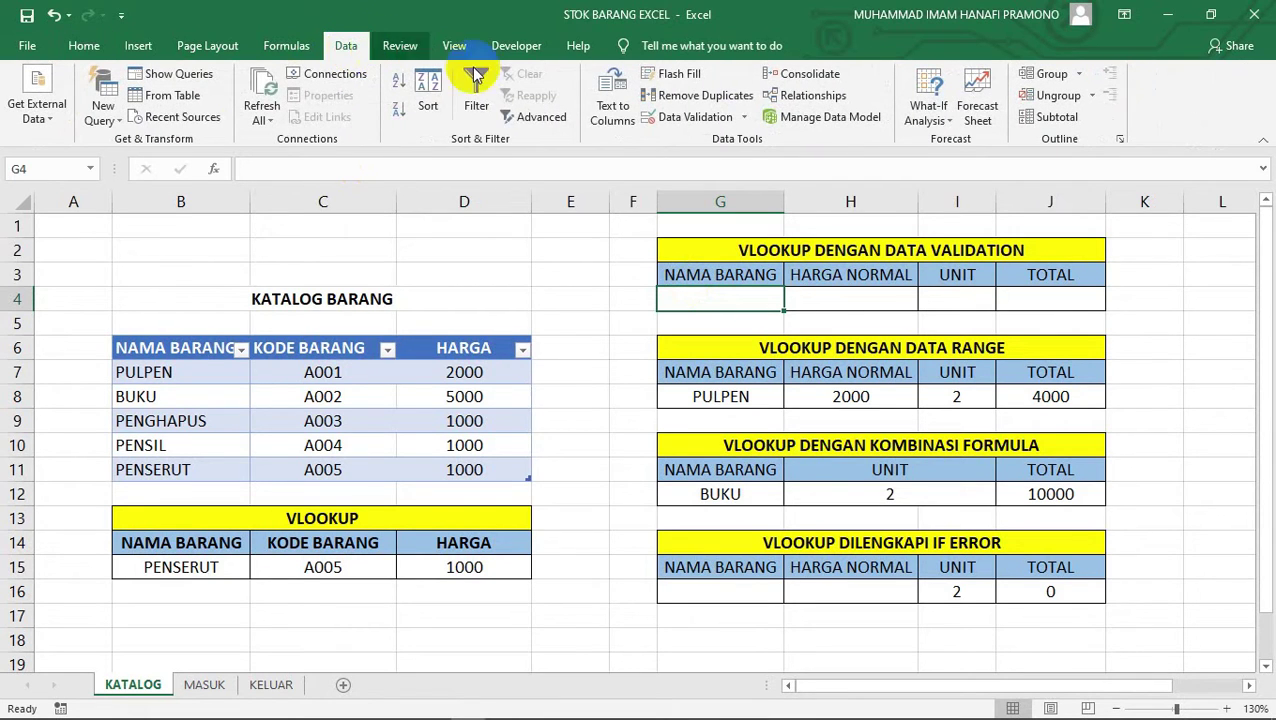
{"action": "left_click", "coordinate": [691, 118]}
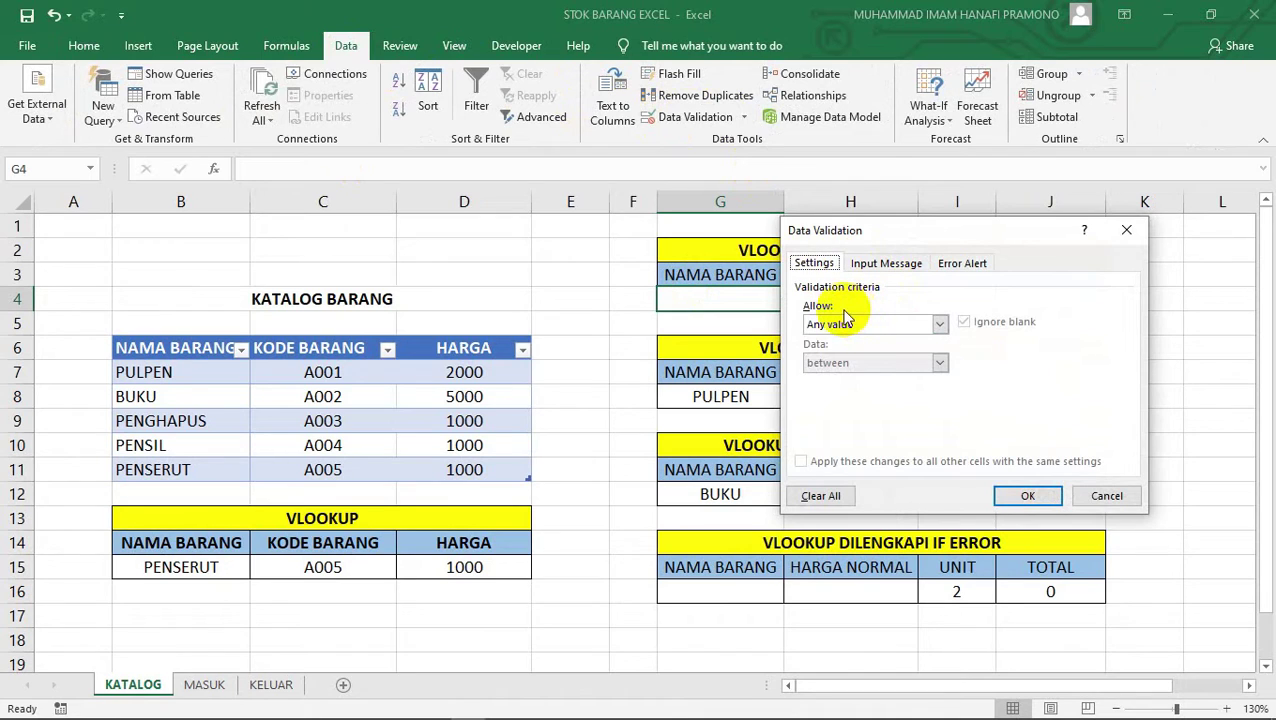
{"action": "left_click", "coordinate": [920, 328]}
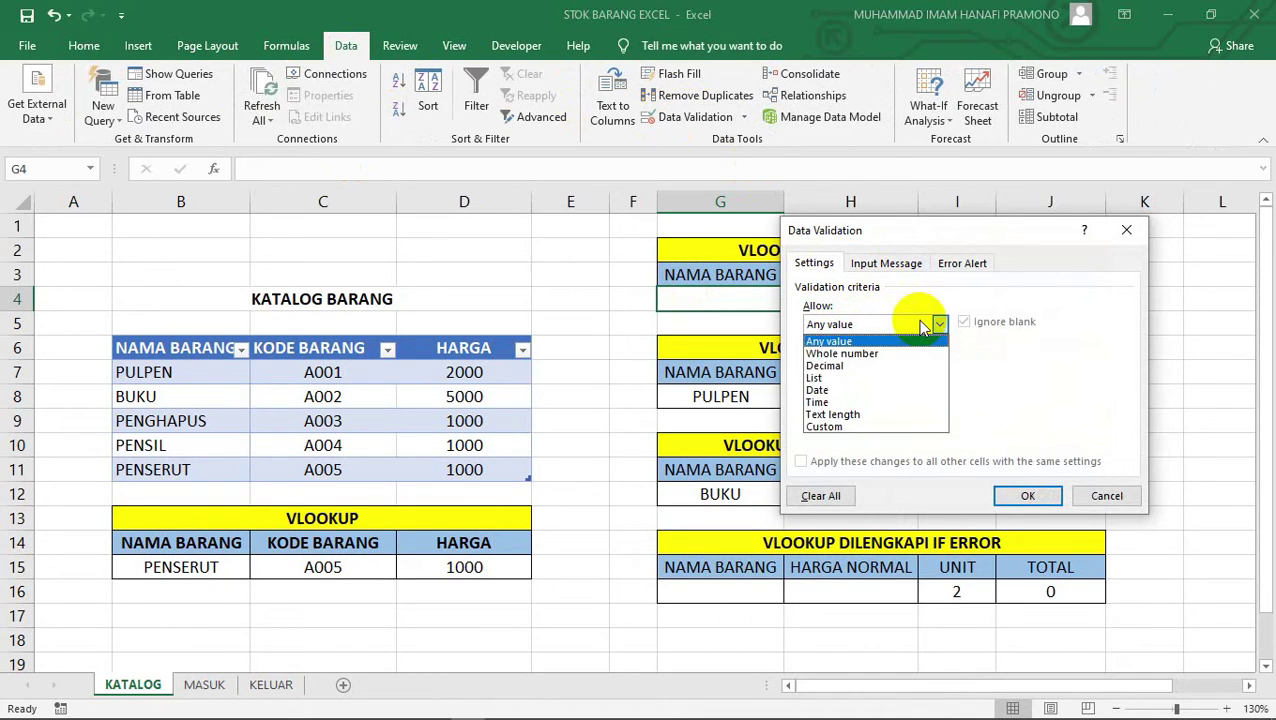
{"action": "left_click", "coordinate": [882, 381]}
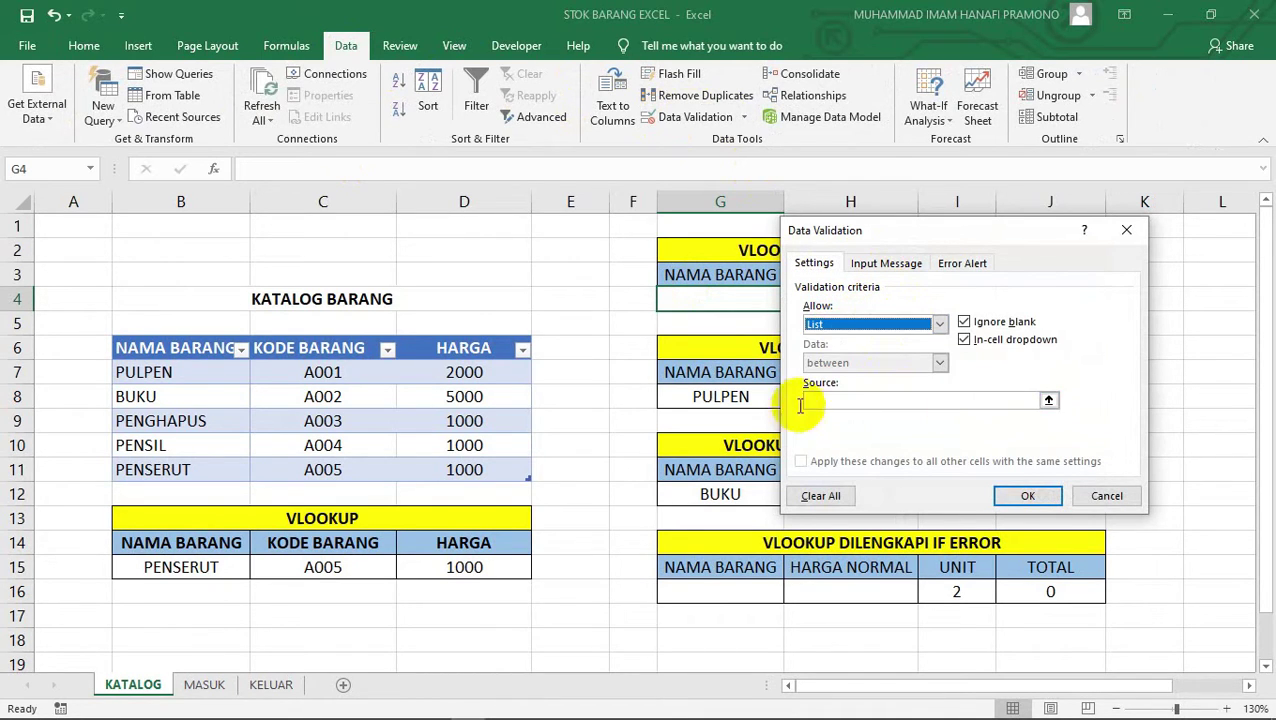
{"action": "left_click", "coordinate": [1048, 401]}
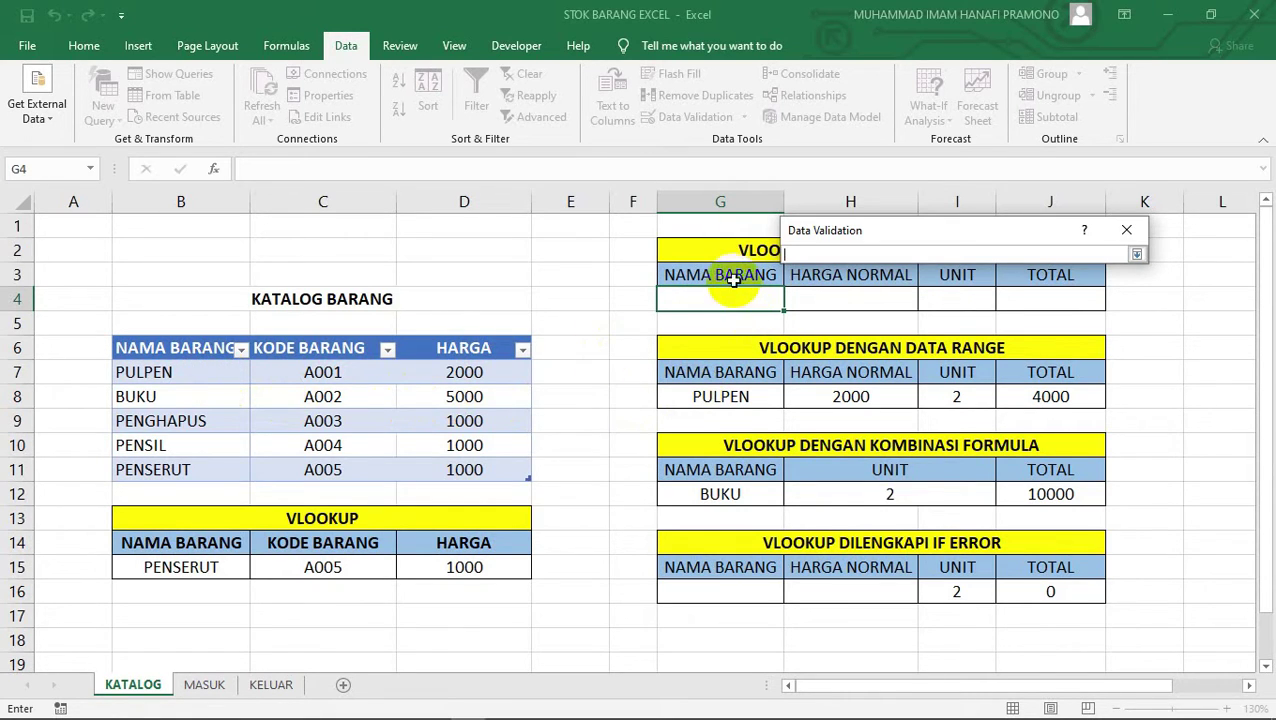
{"action": "left_click", "coordinate": [196, 381]}
{"action": "left_click_drag", "start_coordinate": [196, 381], "coordinate": [180, 470]}
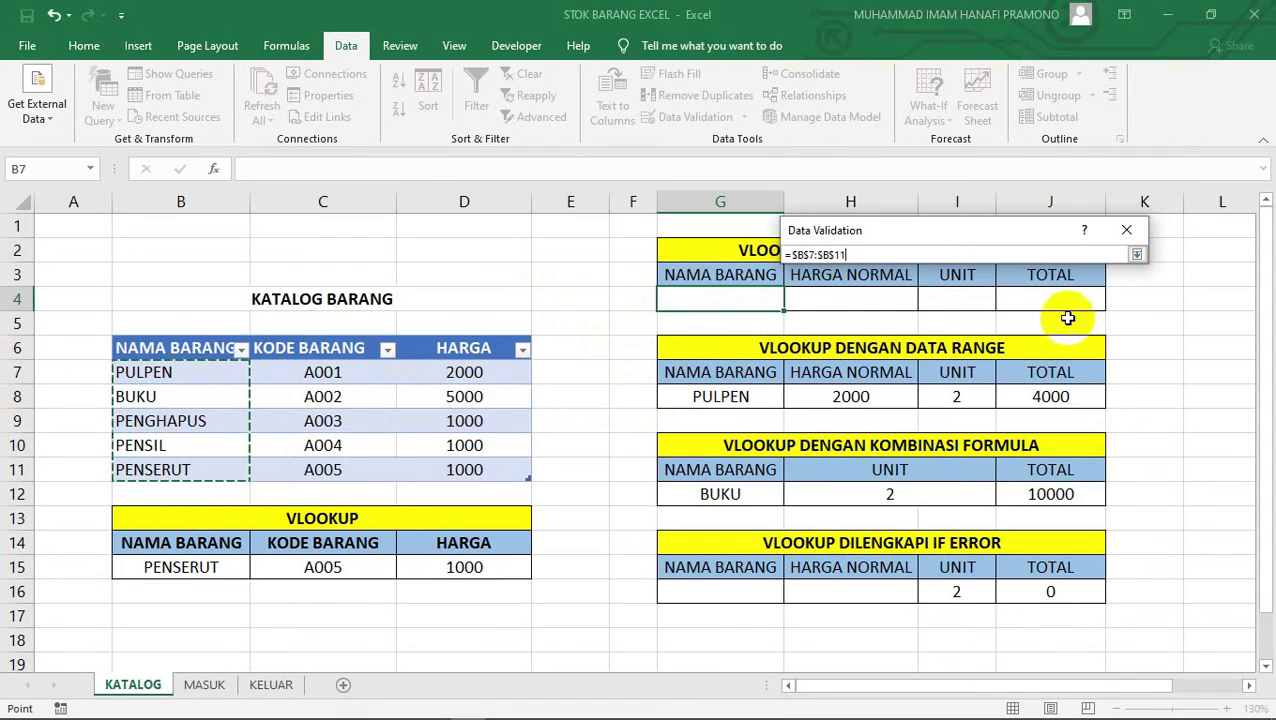
{"action": "left_click", "coordinate": [1137, 254]}
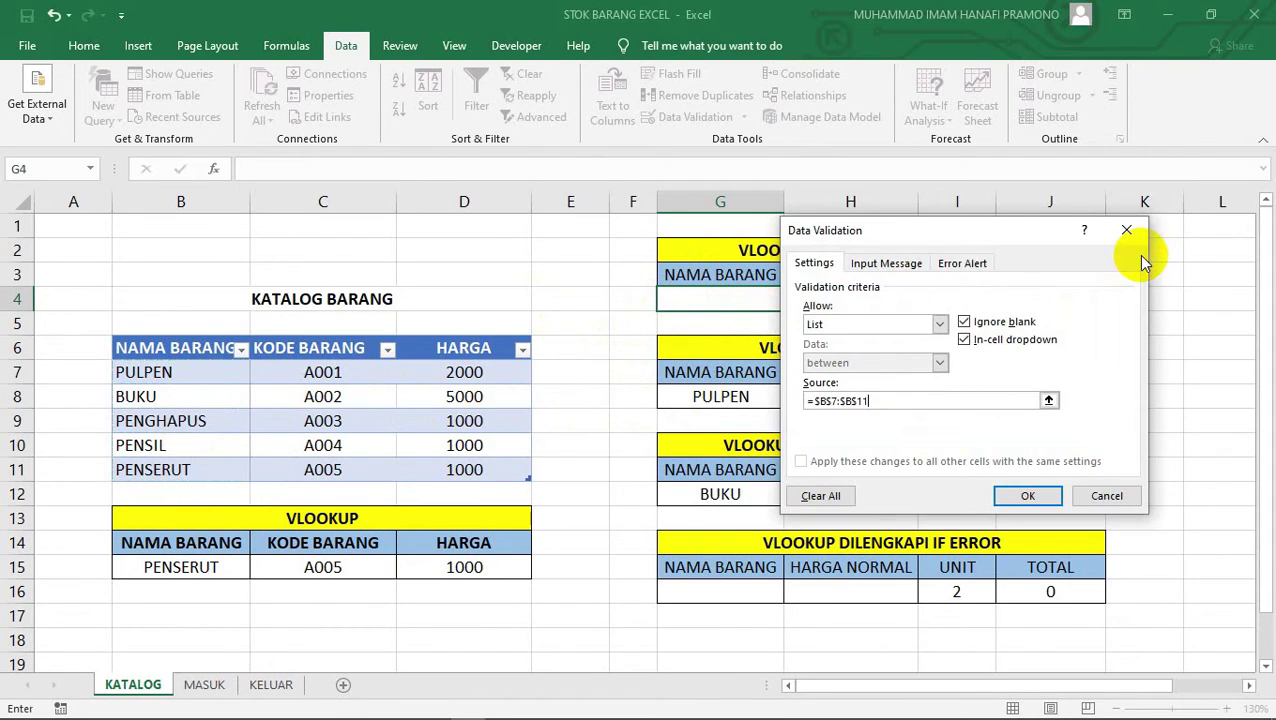
{"action": "left_click", "coordinate": [1030, 494]}
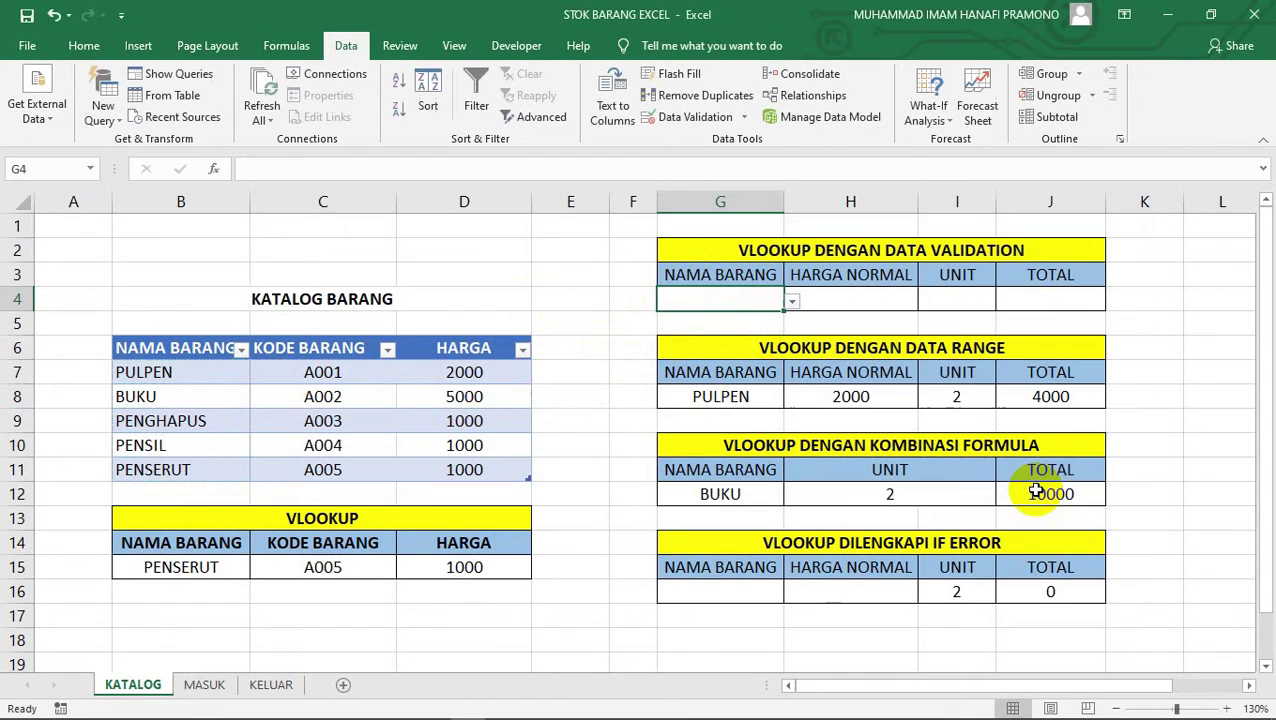
Test the validation in G4 by viewing its list of choices and trying to enter KAOS, cancelling the entry
{"action": "left_click", "coordinate": [792, 302]}
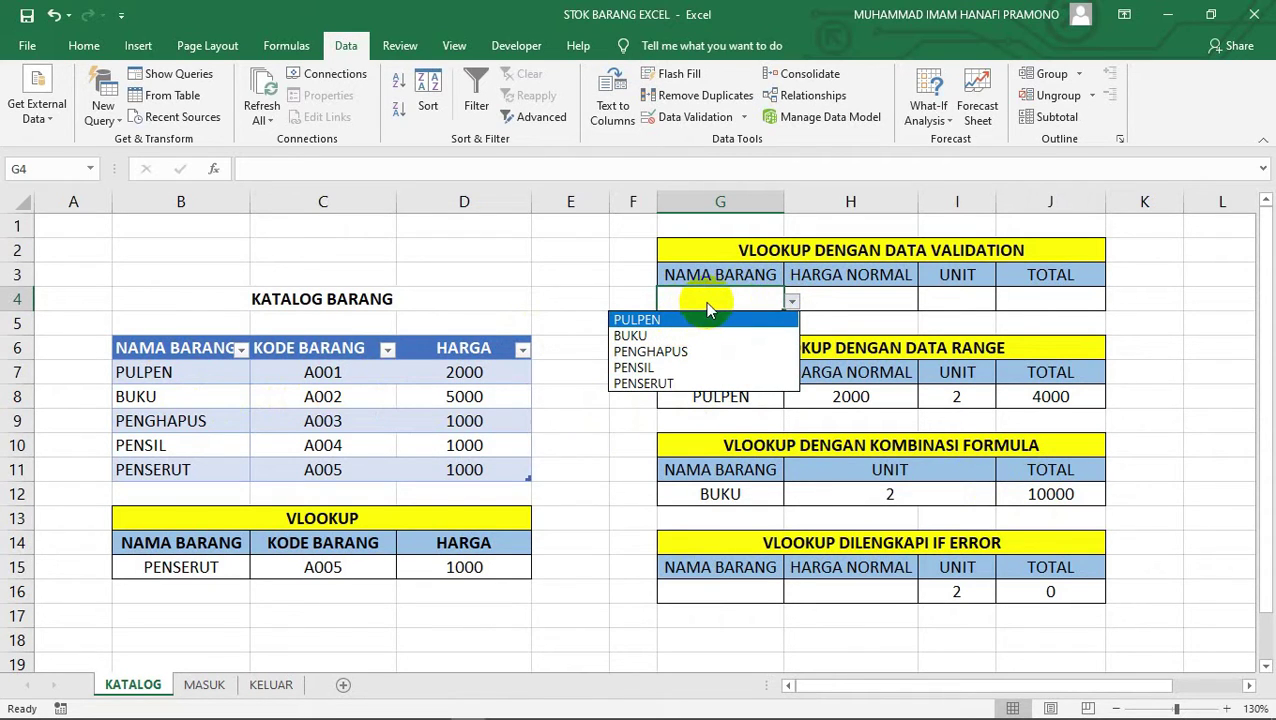
{"action": "left_click", "coordinate": [707, 310]}
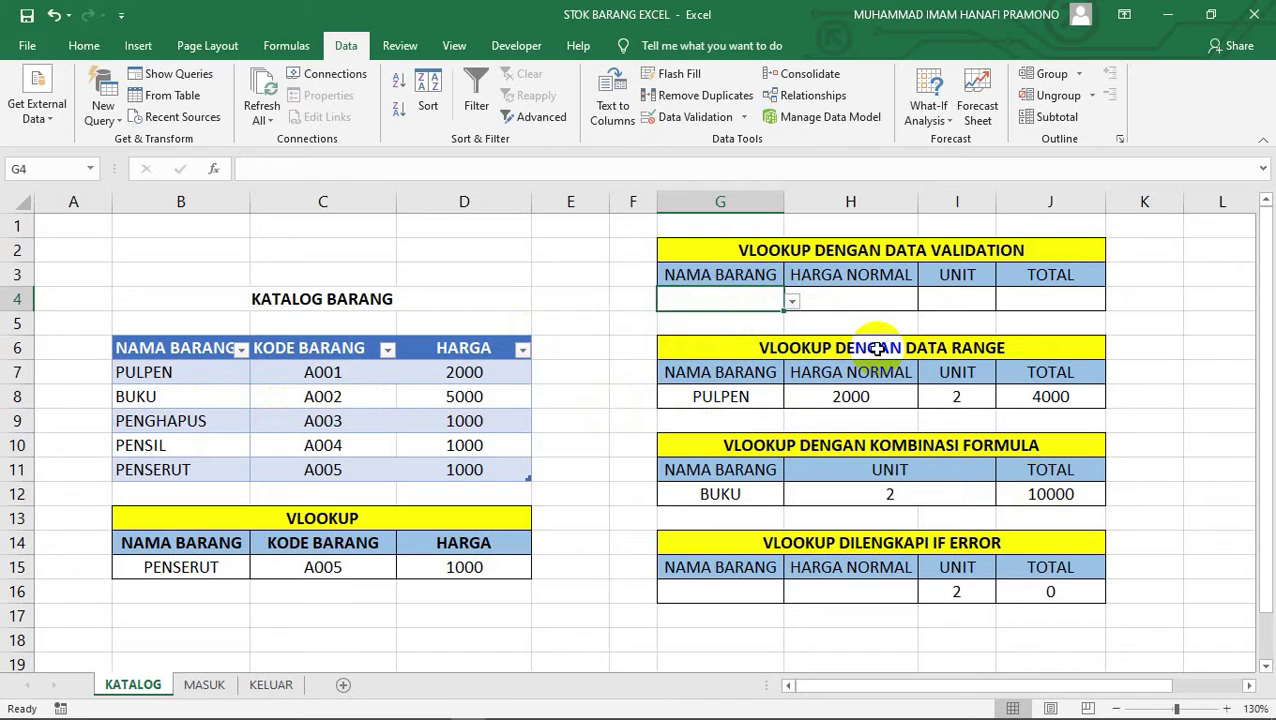
{"action": "type", "text": "KAOS"}
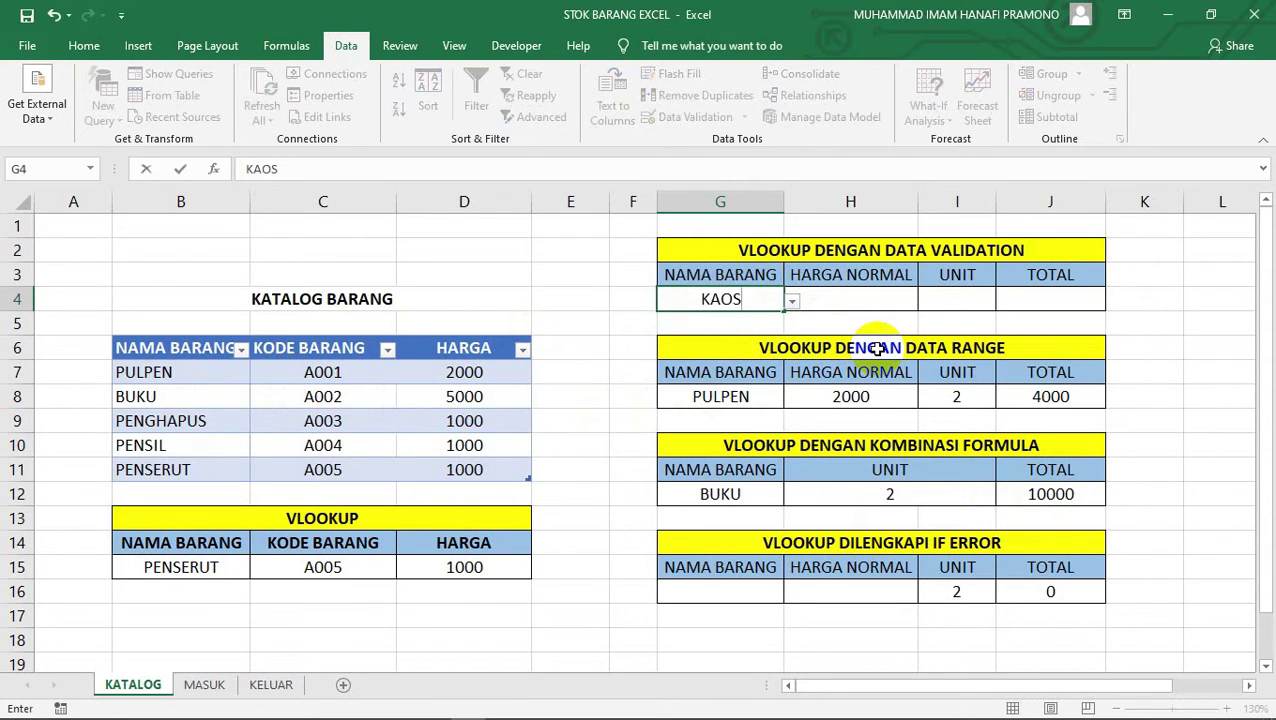
{"action": "key", "text": "Return"}
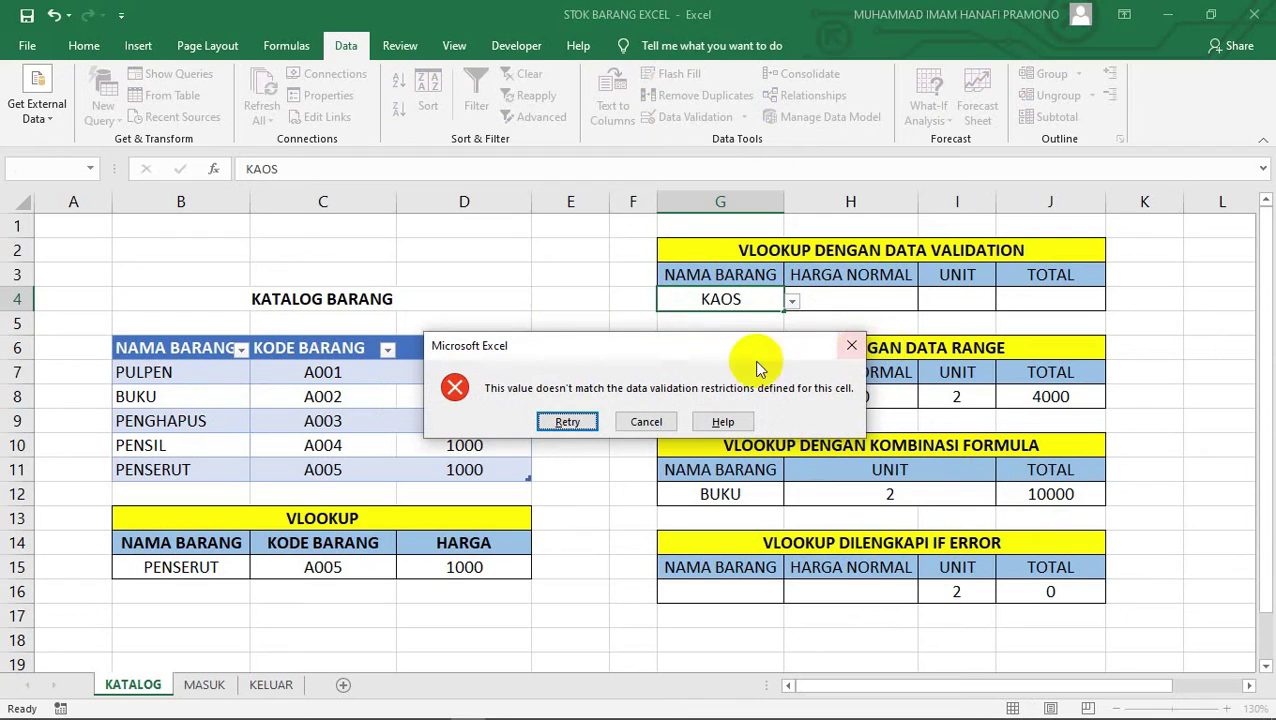
{"action": "left_click", "coordinate": [648, 422]}
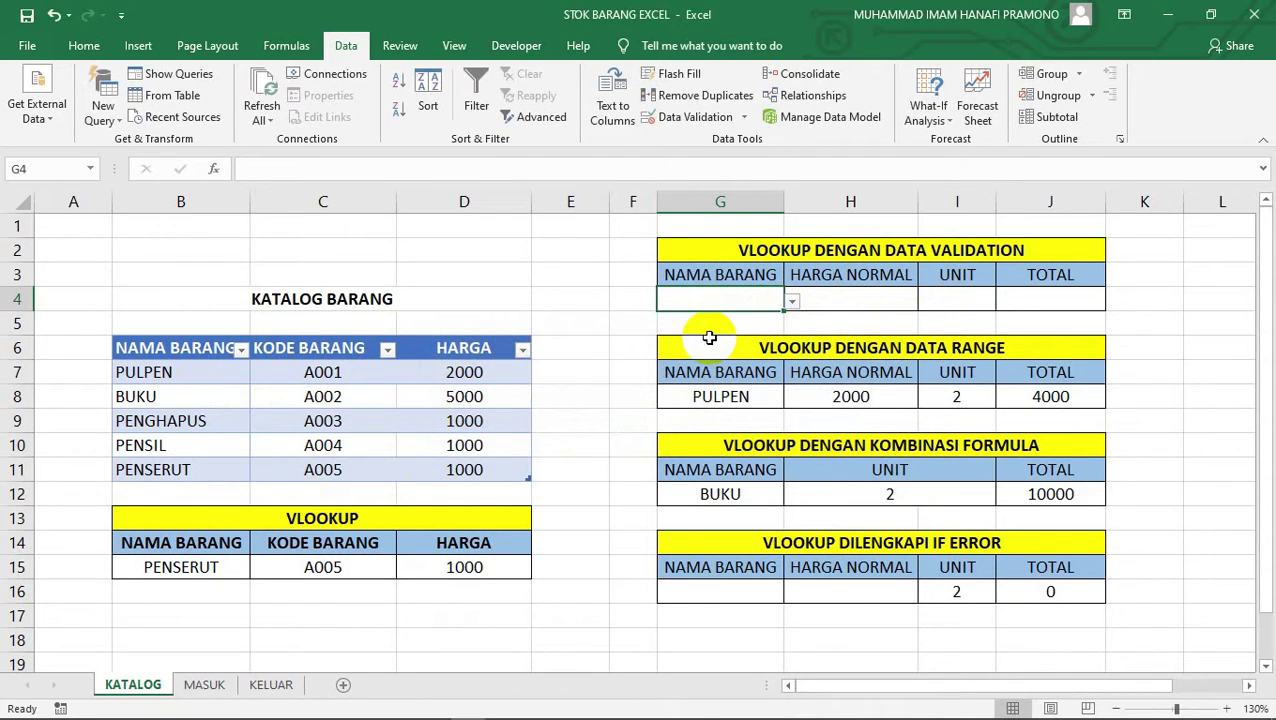
Start a VLOOKUP formula in H4 with G4 as the lookup value and the catalog data range (Table1) as the table array
{"action": "left_click", "coordinate": [877, 298]}
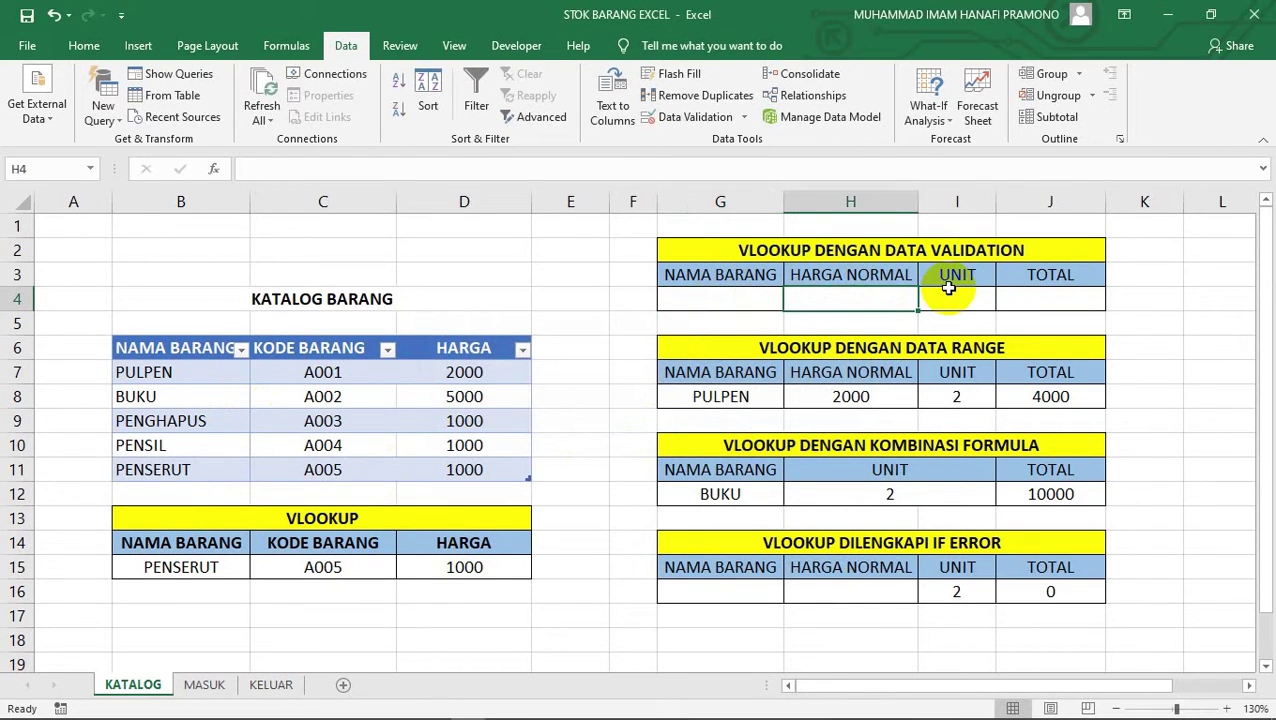
{"action": "type", "text": "="}
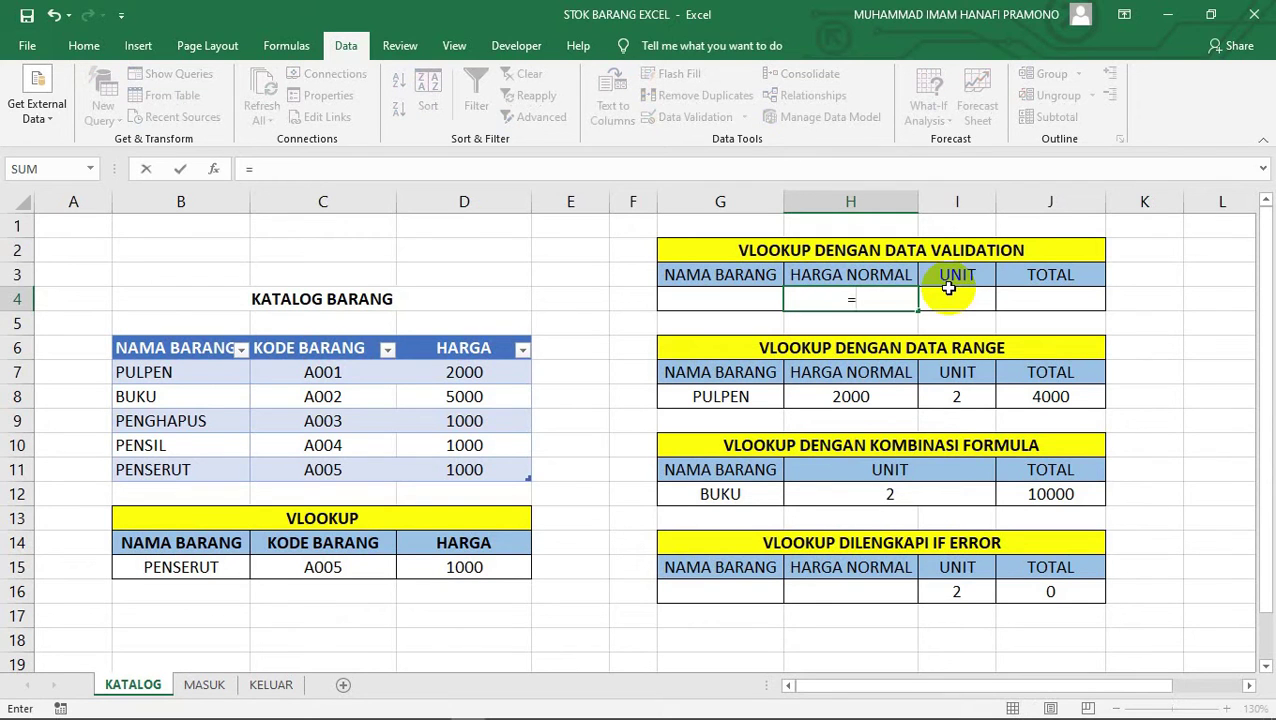
{"action": "type", "text": "VLOOKUP"}
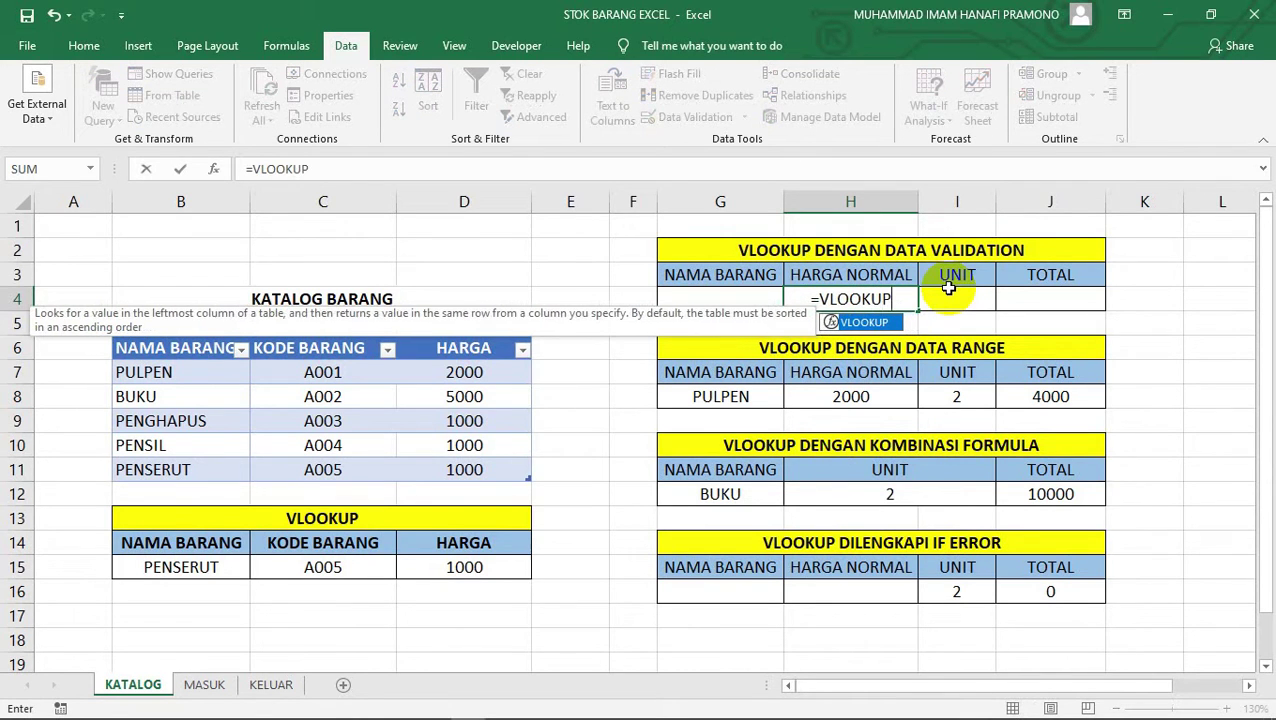
{"action": "type", "text": "("}
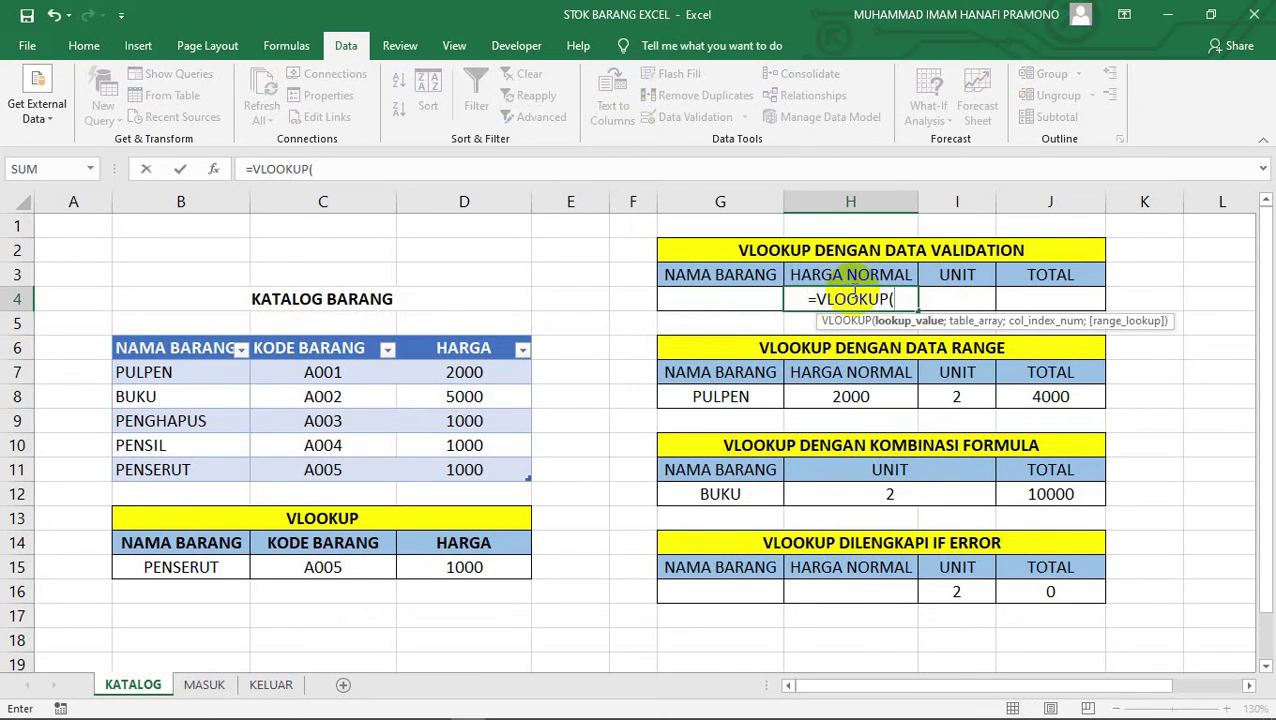
{"action": "left_click", "coordinate": [745, 294]}
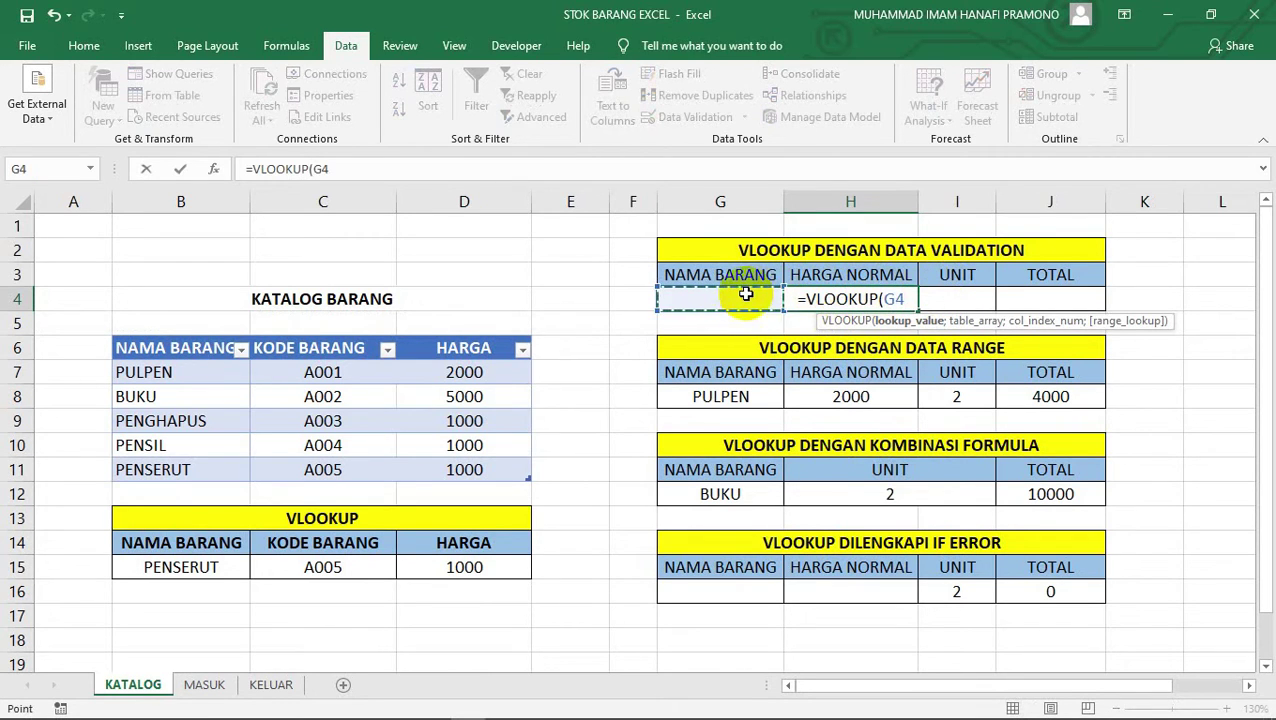
{"action": "type", "text": ";"}
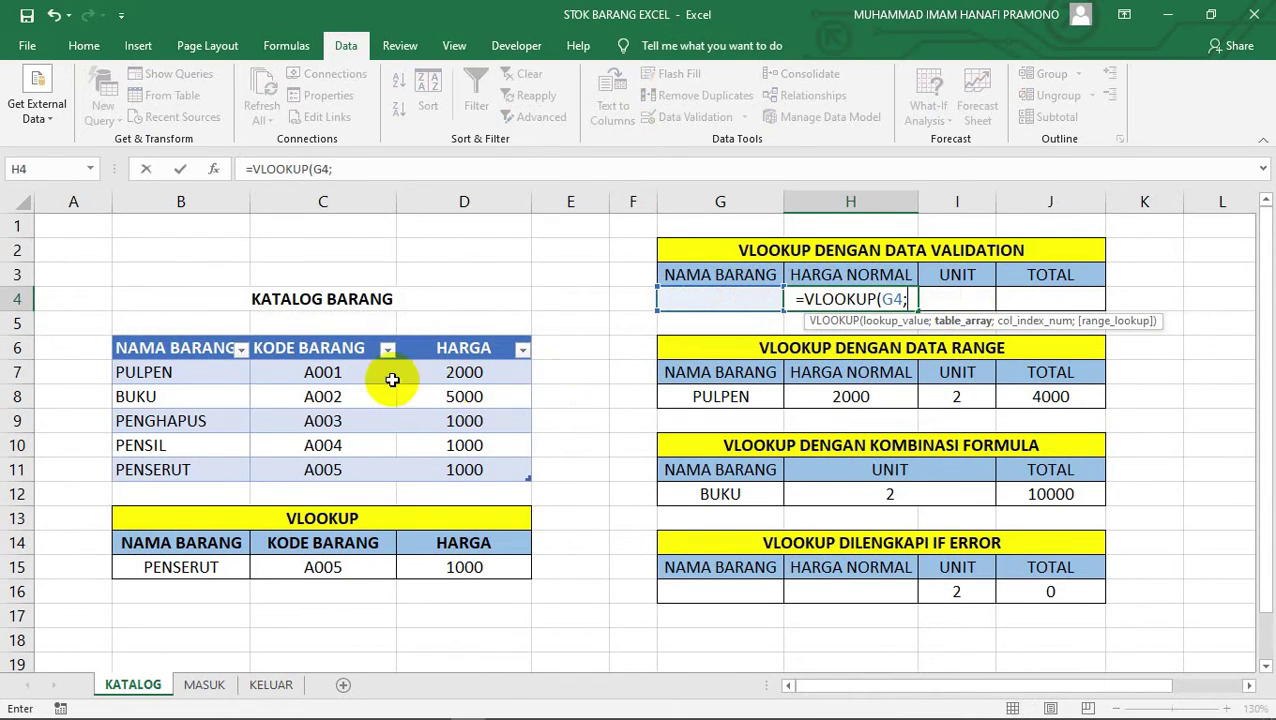
{"action": "left_click_drag", "start_coordinate": [199, 372], "coordinate": [480, 452]}
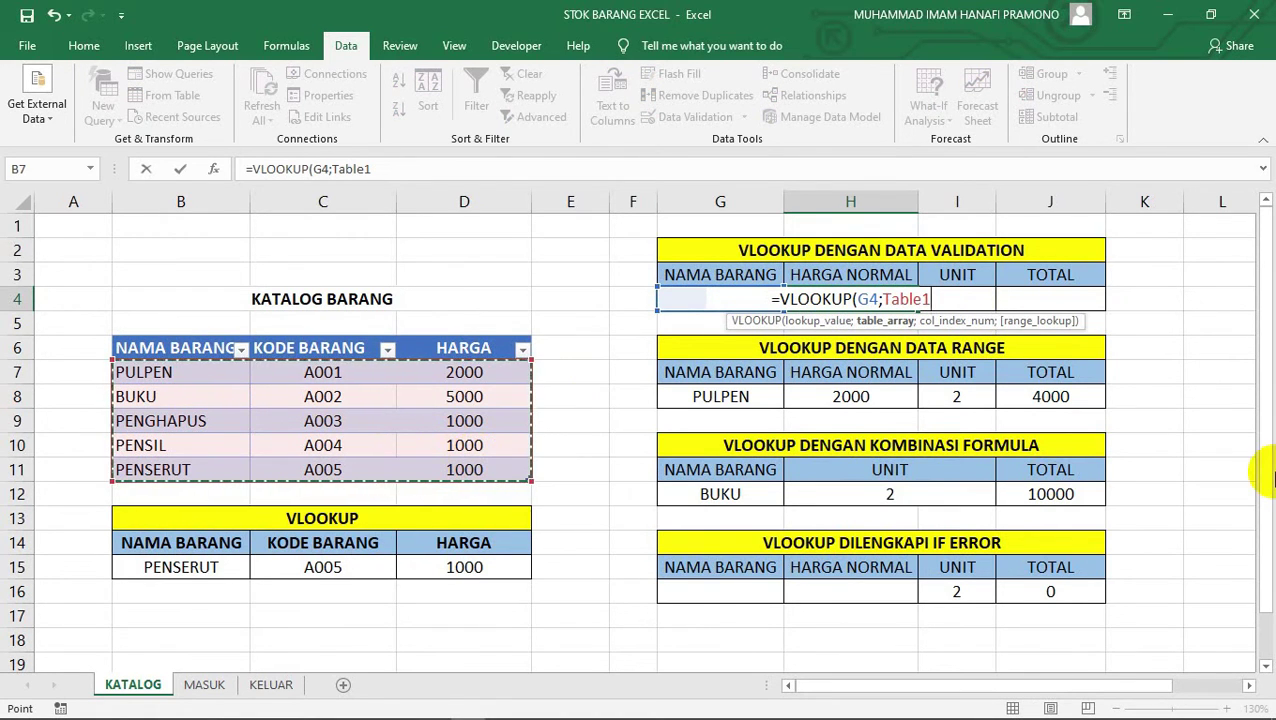
Complete the H4 VLOOKUP with column index 3 and FALSE for exact match
{"action": "type", "text": ";"}
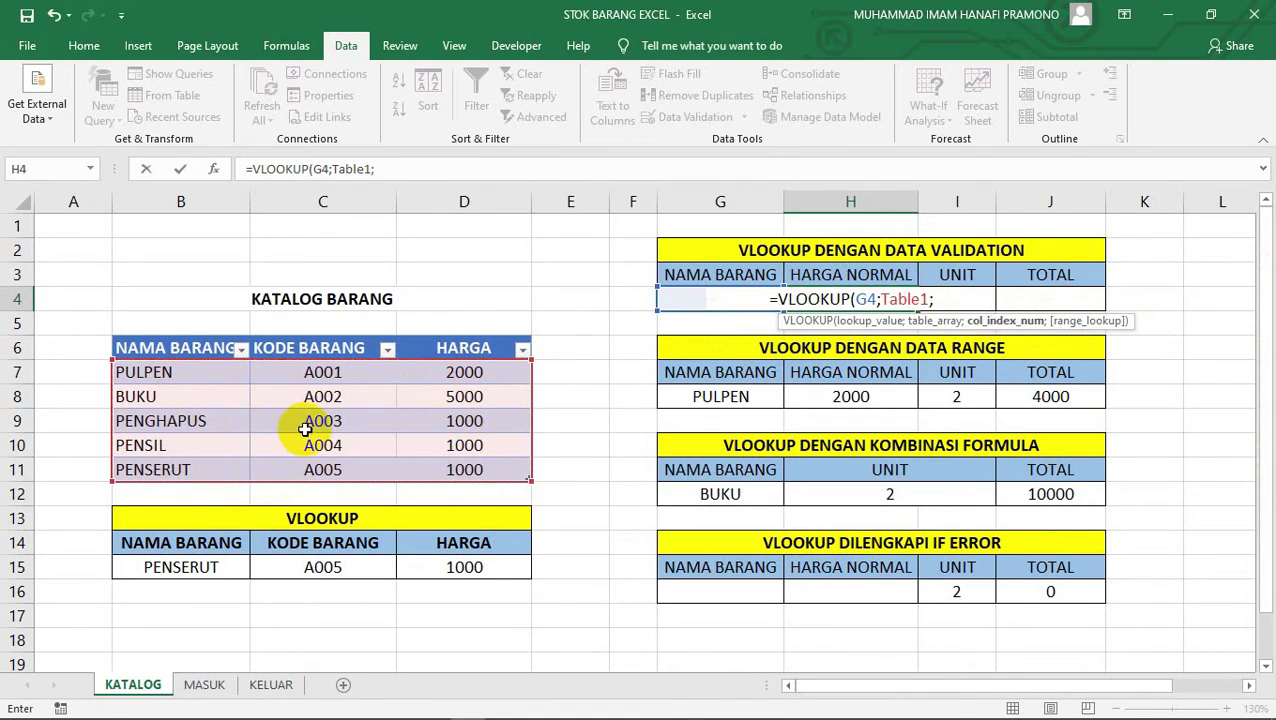
{"action": "type", "text": "3"}
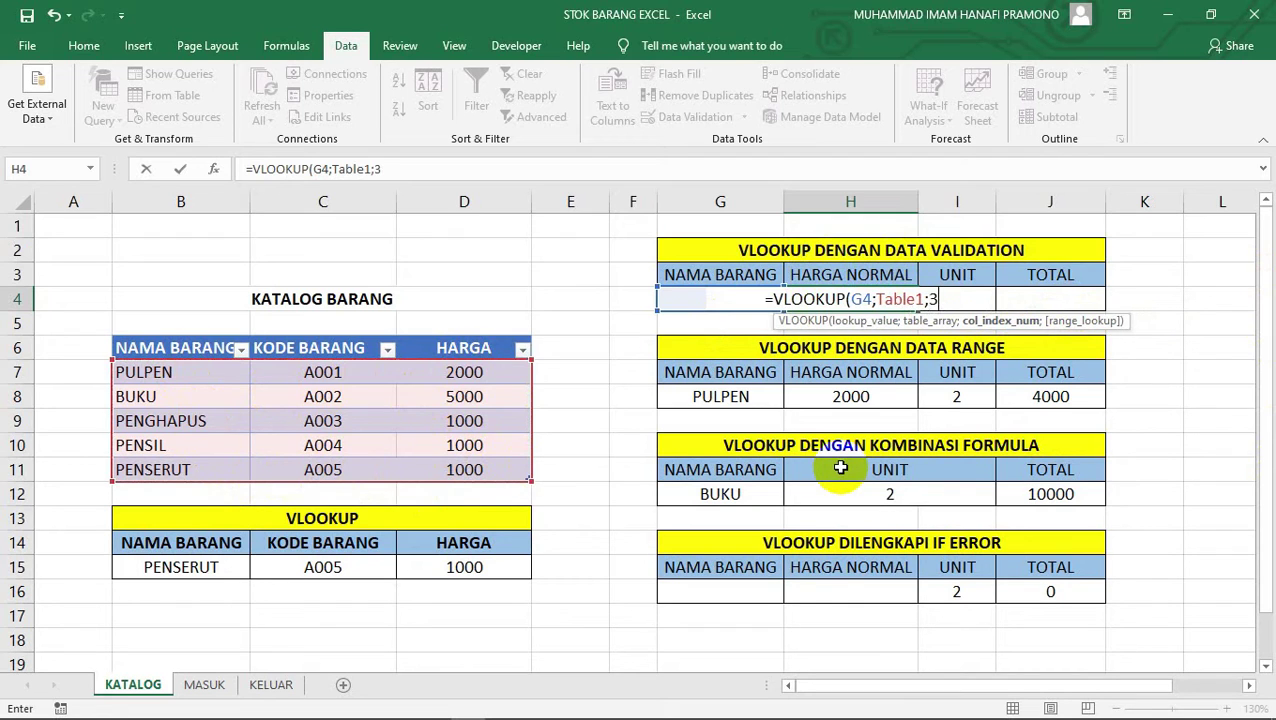
{"action": "type", "text": ";"}
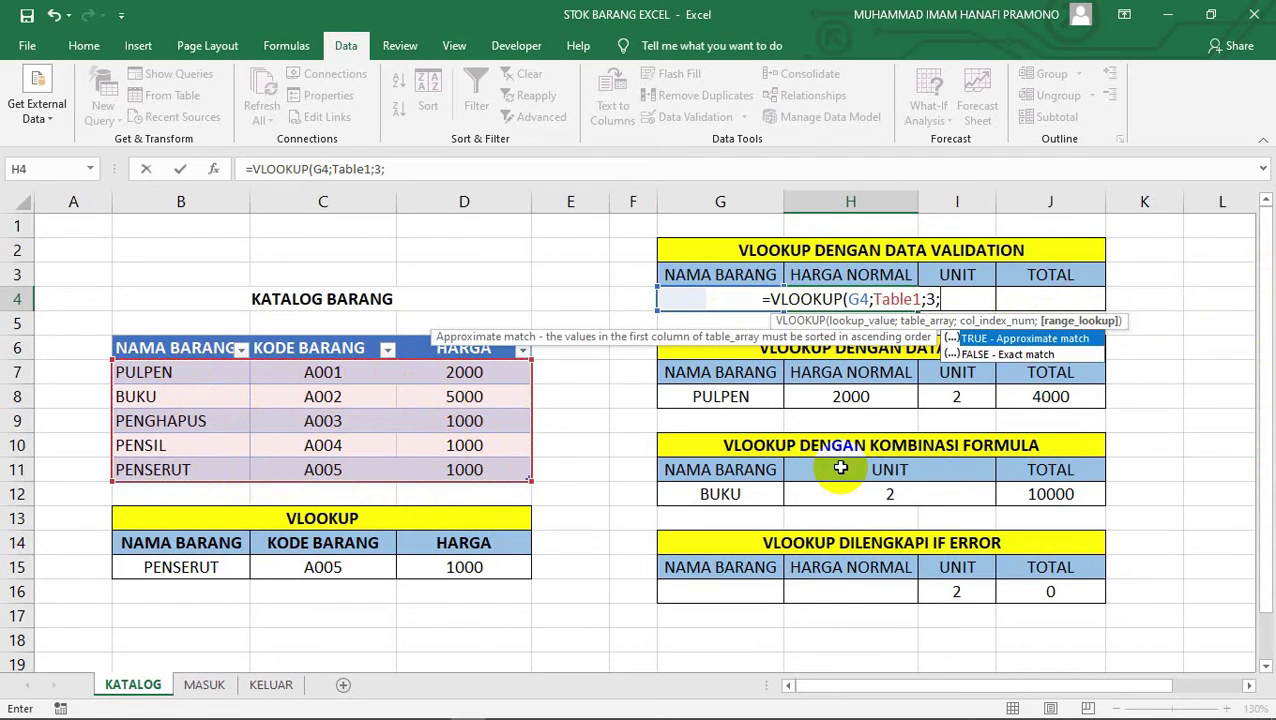
{"action": "type", "text": "FA"}
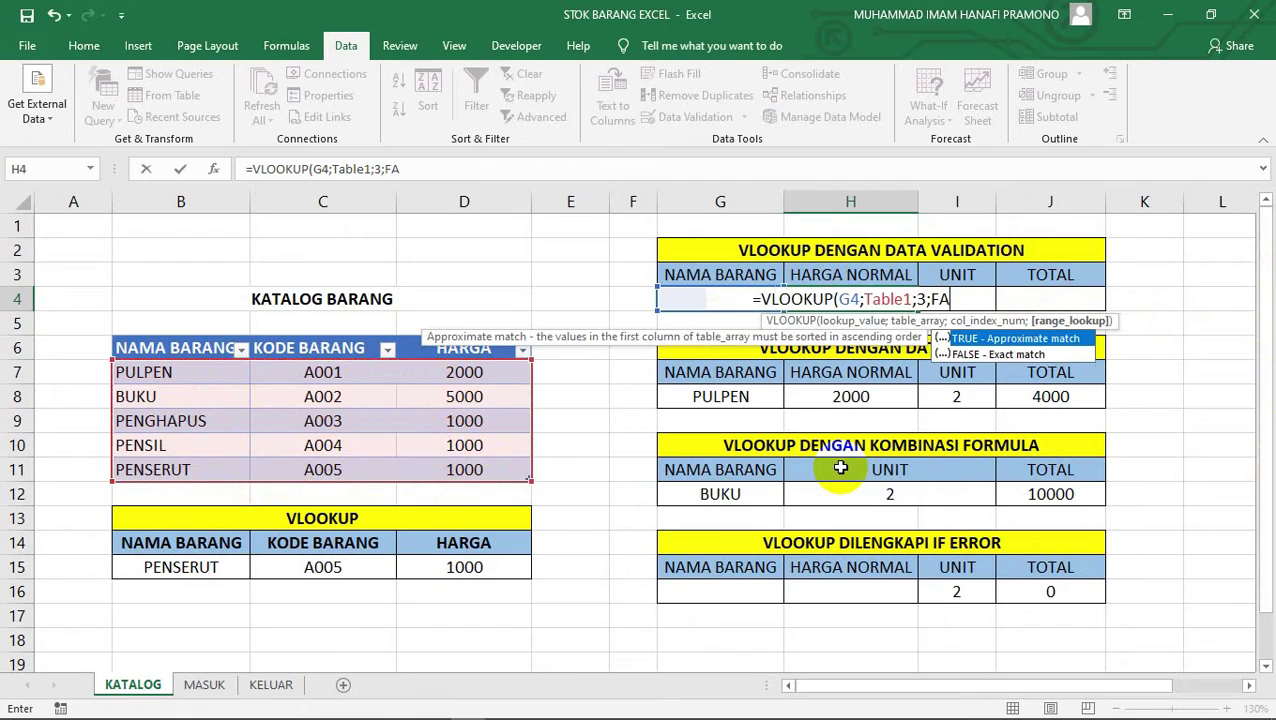
{"action": "type", "text": "LSE)"}
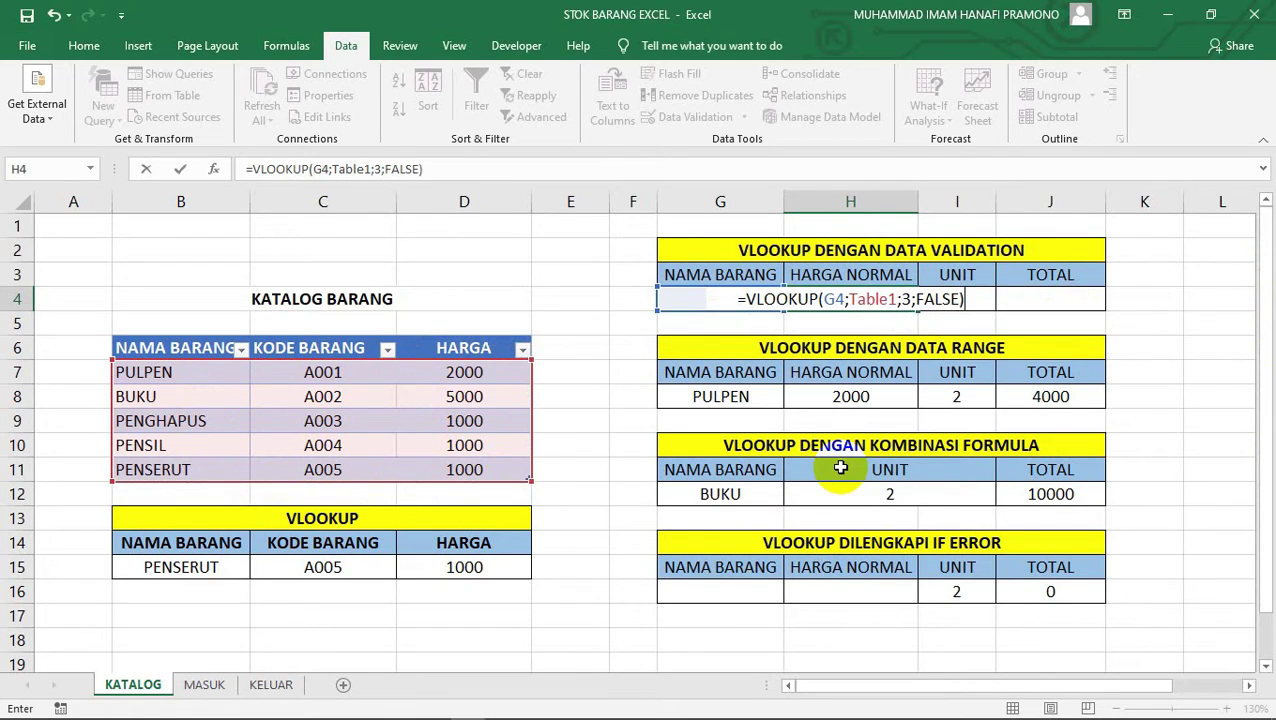
{"action": "key", "text": "Return"}
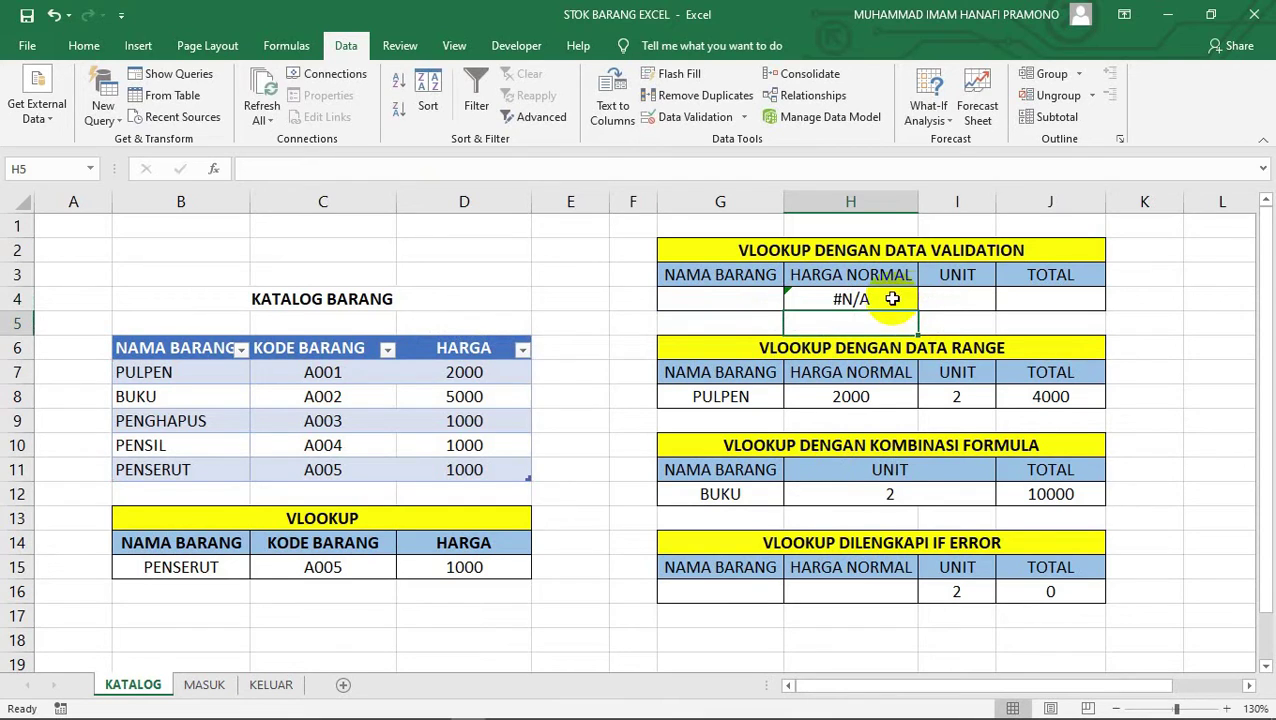
Choose PENGHAPUS as the item name in G4 from its validation list
{"action": "left_click", "coordinate": [746, 298]}
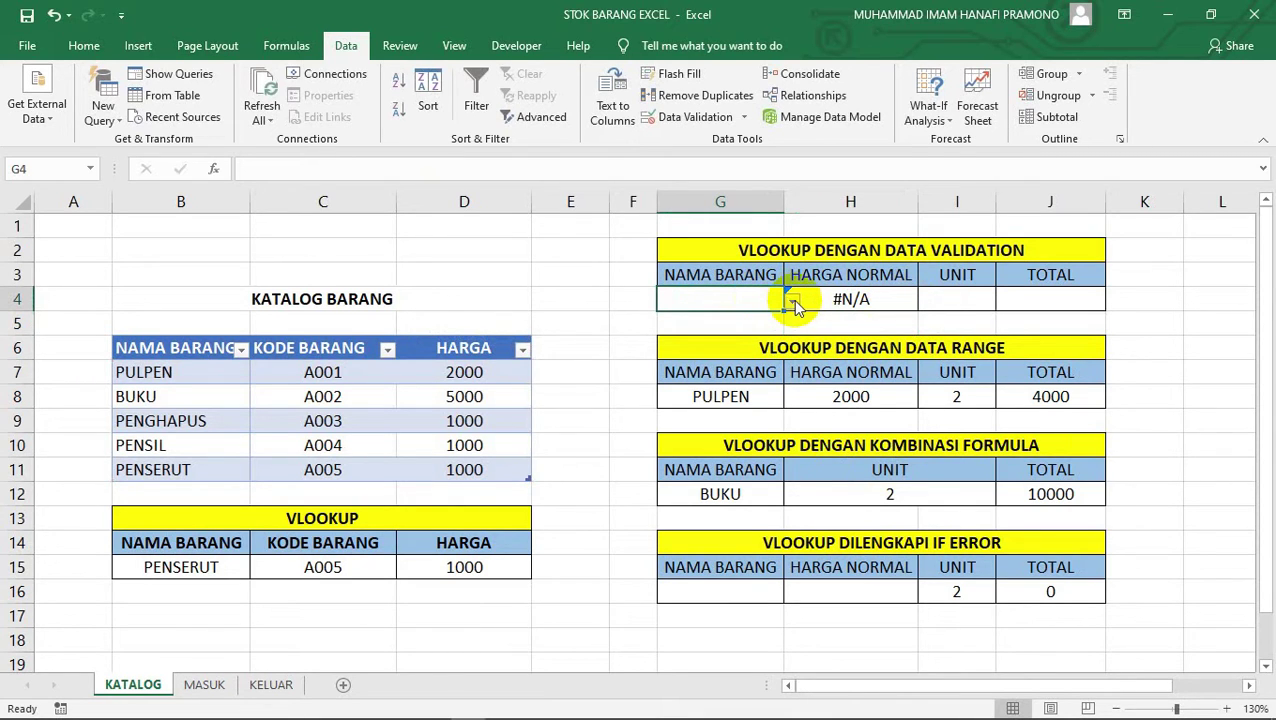
{"action": "left_click", "coordinate": [793, 299]}
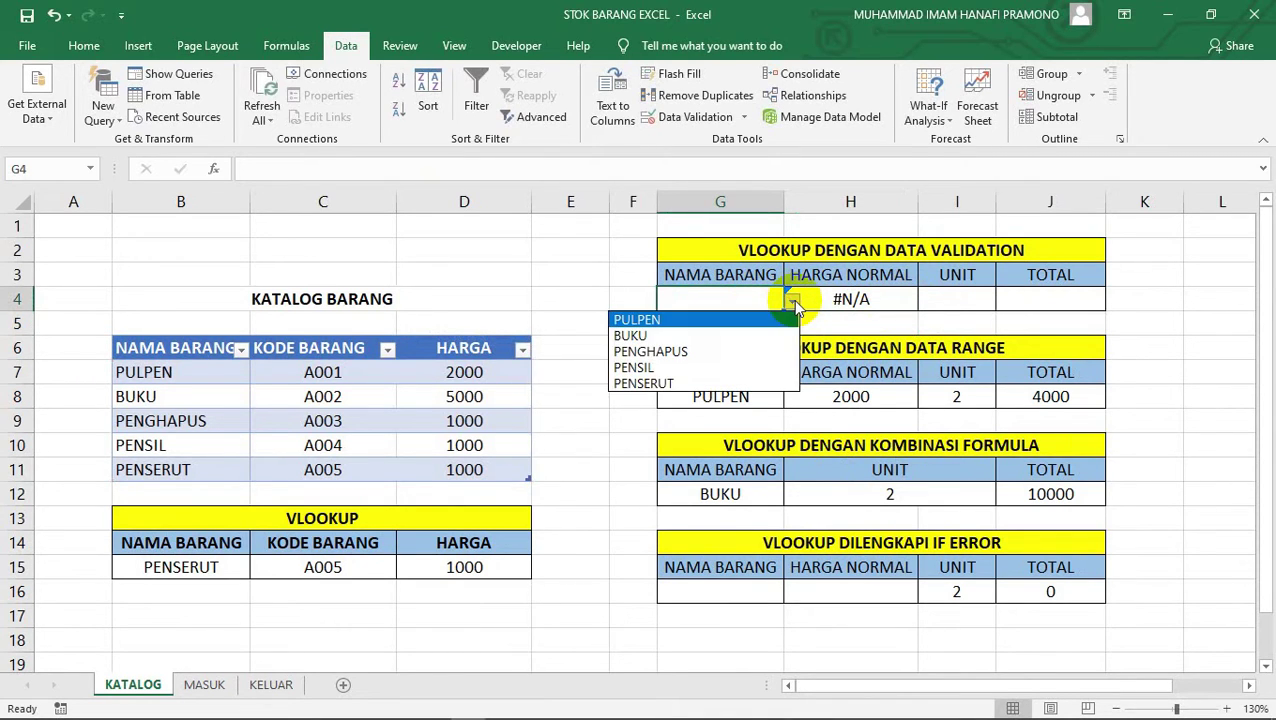
{"action": "left_click", "coordinate": [706, 352]}
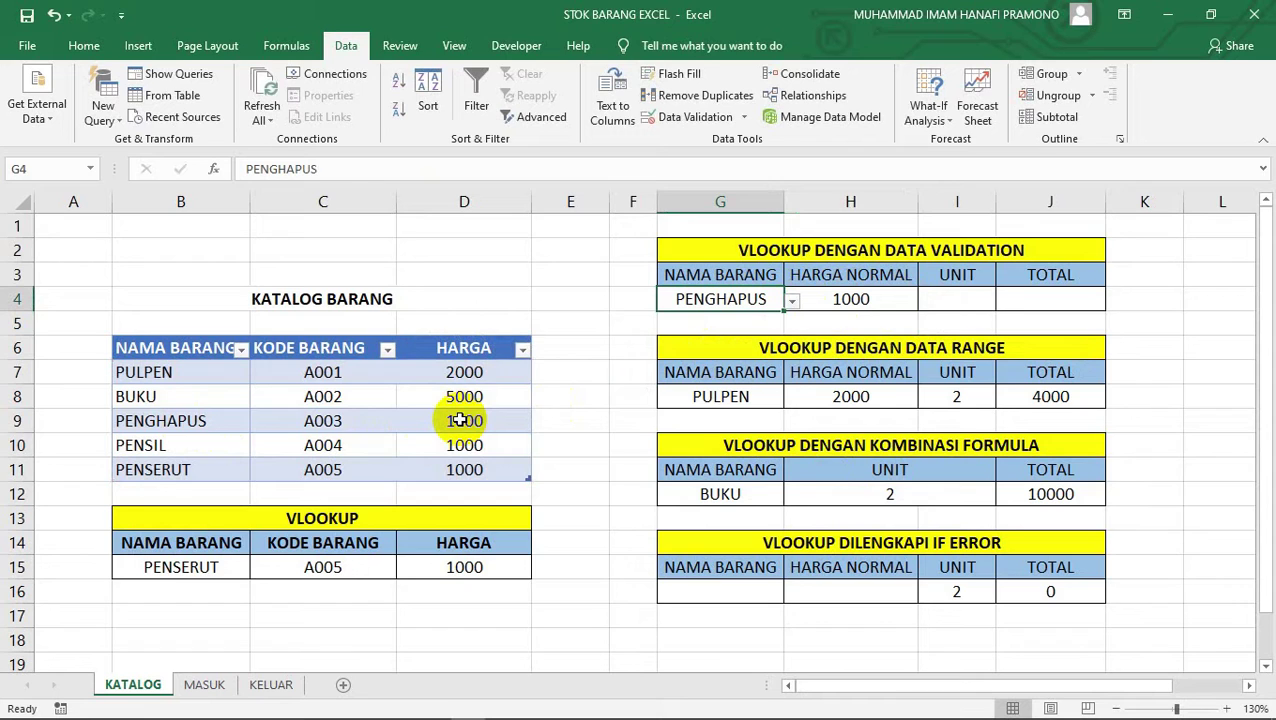
Enter the formula =H4*I4 in J4 to calculate the total from normal price and unit
{"action": "left_click", "coordinate": [957, 298]}
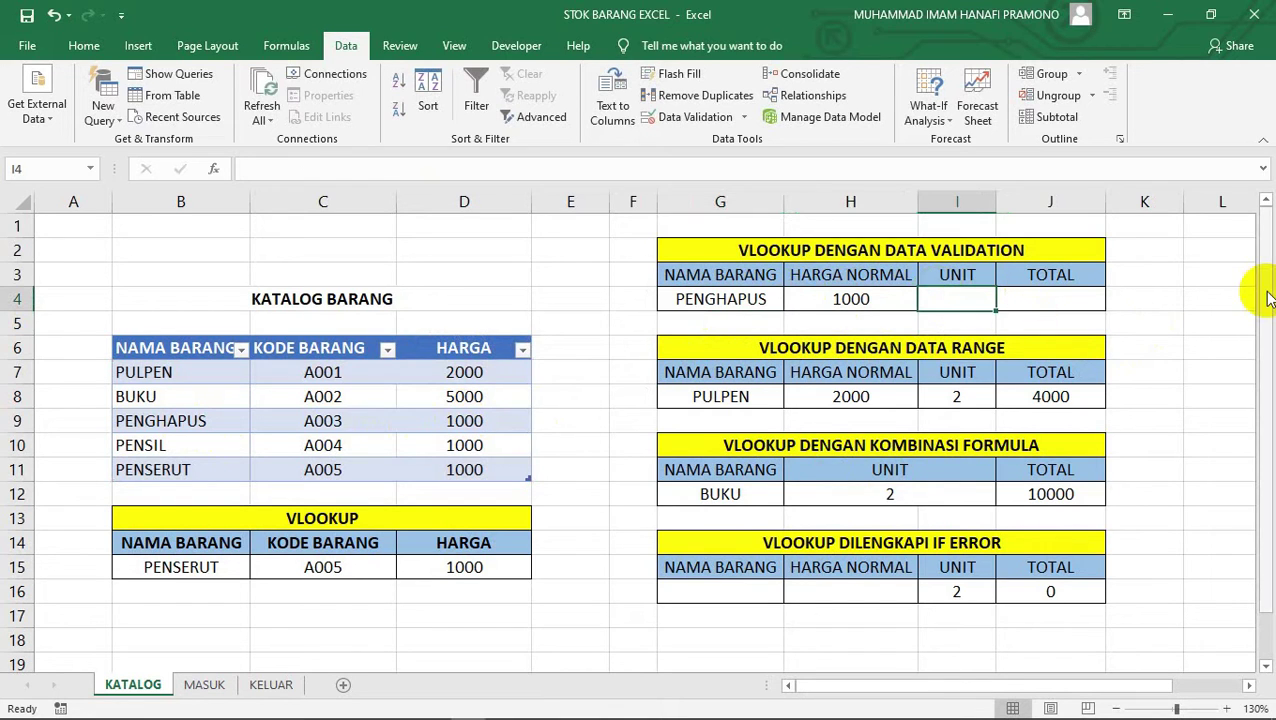
{"action": "left_click", "coordinate": [1080, 297]}
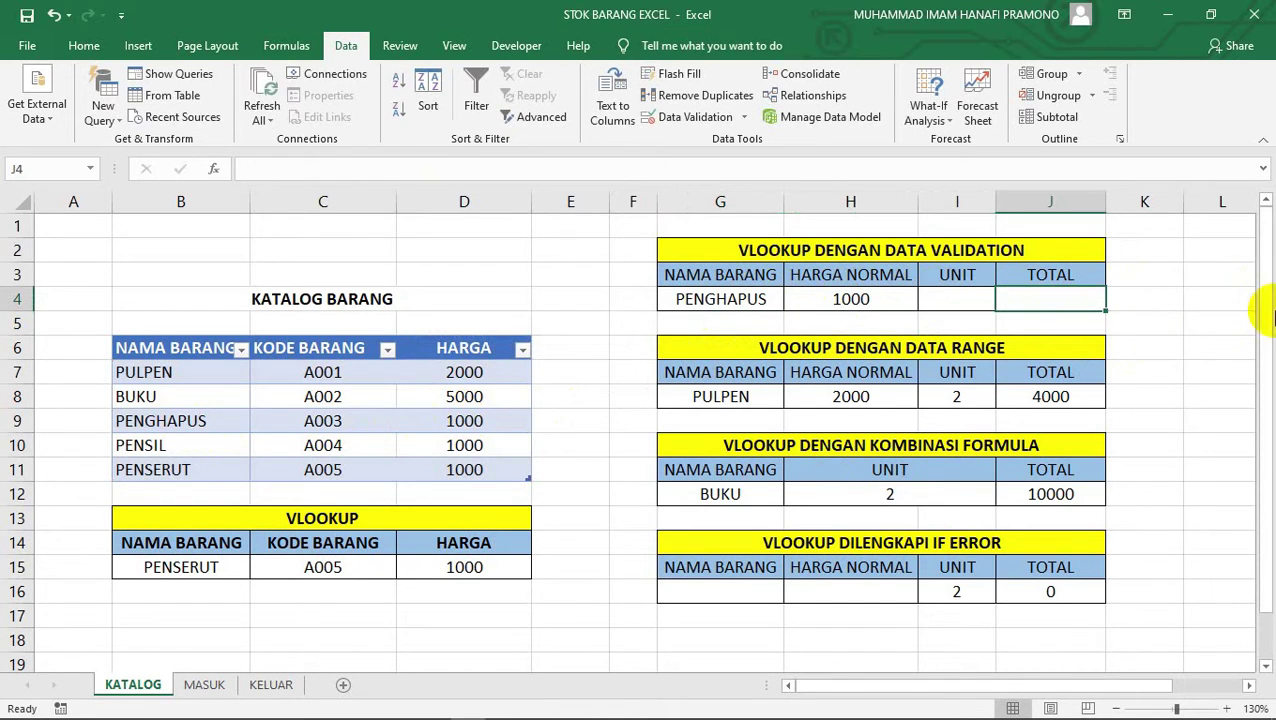
{"action": "left_click", "coordinate": [974, 296]}
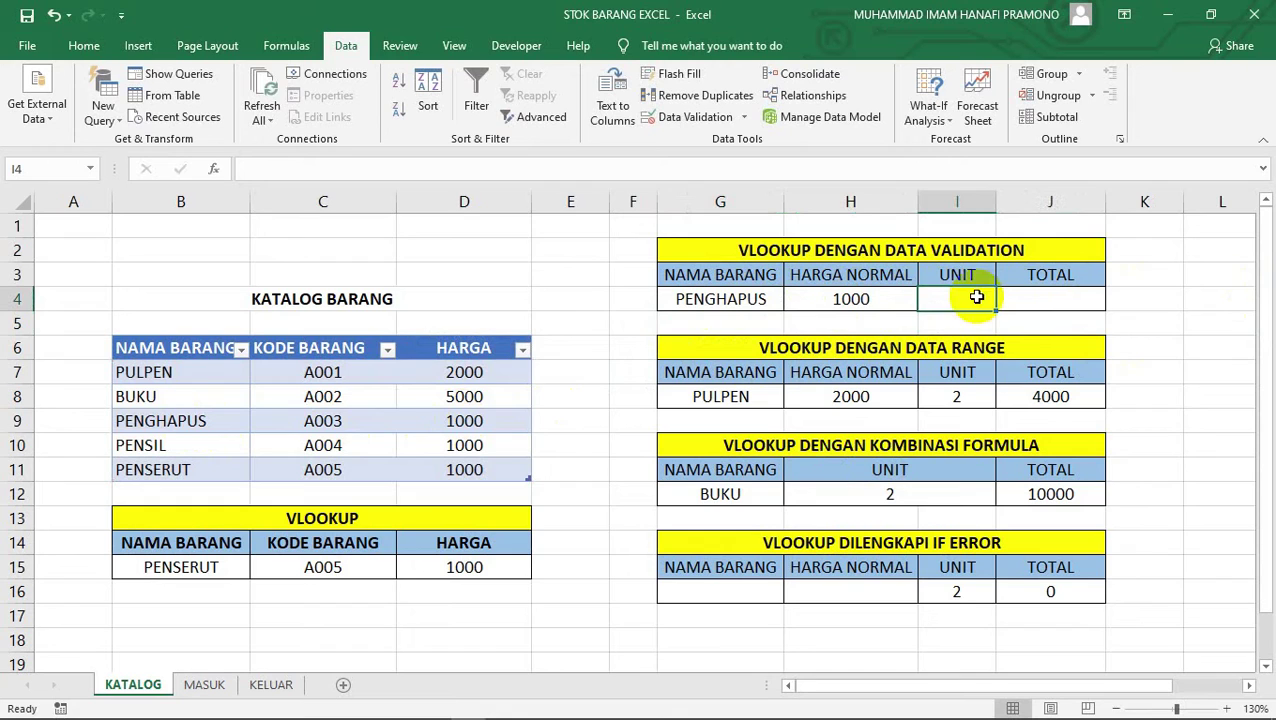
{"action": "left_click", "coordinate": [1055, 302]}
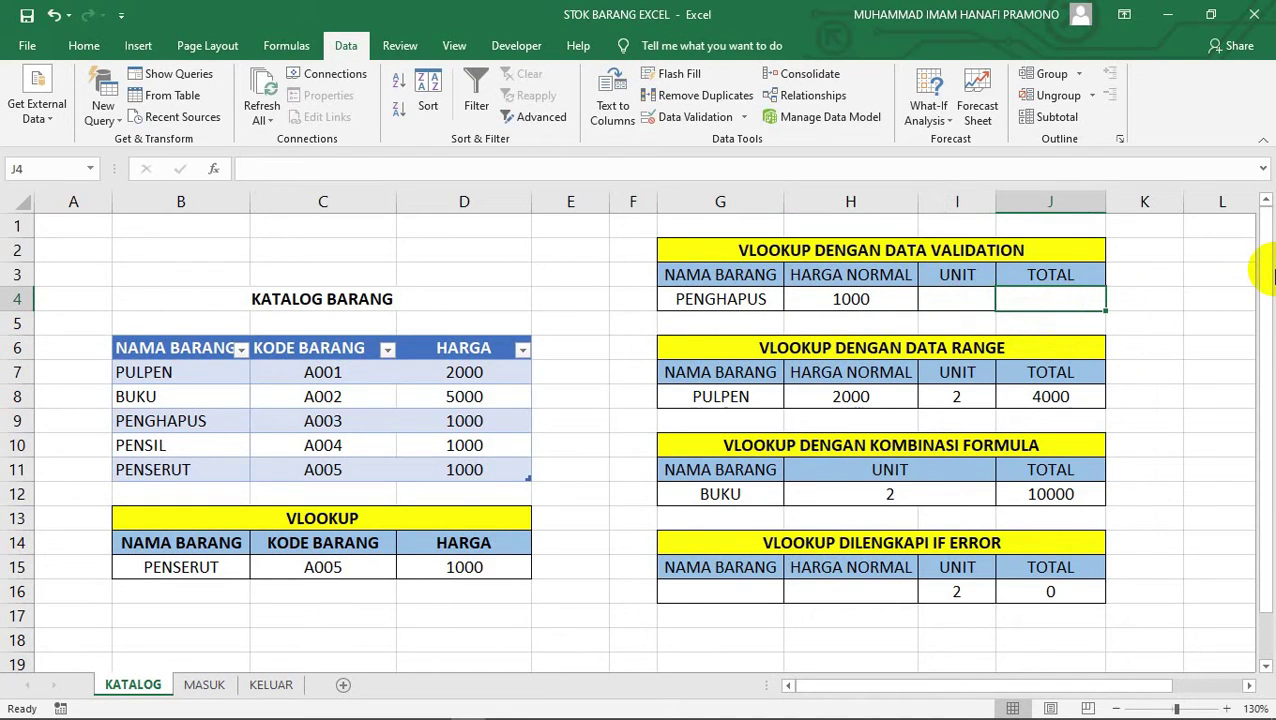
{"action": "type", "text": "="}
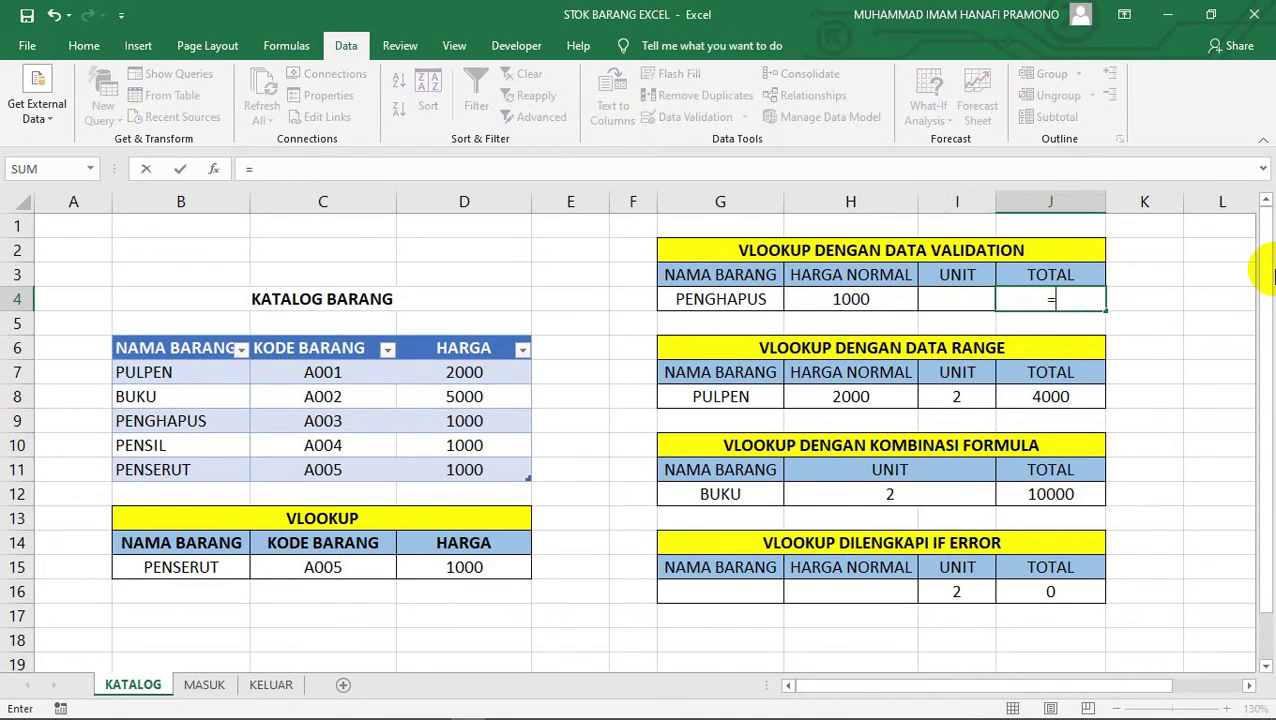
{"action": "left_click", "coordinate": [851, 302]}
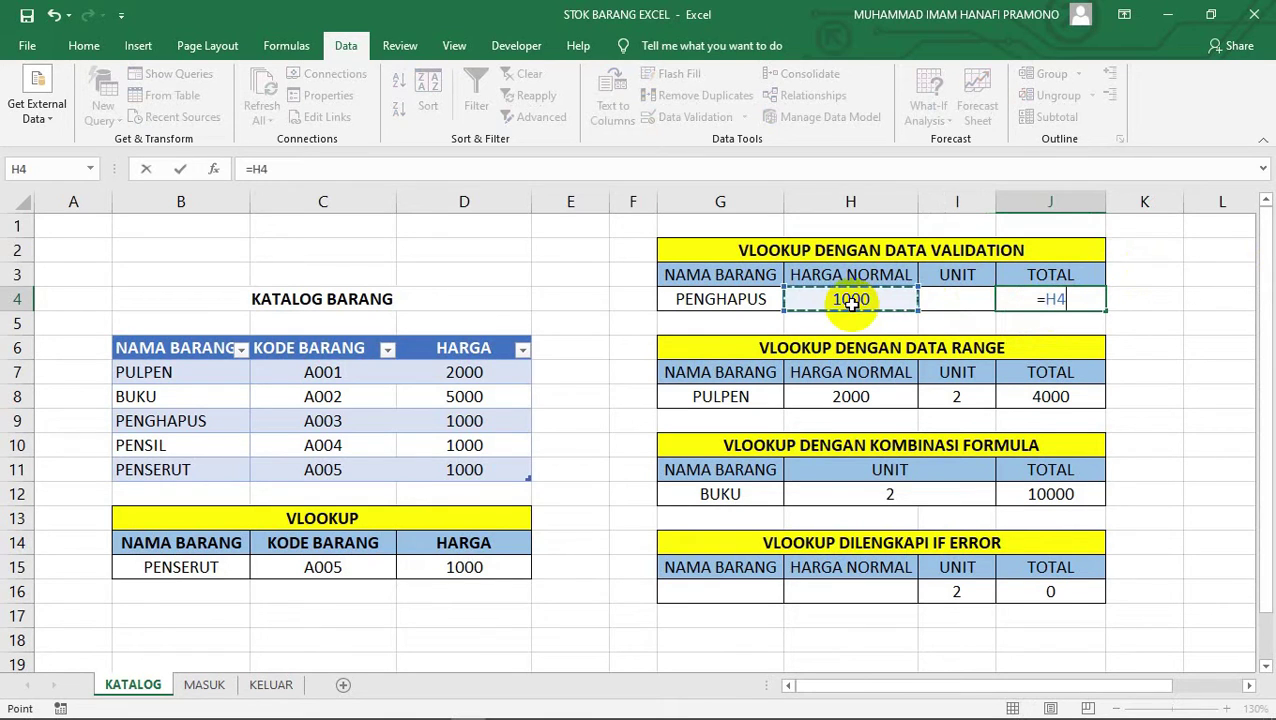
{"action": "type", "text": "*"}
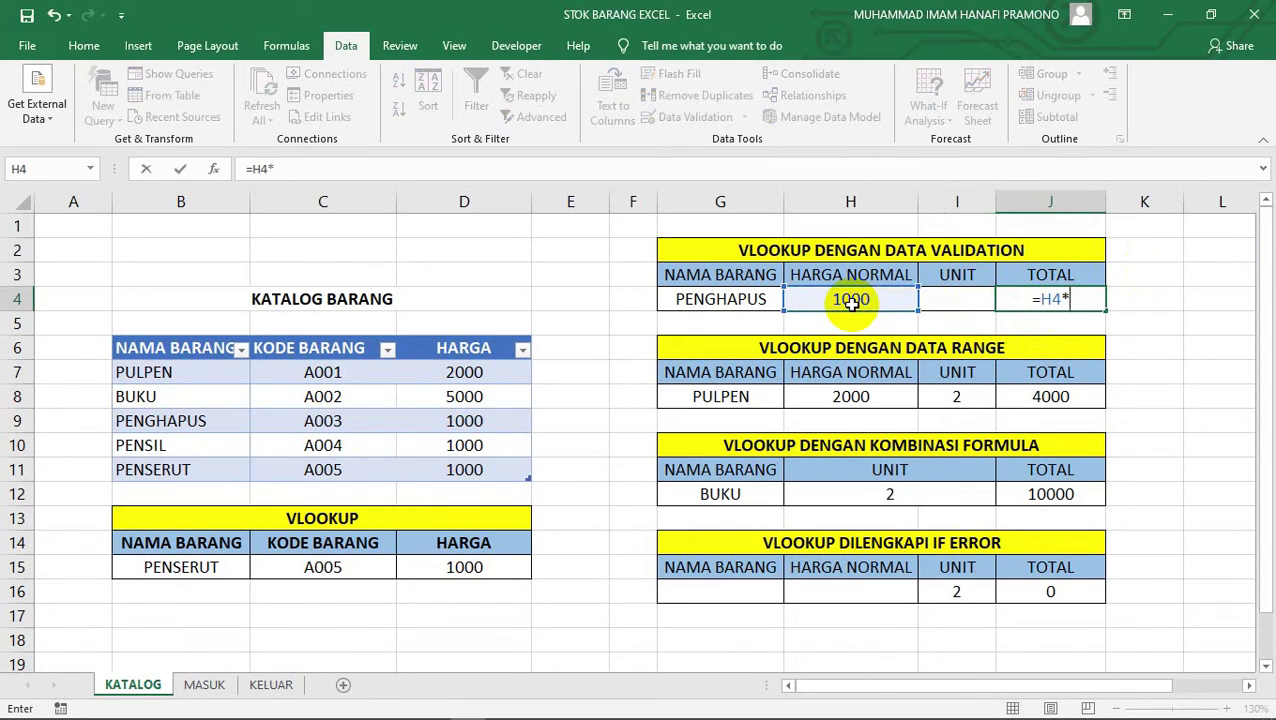
{"action": "left_click", "coordinate": [976, 298]}
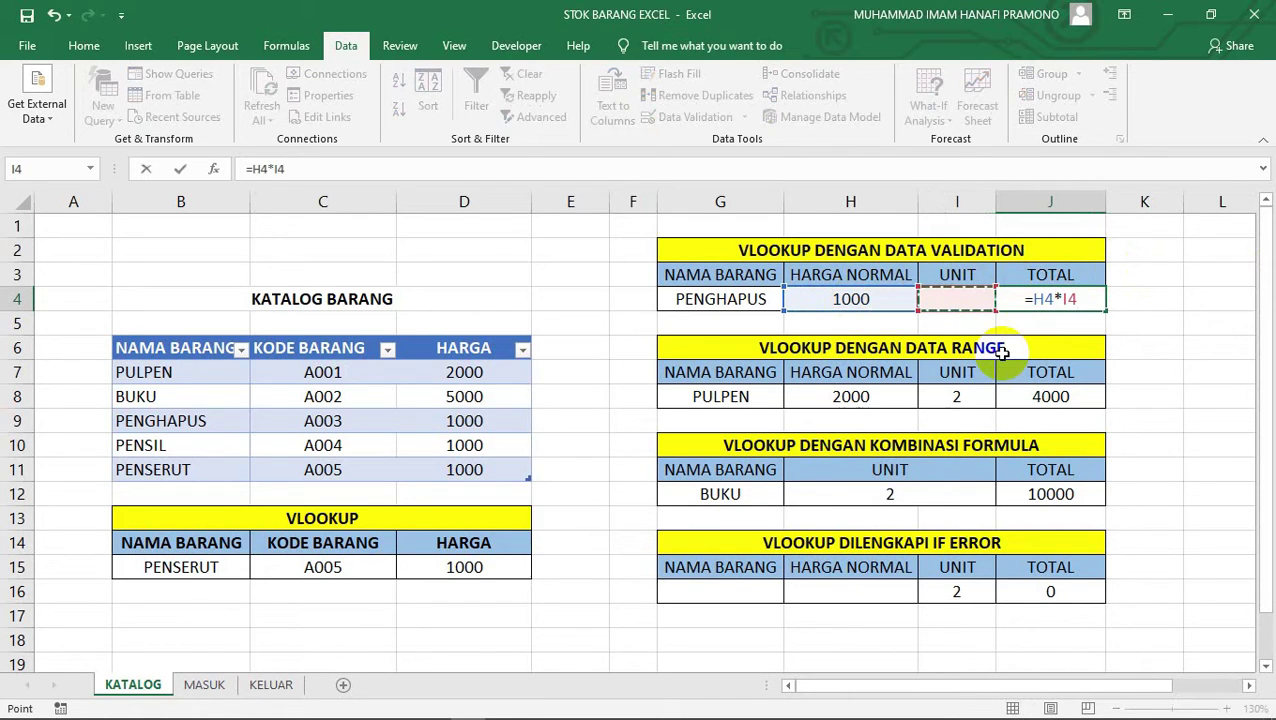
{"action": "key", "text": "Return"}
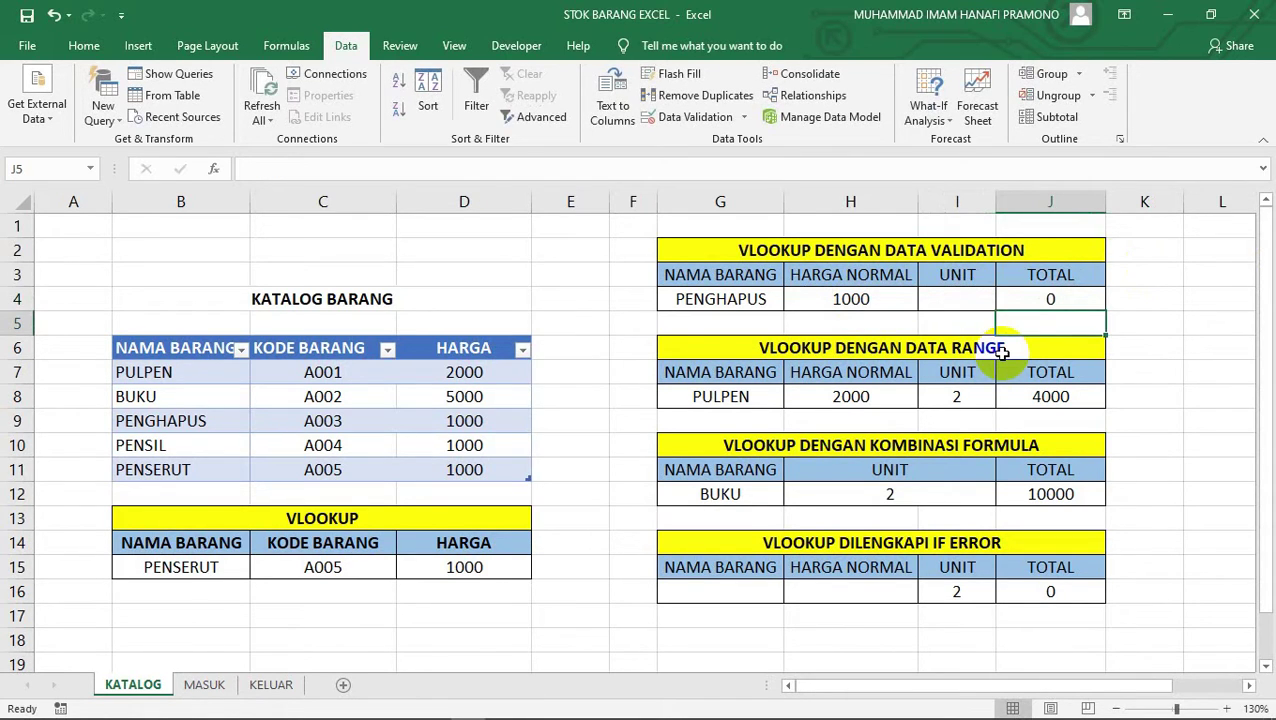
Enter 2 as the unit quantity in I4 and check the total in J4
{"action": "left_click", "coordinate": [955, 298]}
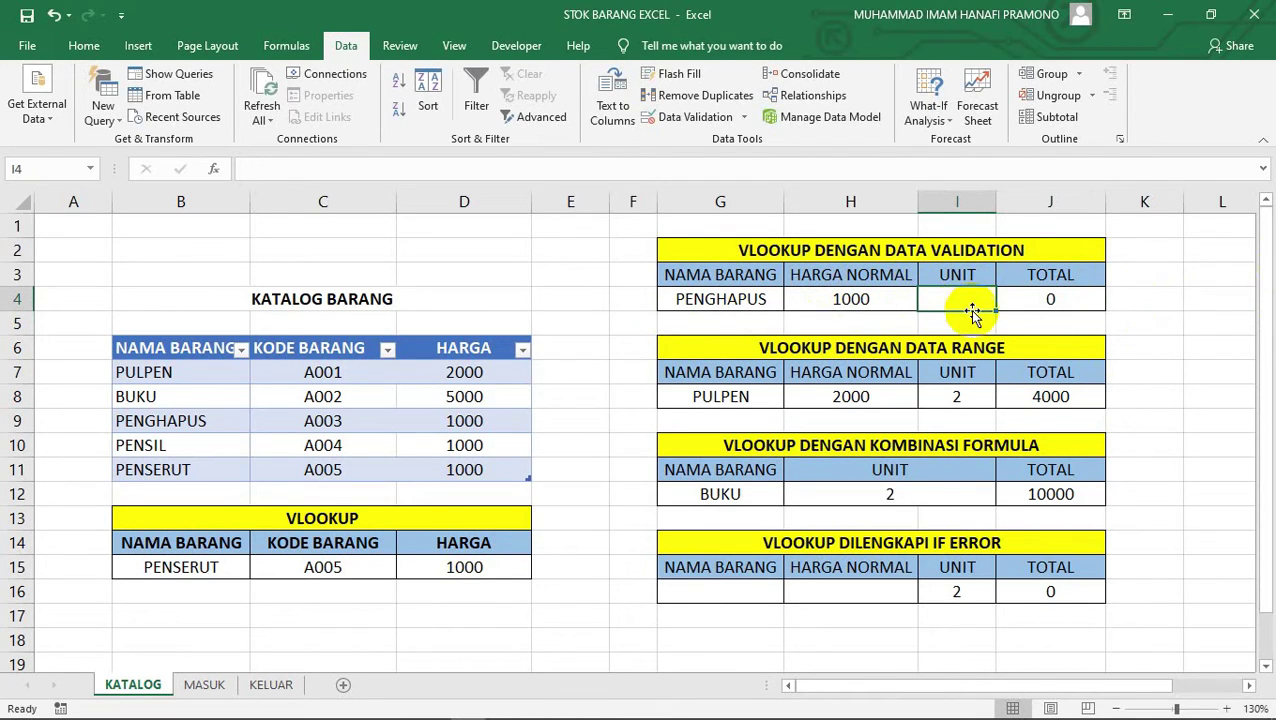
{"action": "type", "text": "2"}
{"action": "key", "text": "Return"}
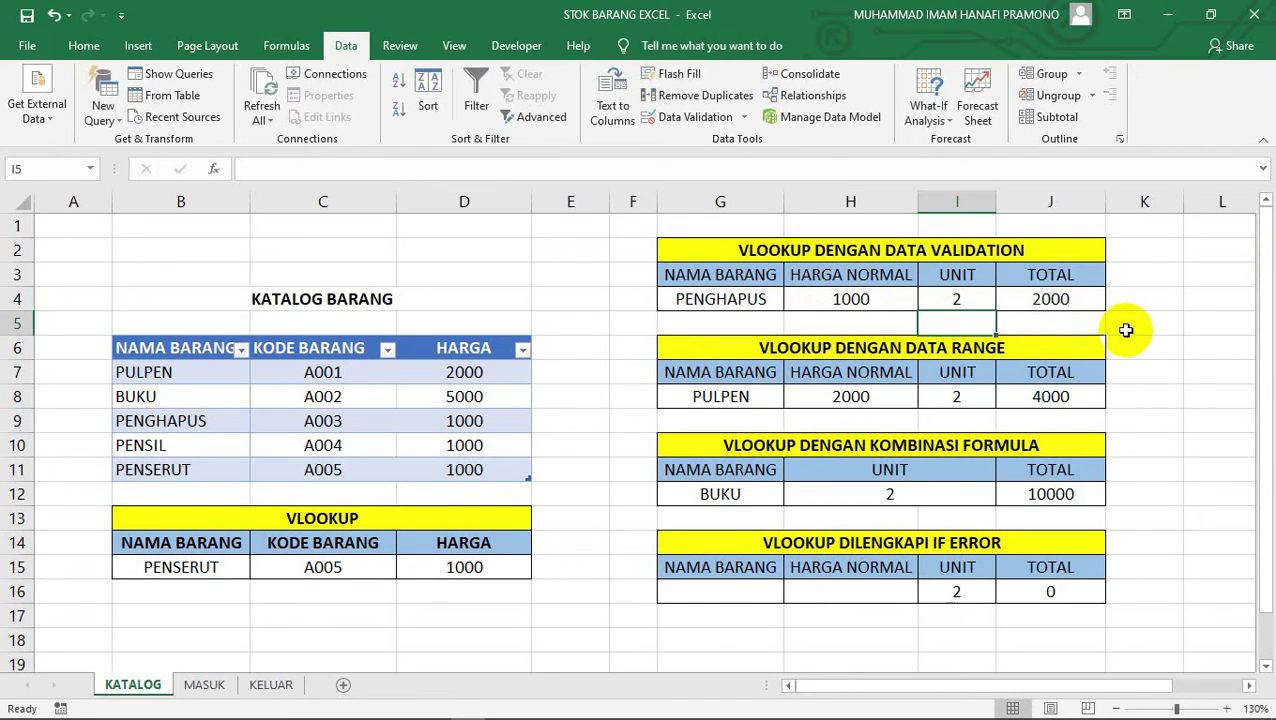
{"action": "left_click", "coordinate": [1082, 304]}
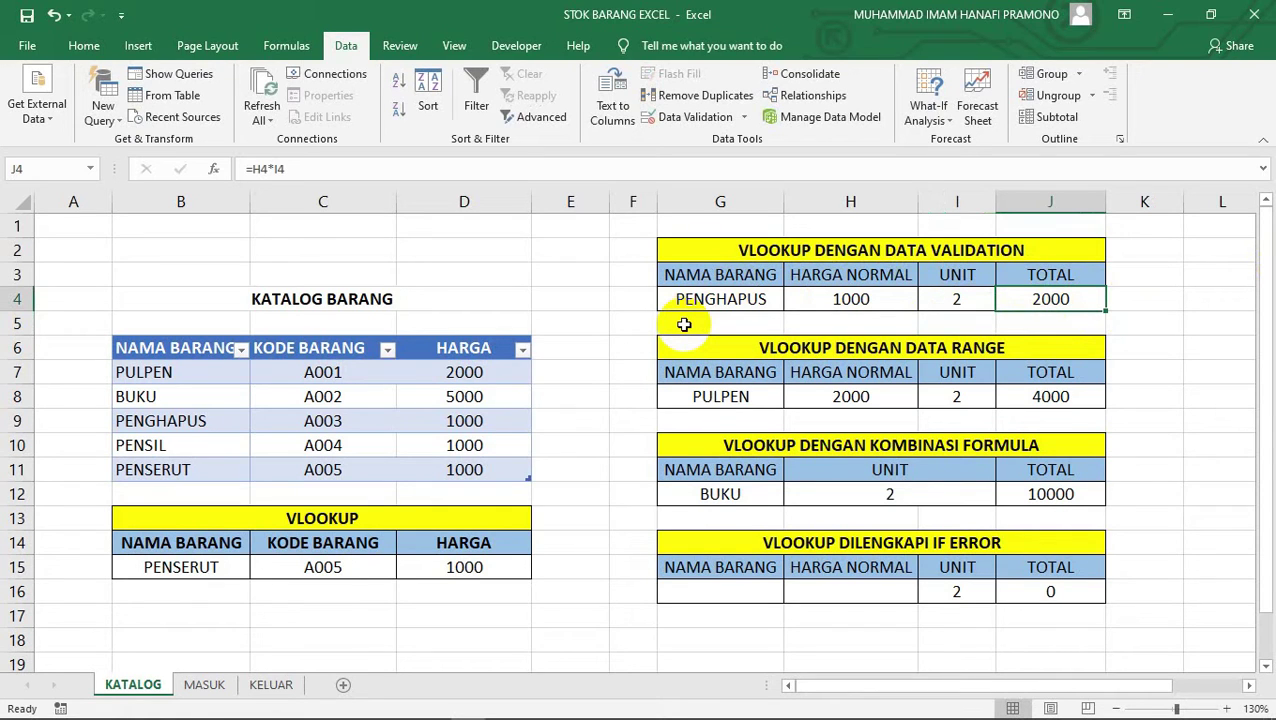
Review the item choices offered by the validation list in G4 without changing the selection
{"action": "left_click", "coordinate": [758, 298]}
{"action": "left_click", "coordinate": [791, 301]}
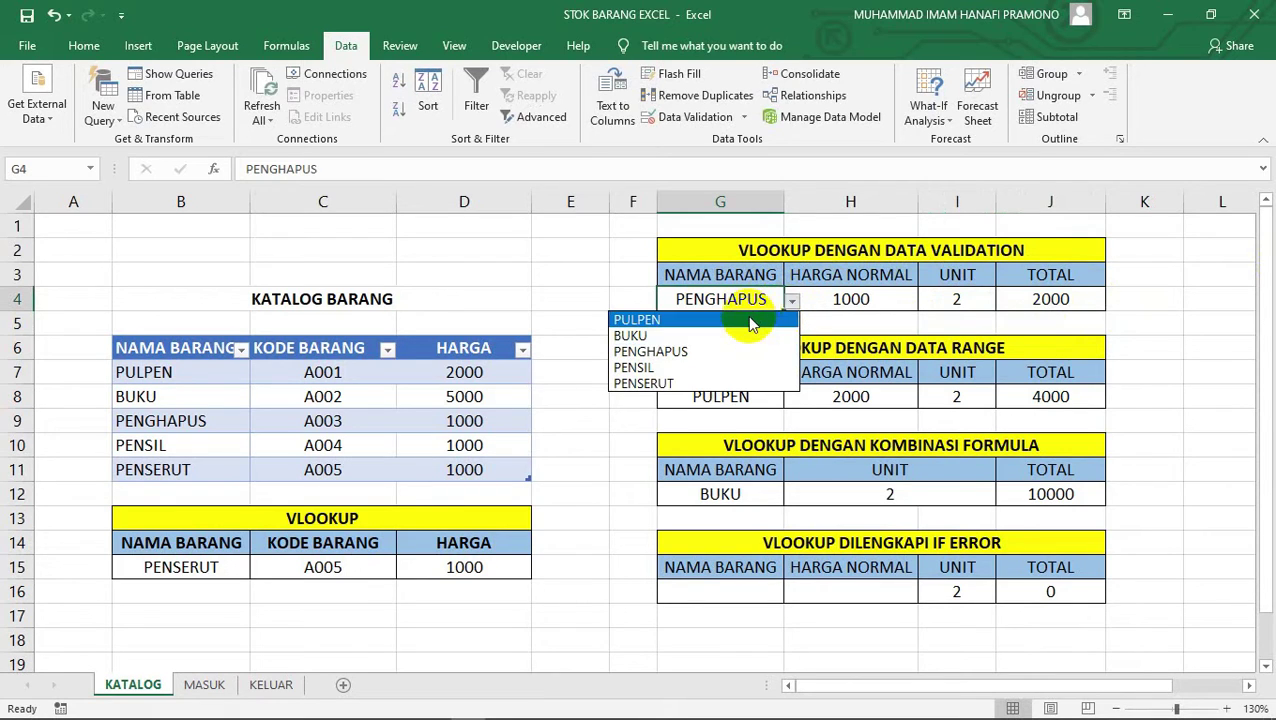
{"action": "key", "text": "Escape"}
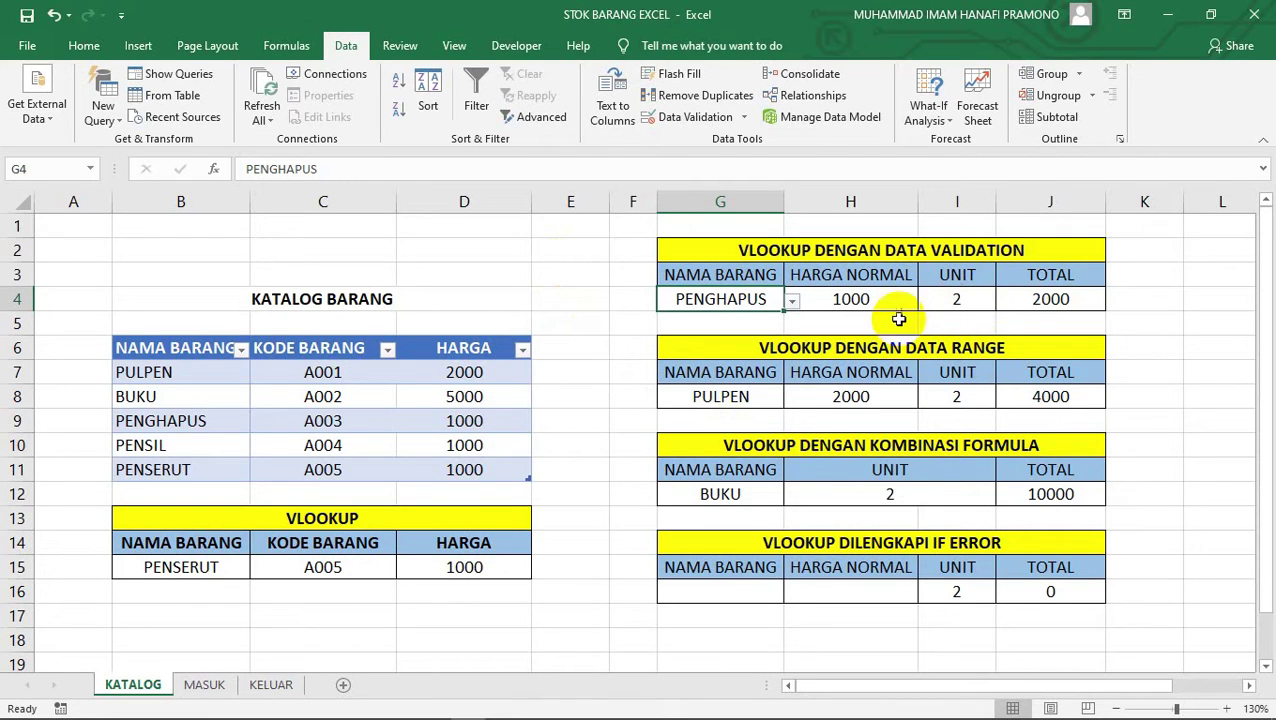
Copy the item name cell G4 with its validation list into G8 of the VLOOKUP DENGAN DATA RANGE table
{"action": "left_click", "coordinate": [757, 395]}
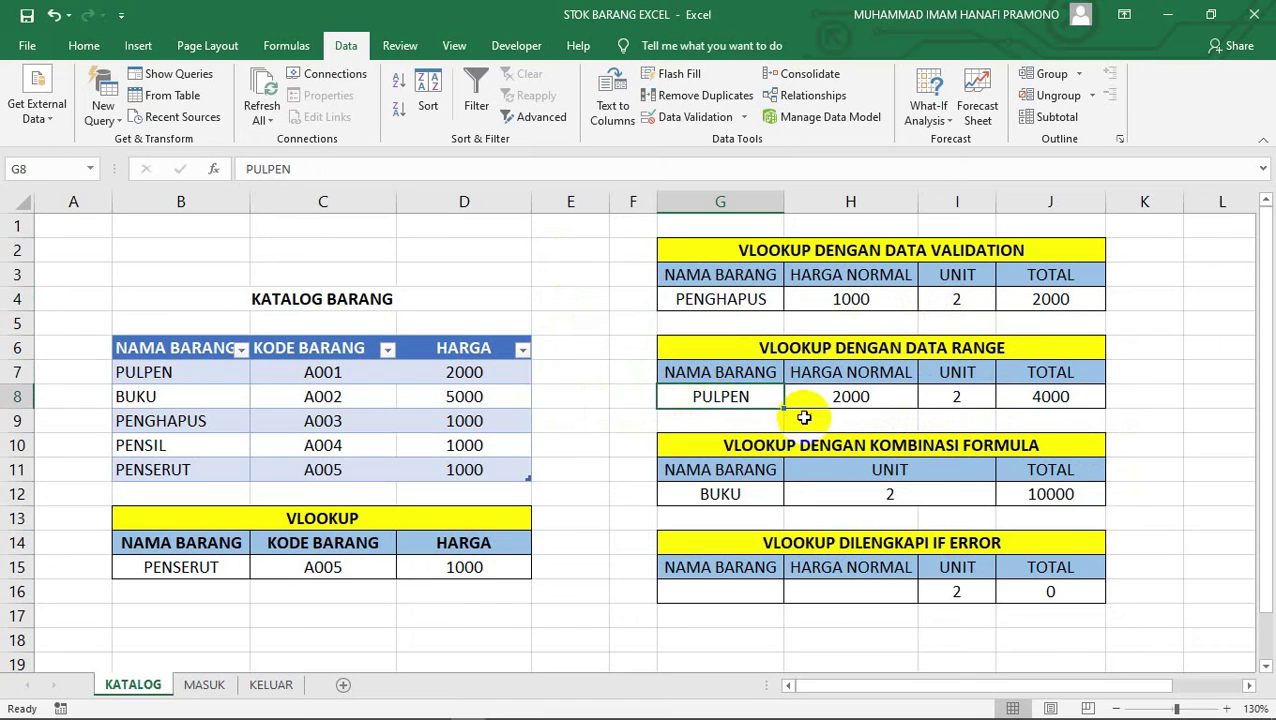
{"action": "left_click", "coordinate": [724, 310]}
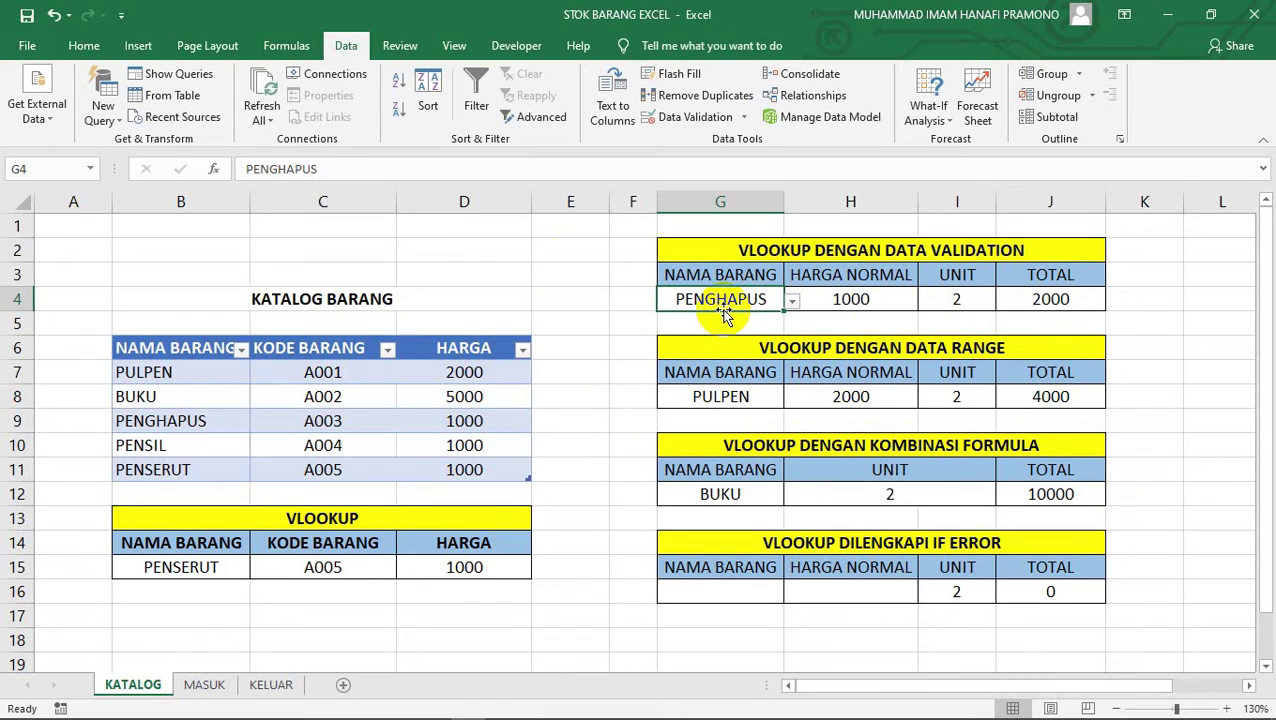
{"action": "key", "text": "ctrl+c"}
{"action": "left_click", "coordinate": [721, 397]}
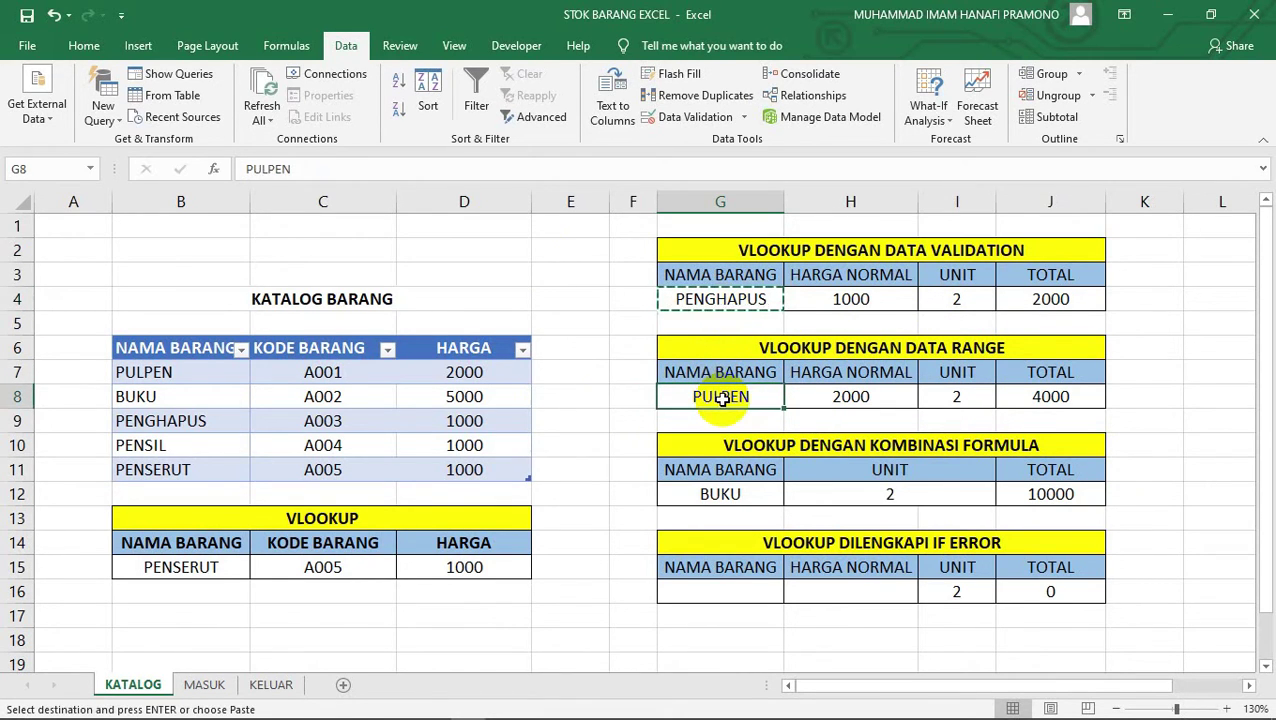
{"action": "key", "text": "ctrl+v"}
Clear the existing VLOOKUP formula from the normal price cell H8 in the VLOOKUP DENGAN DATA RANGE table
{"action": "left_click", "coordinate": [845, 397]}
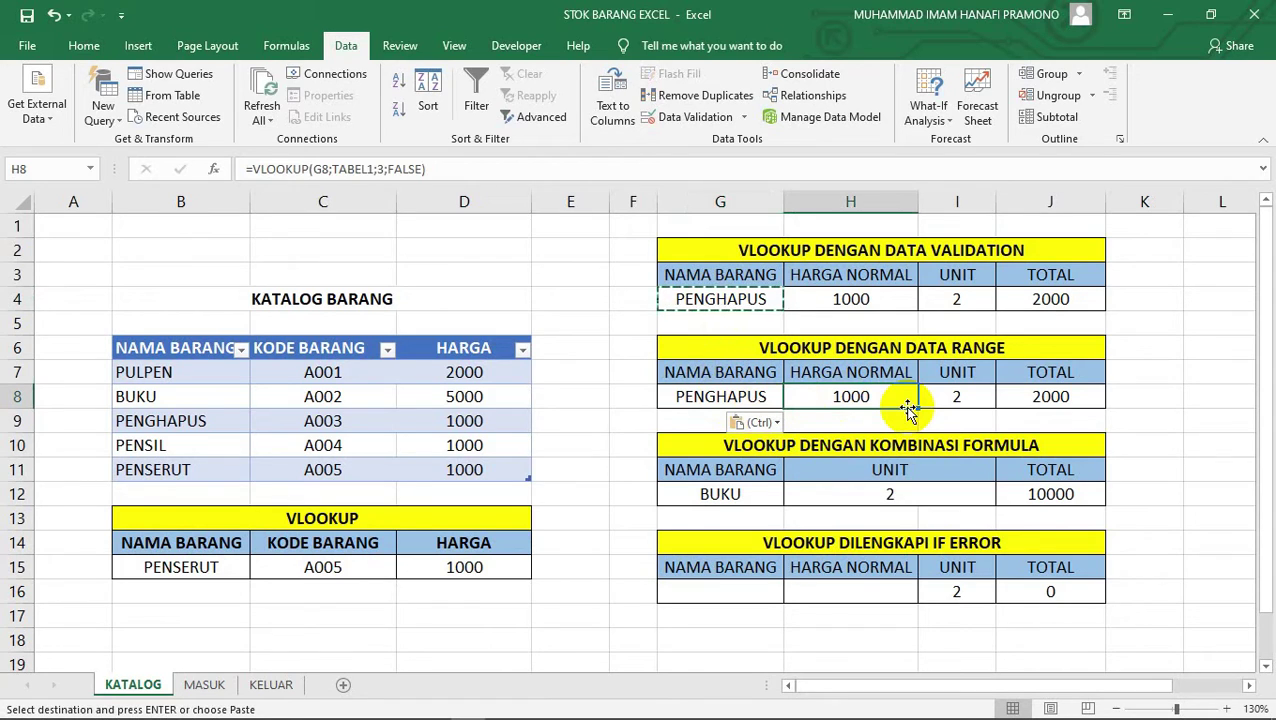
{"action": "left_click", "coordinate": [430, 167]}
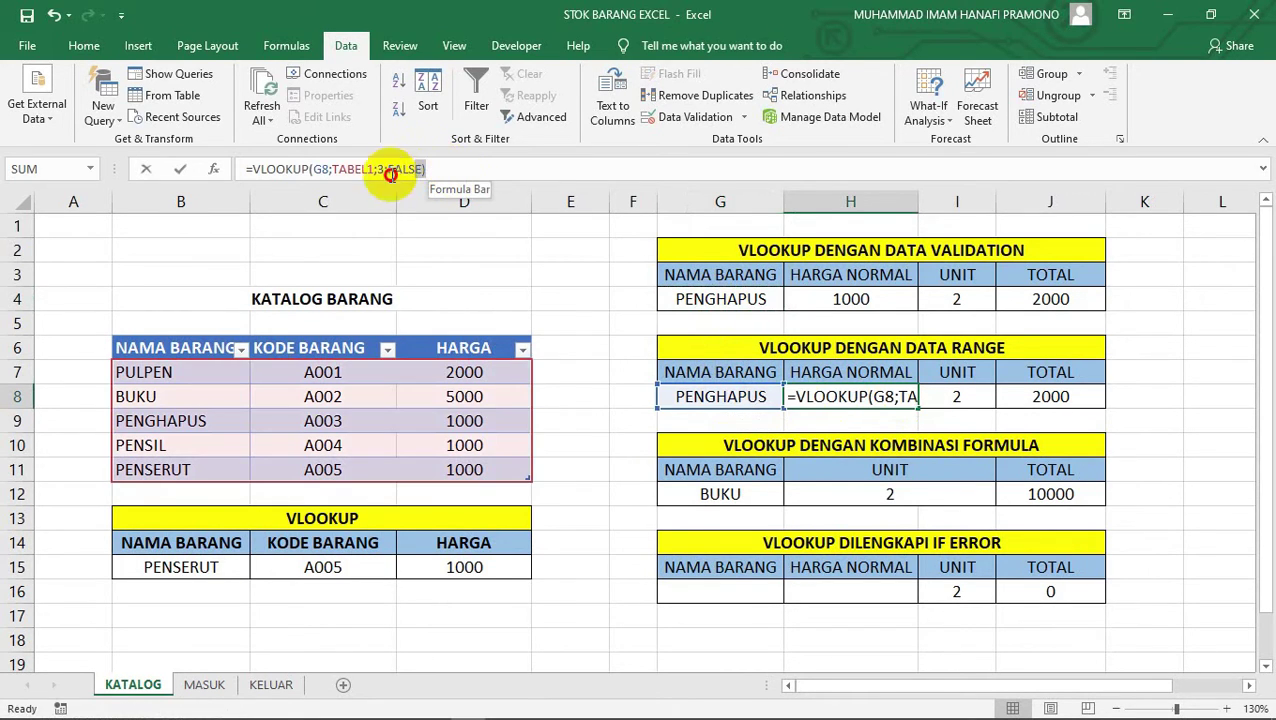
{"action": "left_click", "coordinate": [306, 170], "text": "shift"}
{"action": "left_click_drag", "start_coordinate": [306, 170], "coordinate": [201, 172]}
{"action": "key", "text": "BackSpace"}
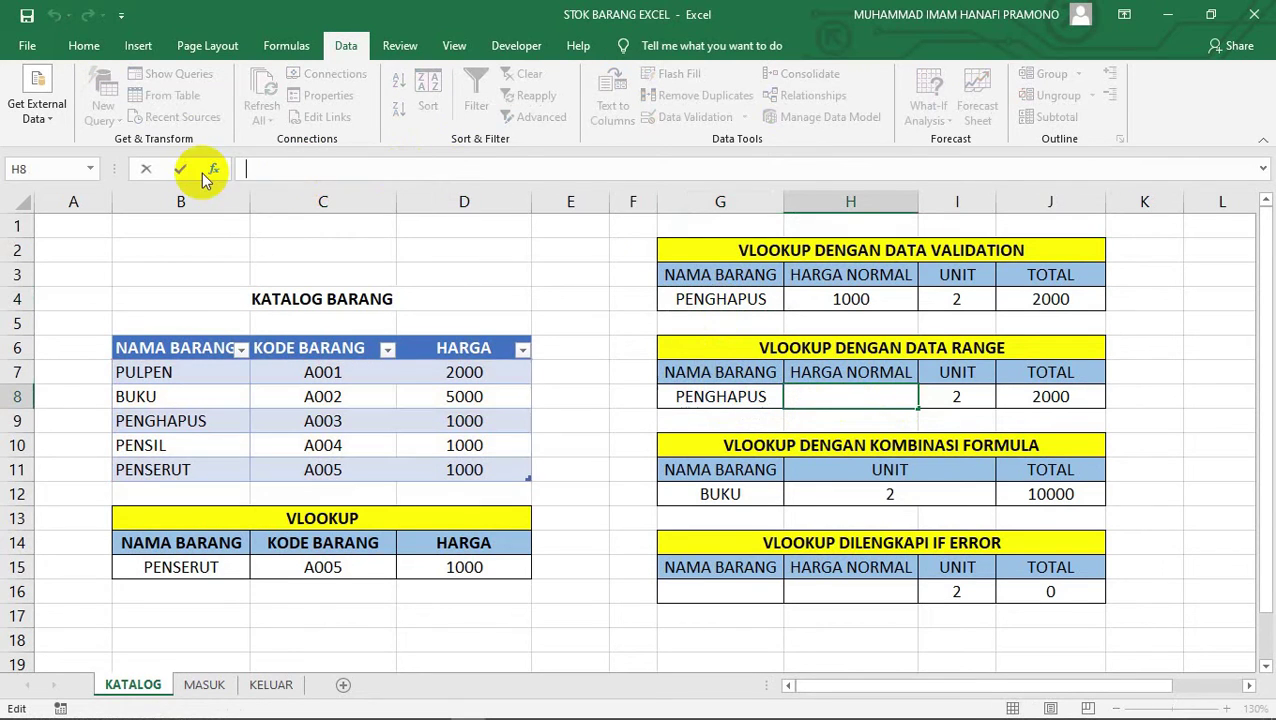
{"action": "key", "text": "Return"}
{"action": "left_click", "coordinate": [855, 399]}
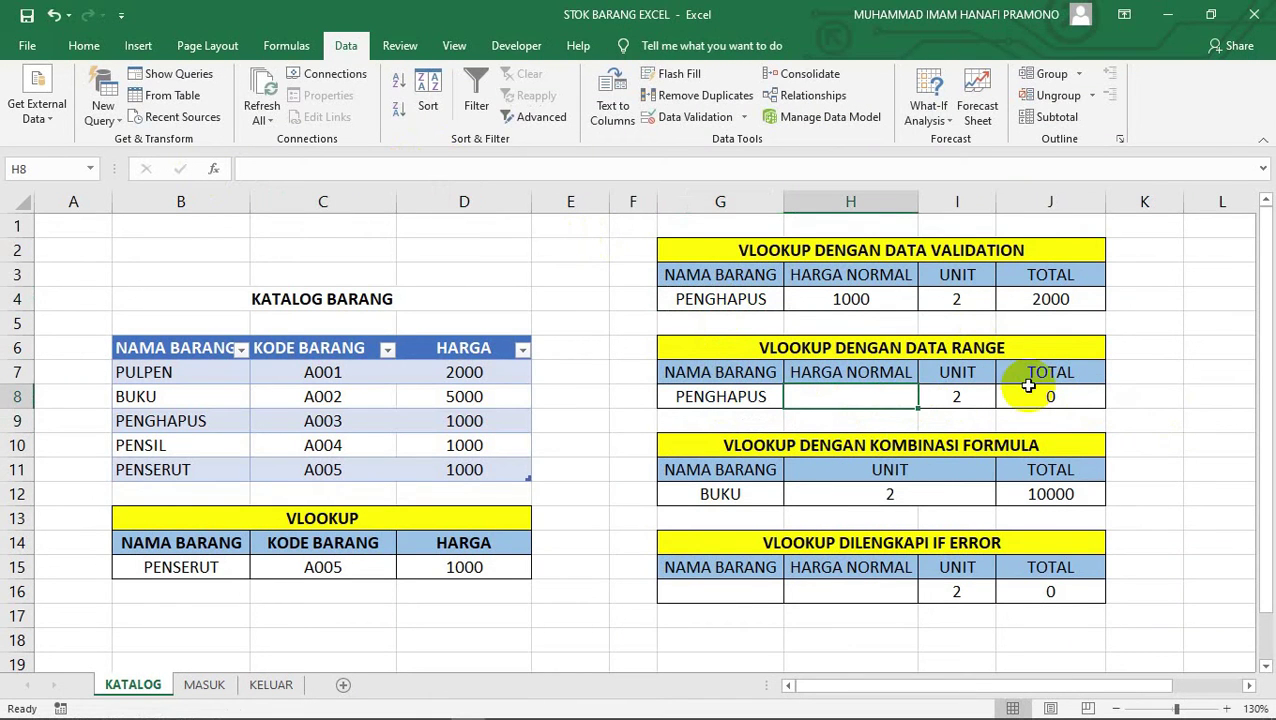
{"action": "type", "text": "="}
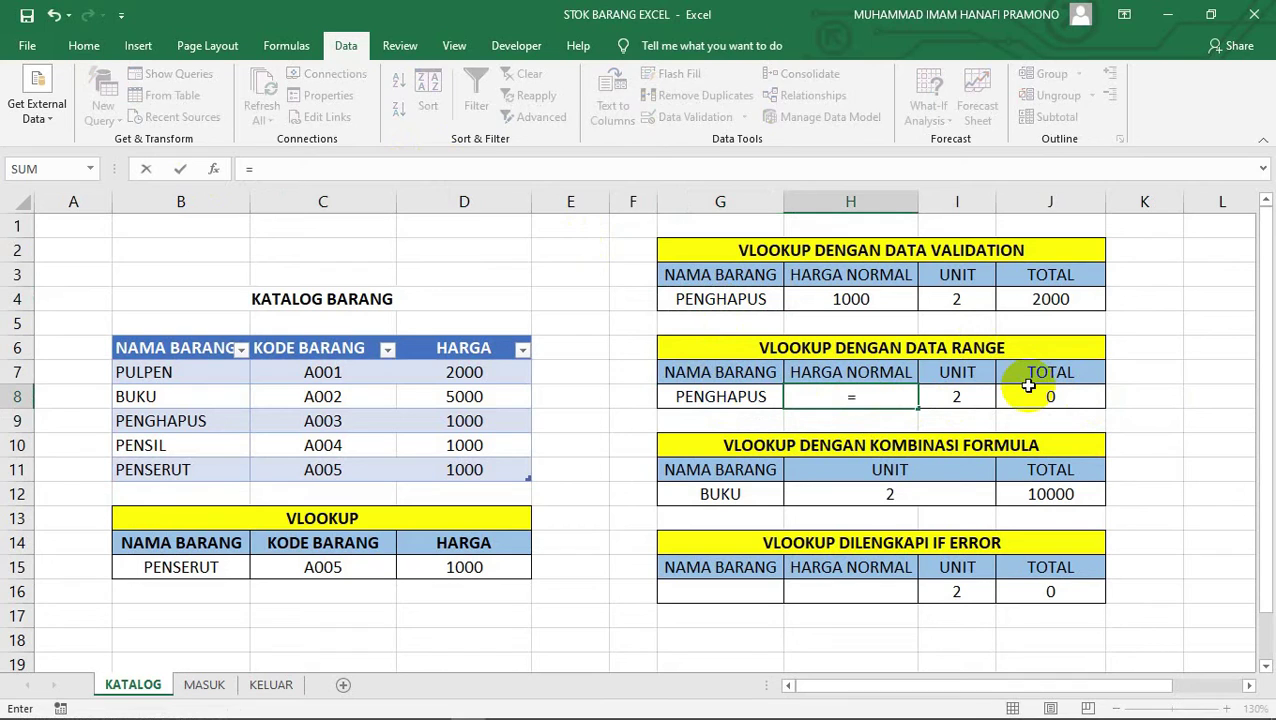
{"action": "key", "text": "Escape"}
{"action": "left_click", "coordinate": [1052, 420]}
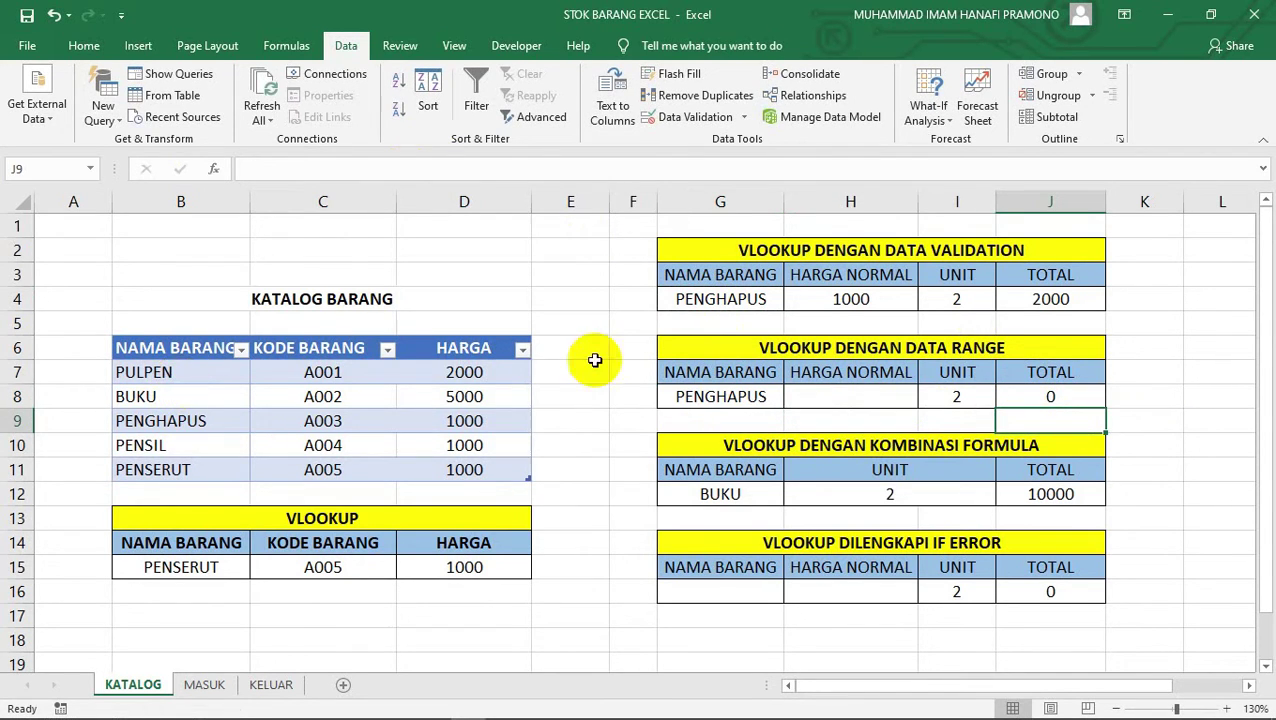
Name the catalog data range B7:D11 TABELBANTU and select the range by that name
{"action": "left_click", "coordinate": [166, 374]}
{"action": "left_click_drag", "start_coordinate": [166, 374], "coordinate": [469, 469]}
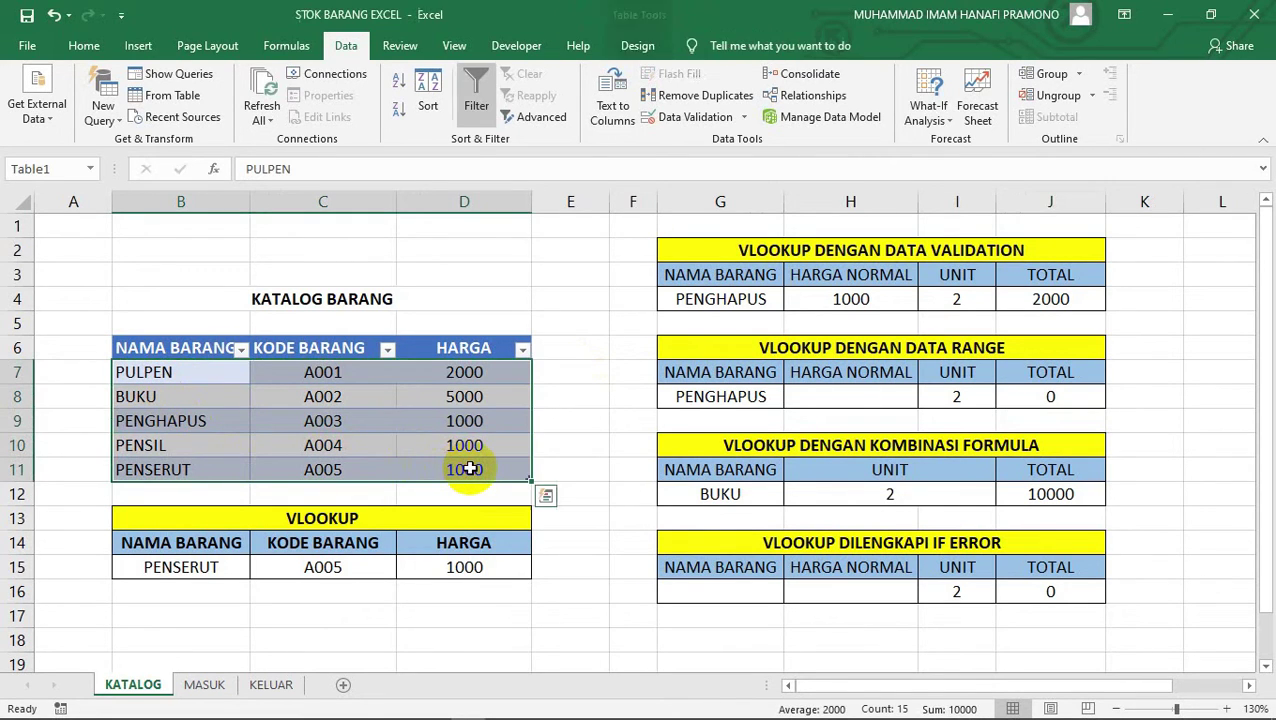
{"action": "left_click", "coordinate": [66, 169]}
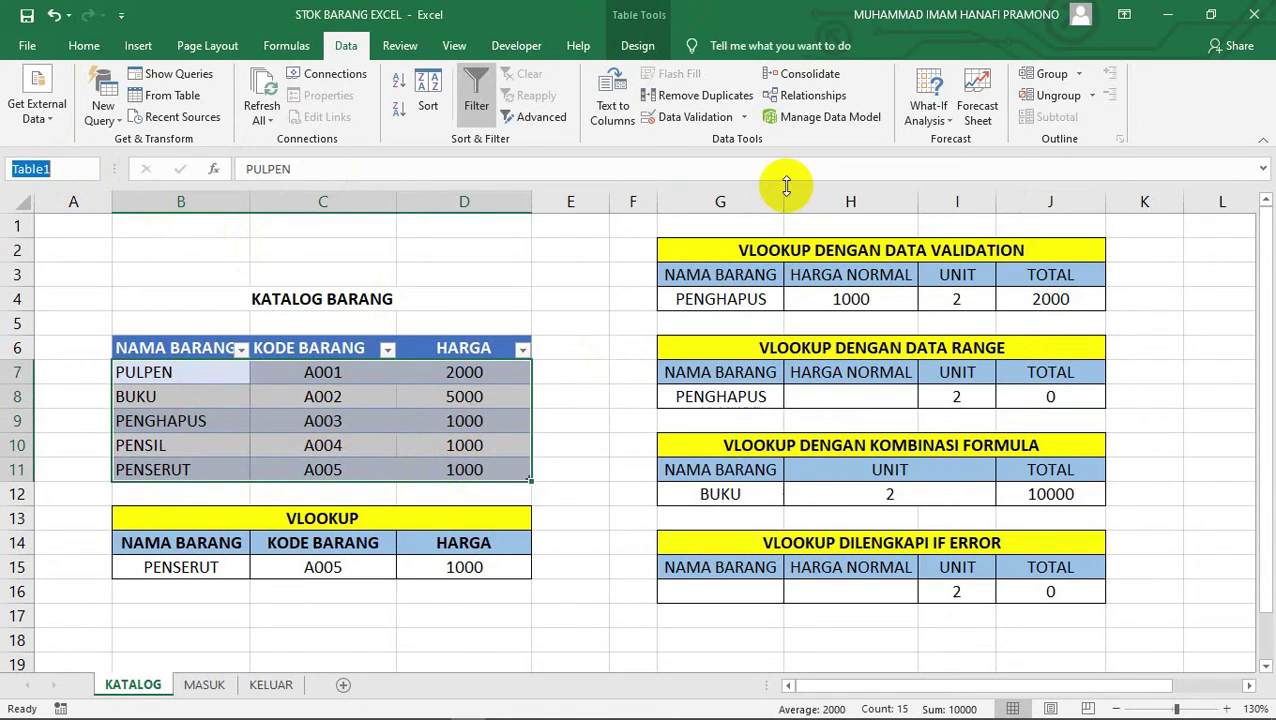
{"action": "type", "text": "TABELBARANG"}
{"action": "key", "text": "Return"}
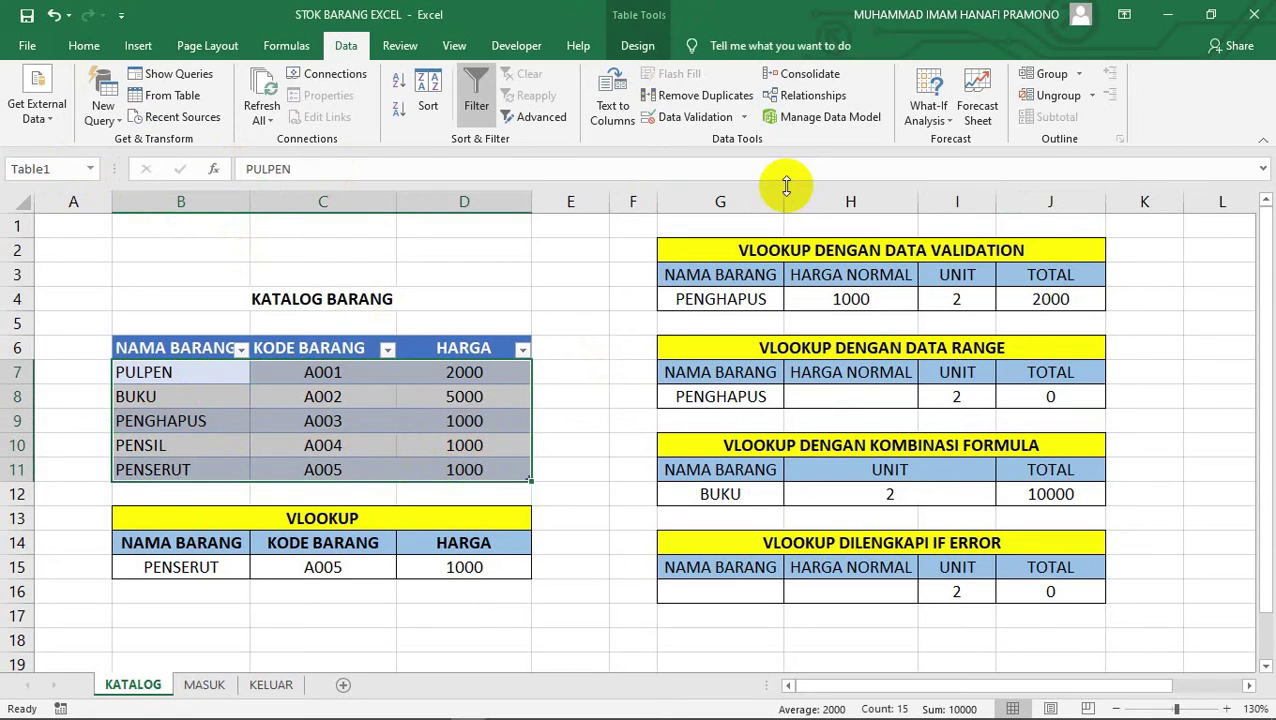
{"action": "left_click", "coordinate": [89, 170]}
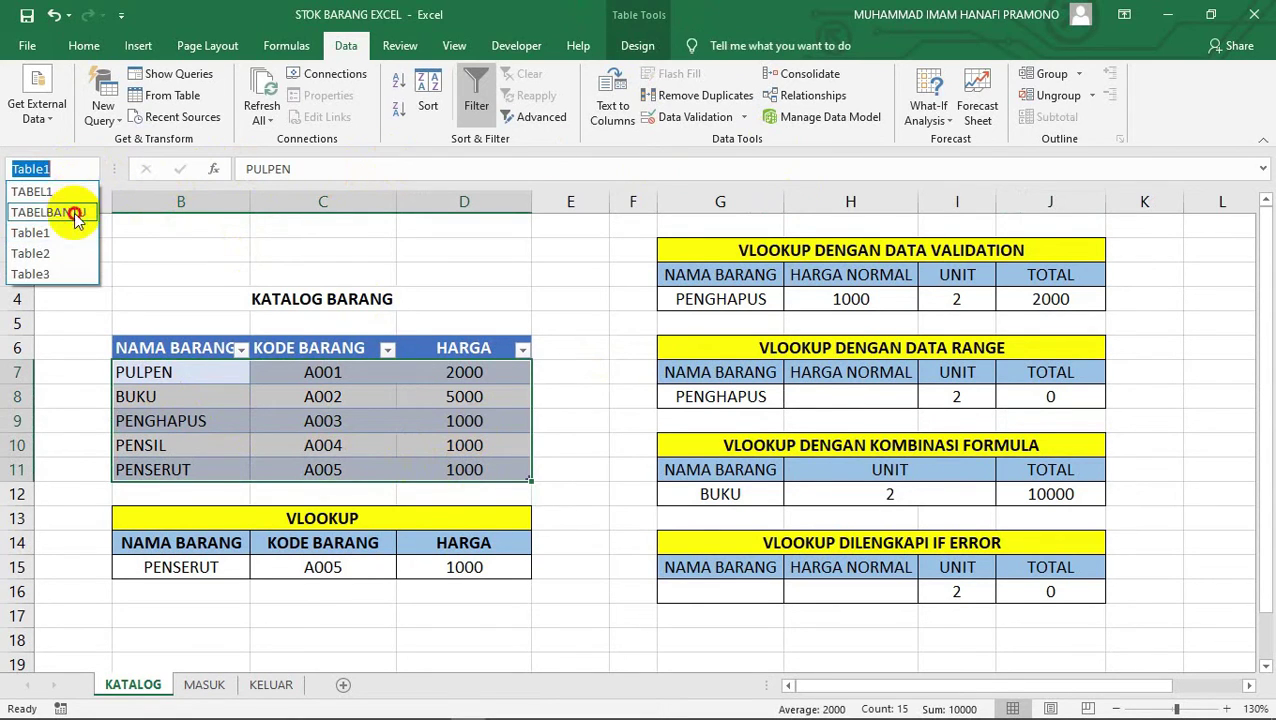
{"action": "left_click", "coordinate": [76, 213]}
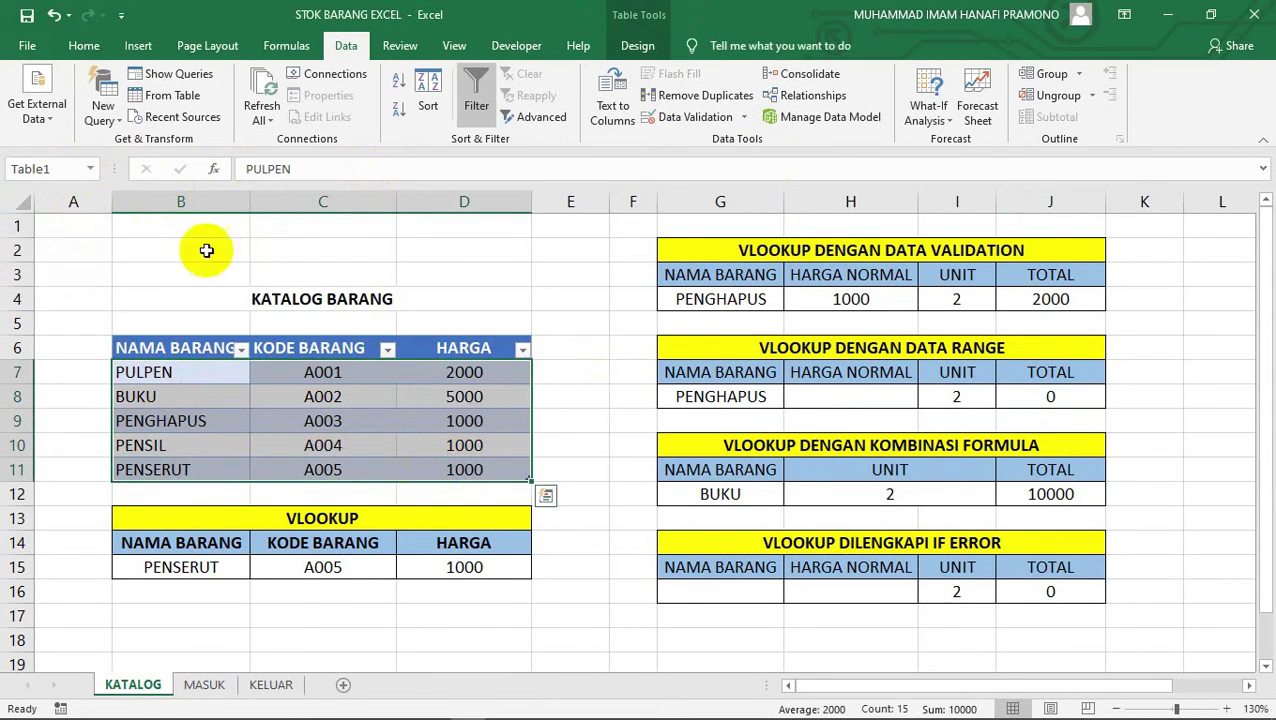
Enter the formula =VLOOKUP(G8;TABELBANTU;3;FALSE) in H8 to return the normal price from the named range
{"action": "left_click", "coordinate": [845, 398]}
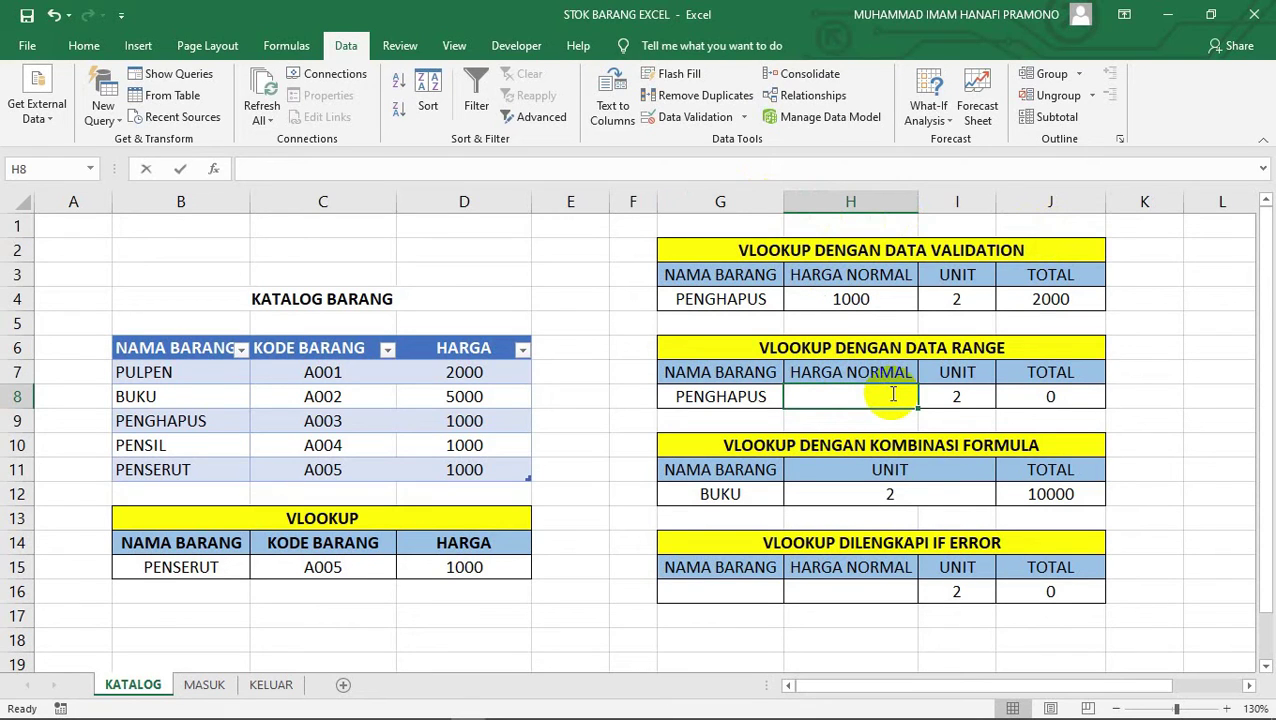
{"action": "type", "text": "=VLO"}
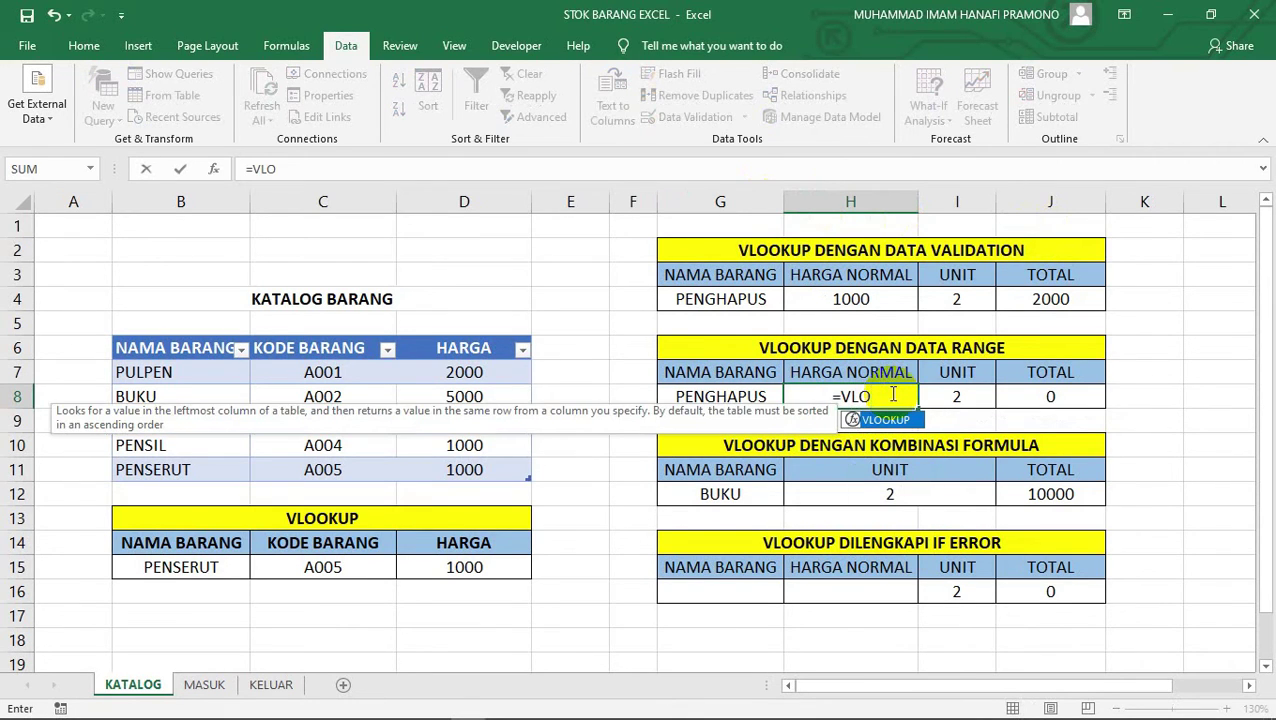
{"action": "type", "text": "OKUP("}
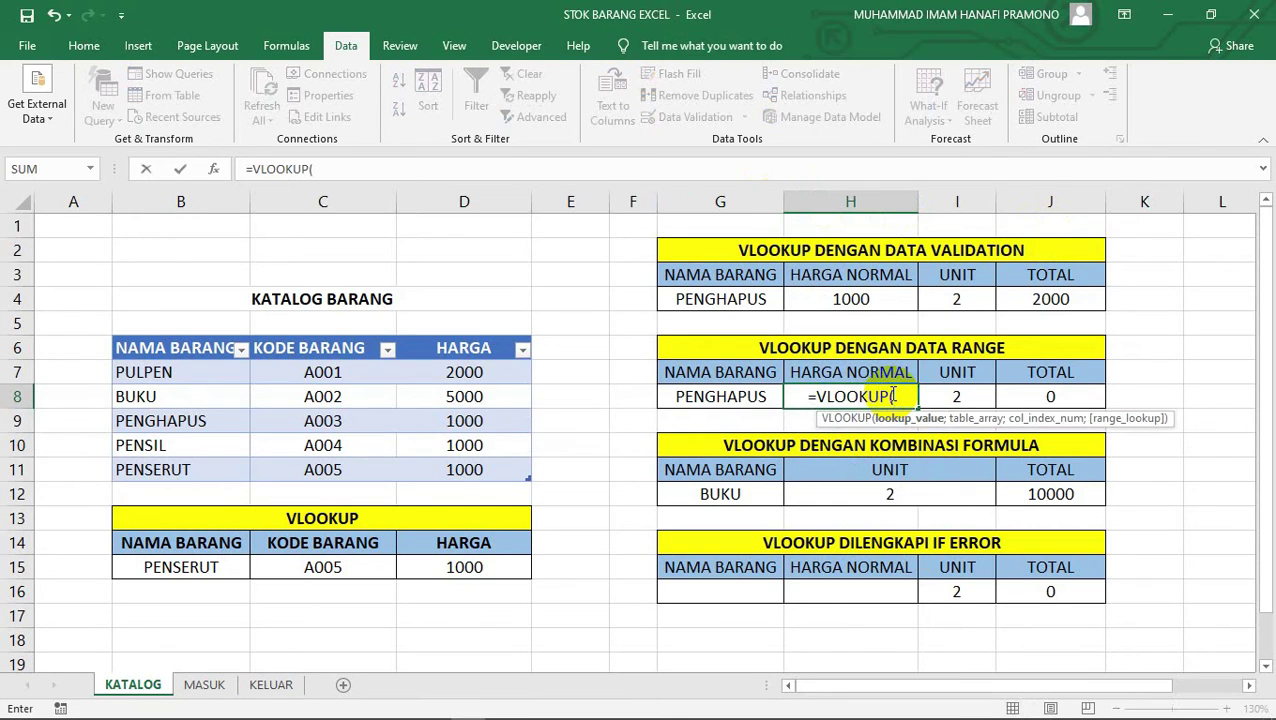
{"action": "left_click", "coordinate": [737, 394]}
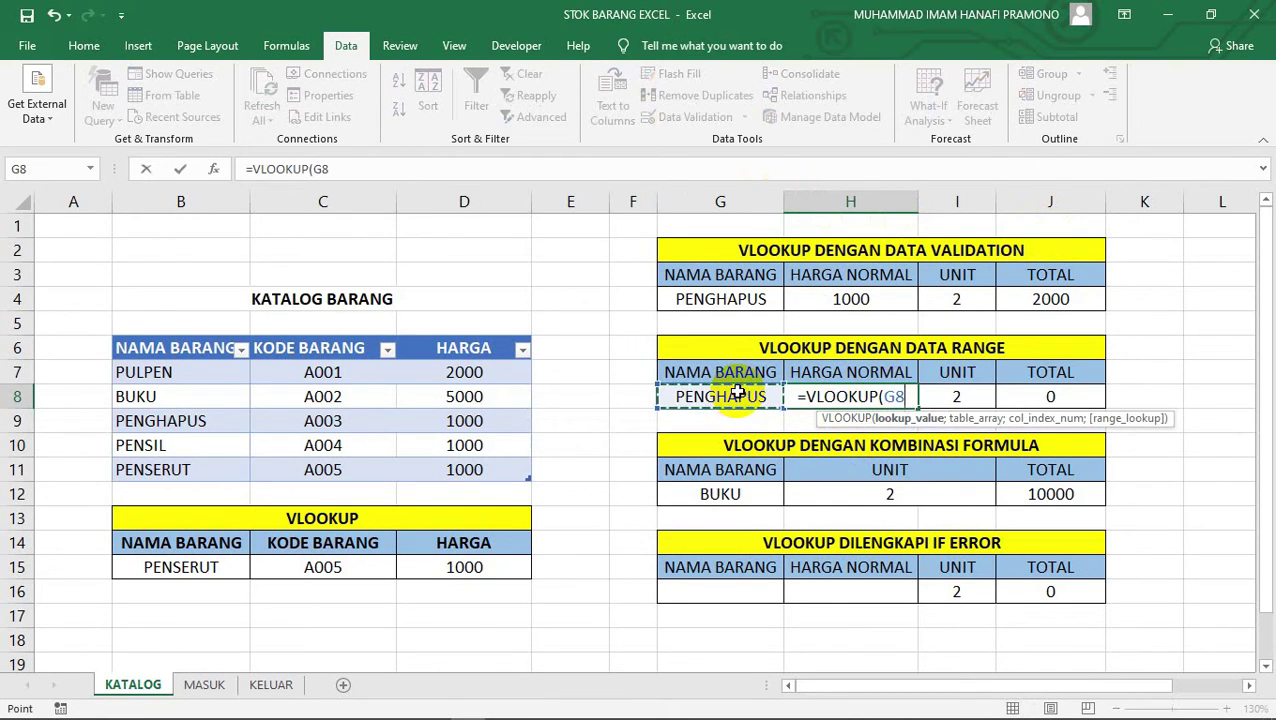
{"action": "type", "text": ";"}
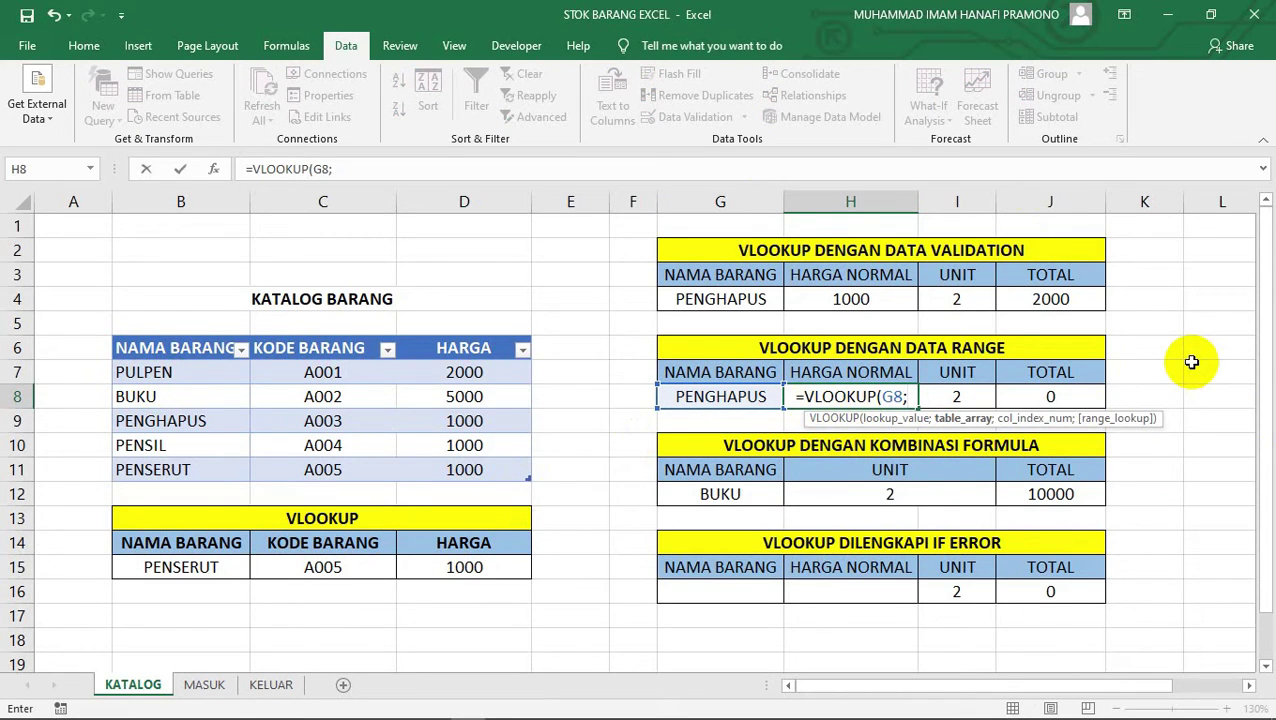
{"action": "type", "text": "TABEL"}
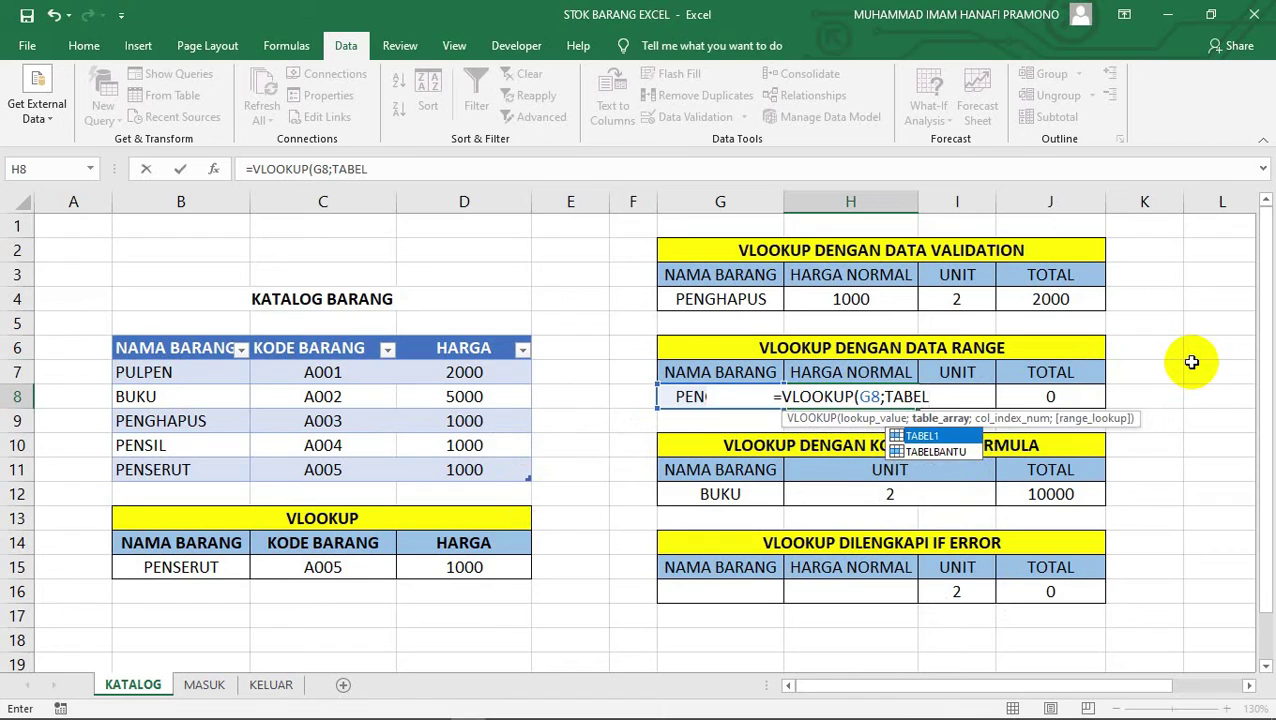
{"action": "type", "text": "BANTU"}
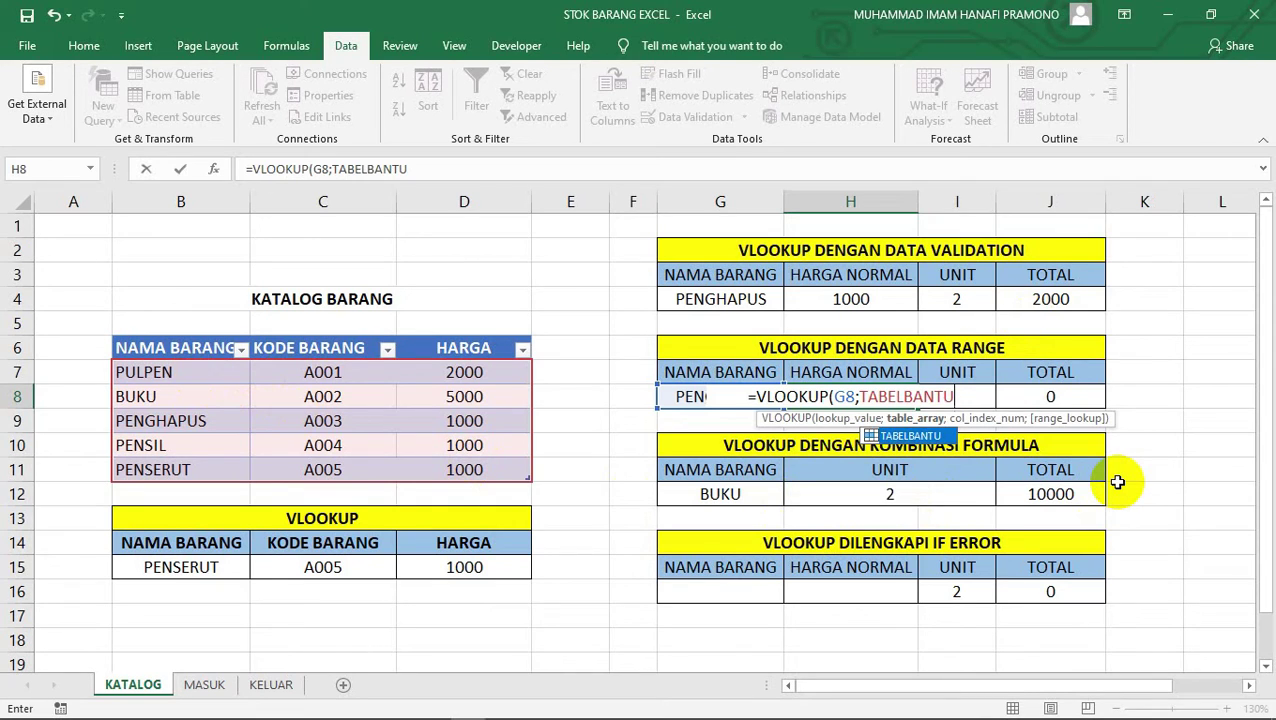
{"action": "type", "text": ";"}
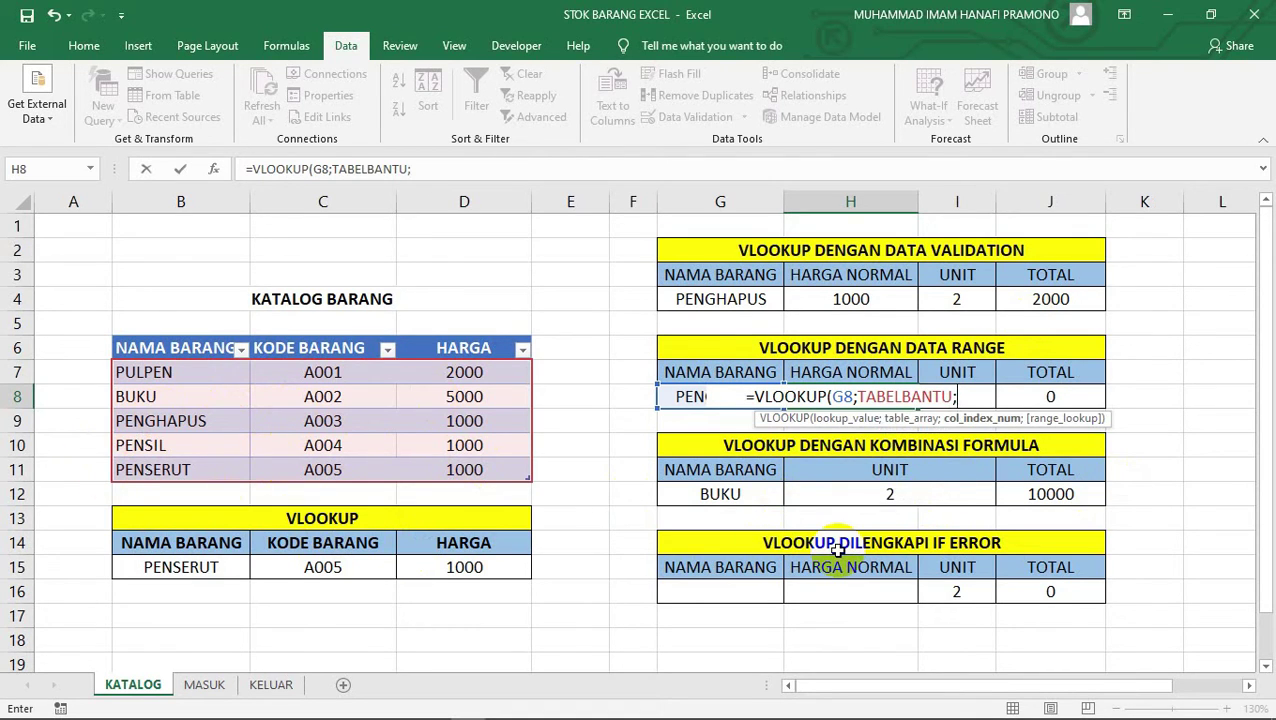
{"action": "type", "text": "3"}
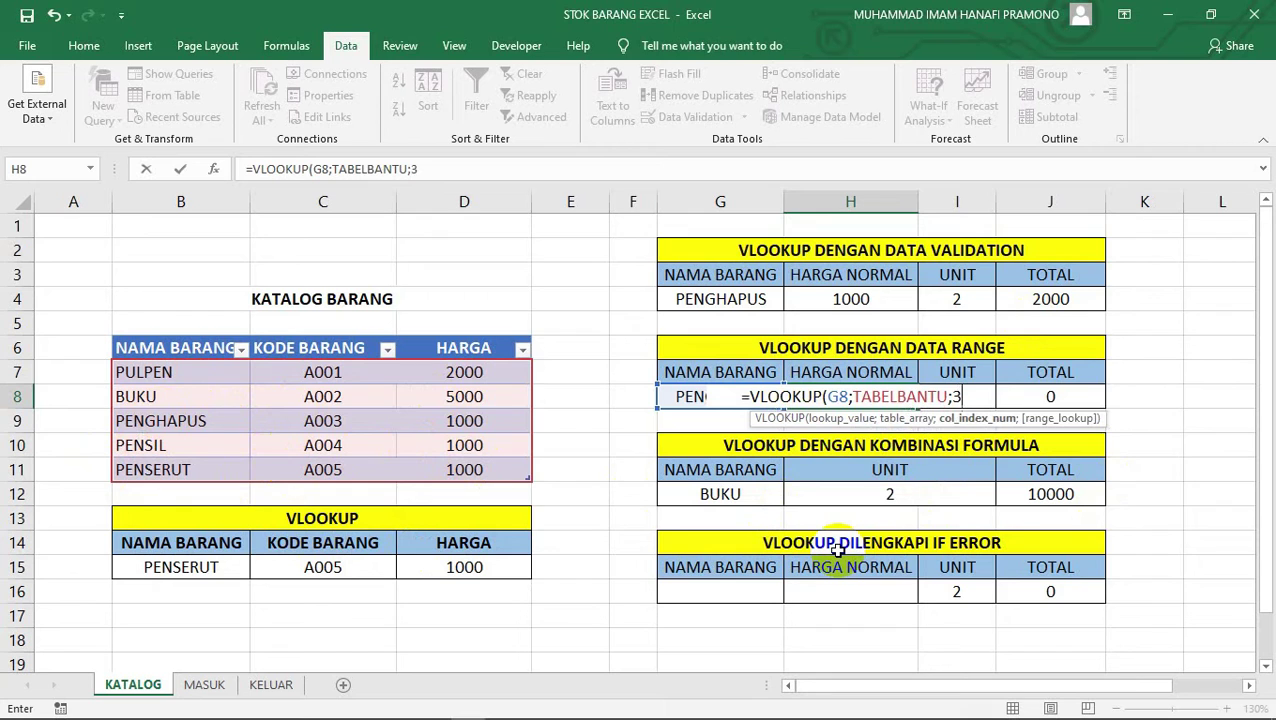
{"action": "type", "text": ";"}
{"action": "type", "text": "FALSE)"}
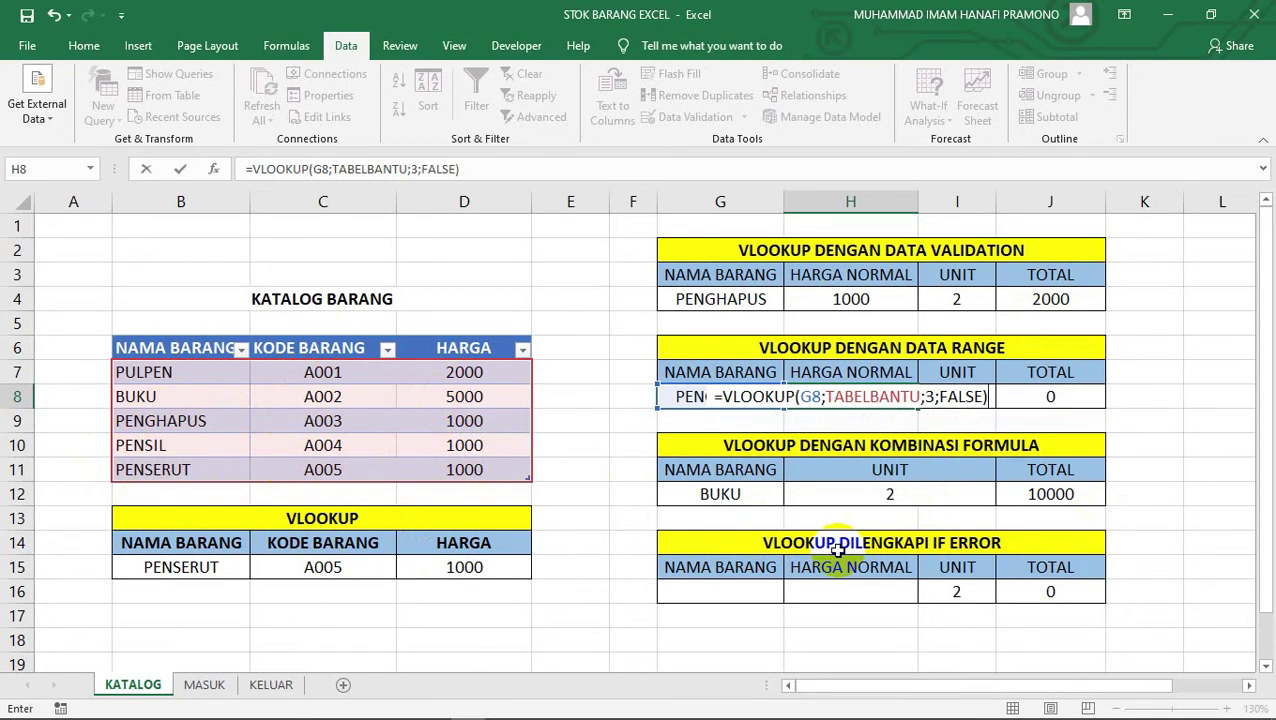
{"action": "key", "text": "Return"}
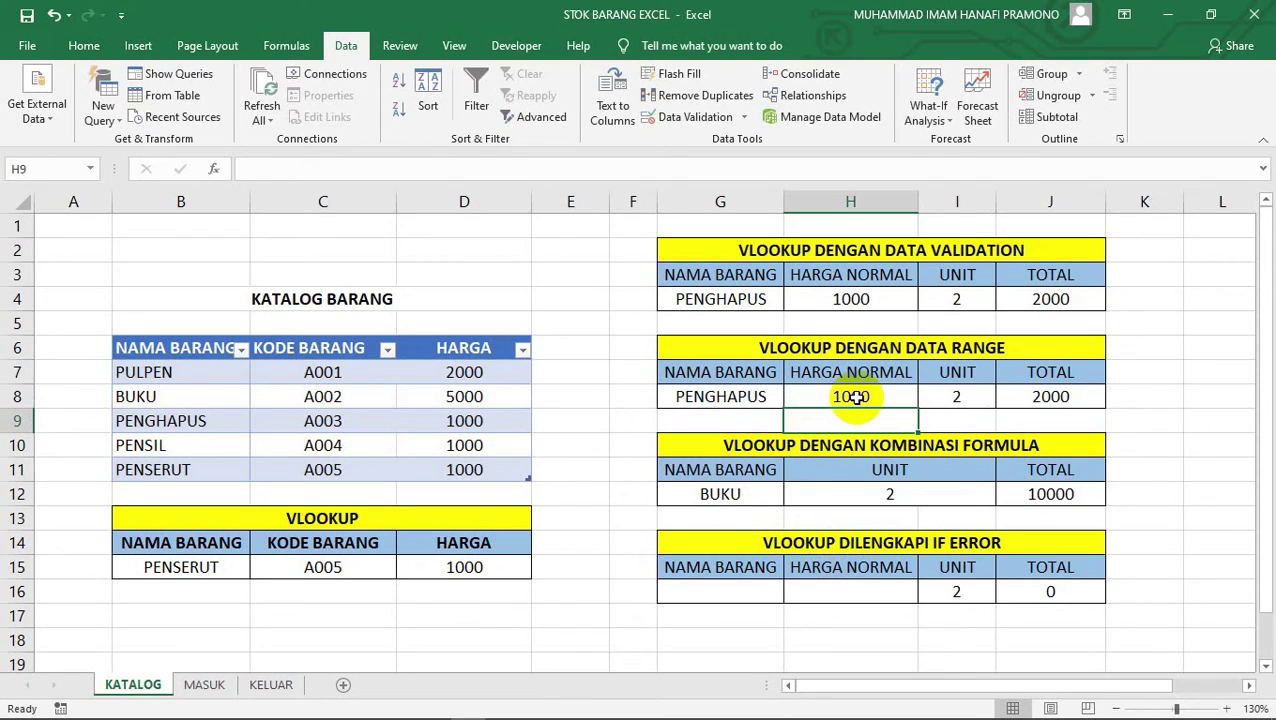
Test the lookup in H8 by choosing PENSIL, PENSERUT and finally BUKU from the validation list in G8
{"action": "left_click", "coordinate": [898, 398]}
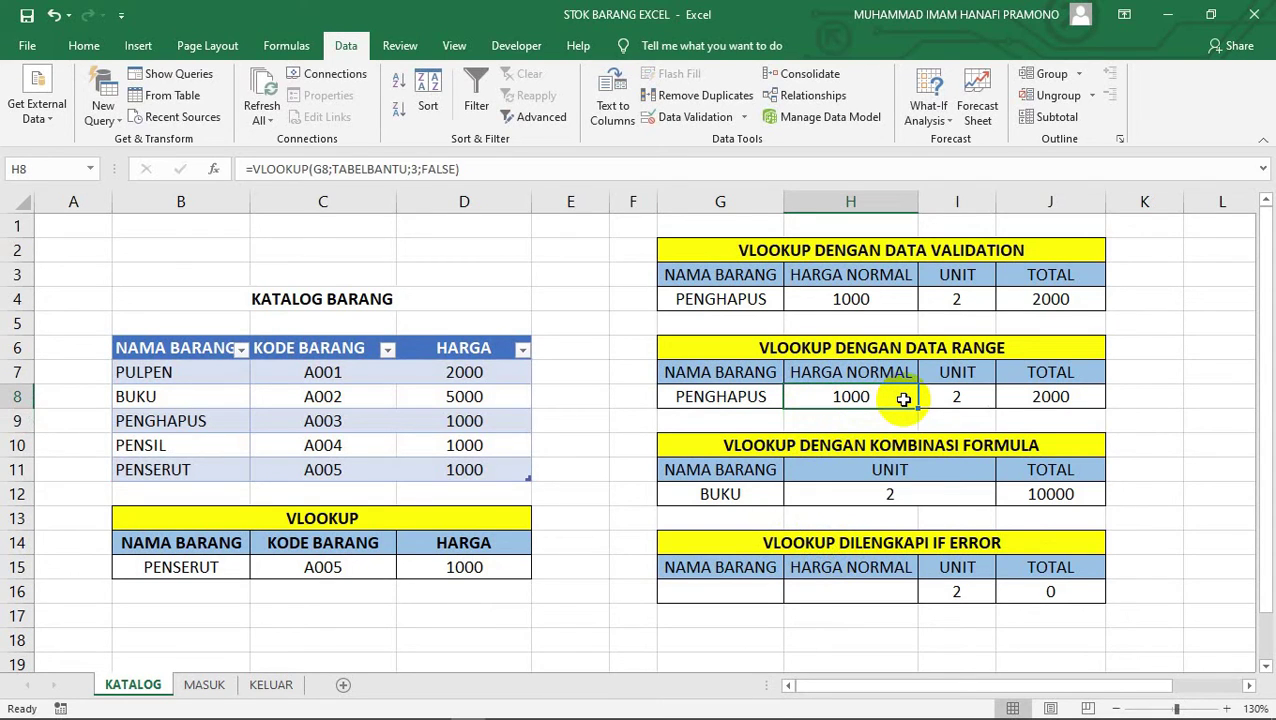
{"action": "left_click", "coordinate": [775, 398]}
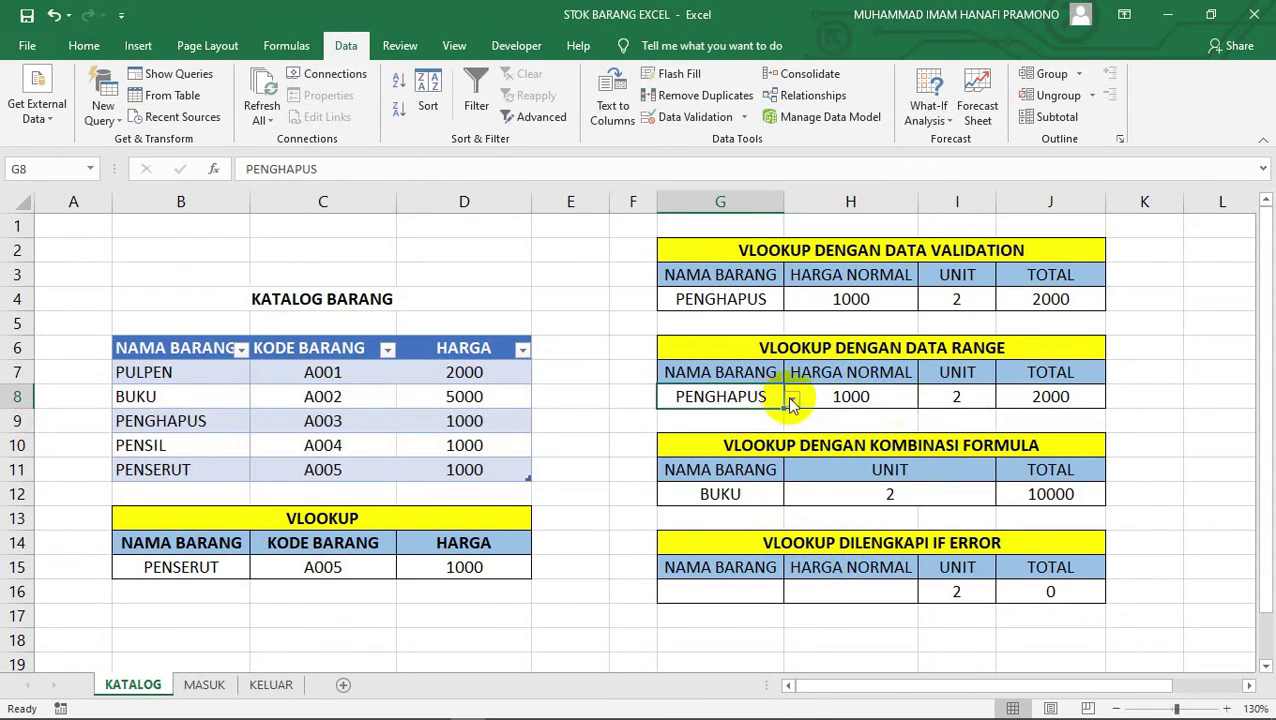
{"action": "left_click", "coordinate": [791, 398]}
{"action": "left_click", "coordinate": [771, 476]}
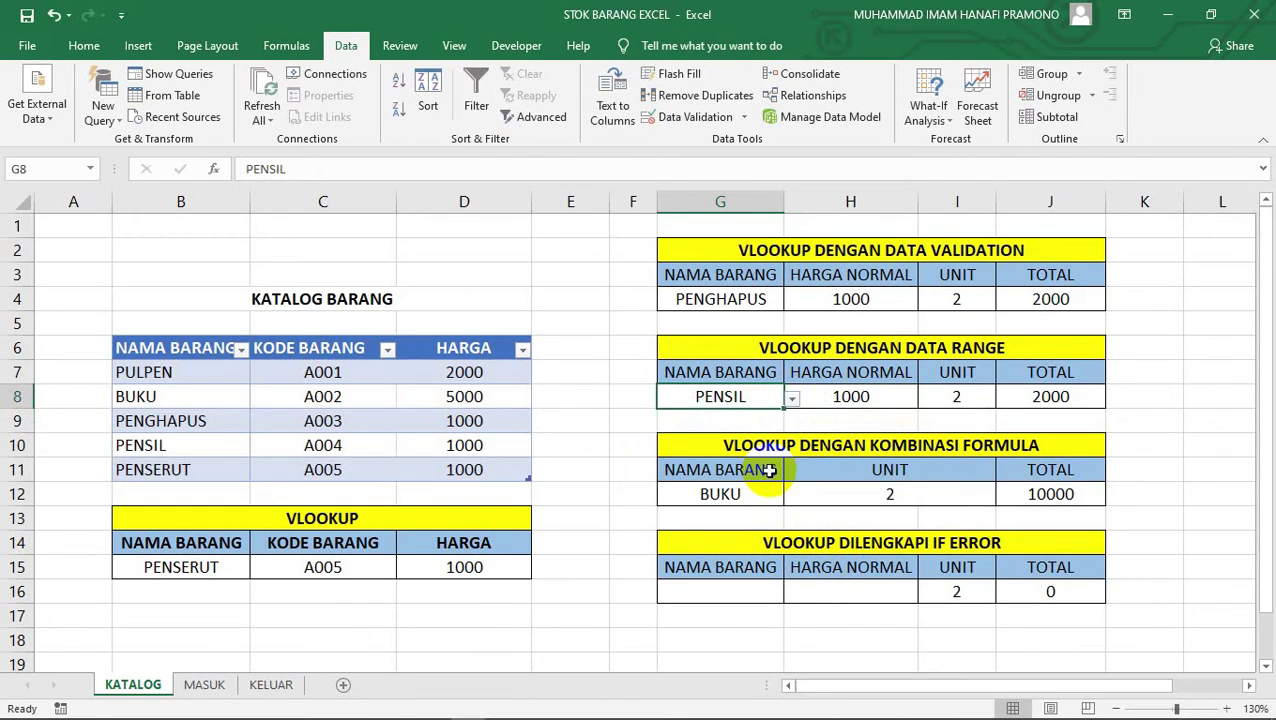
{"action": "left_click", "coordinate": [792, 399]}
{"action": "left_click", "coordinate": [768, 478]}
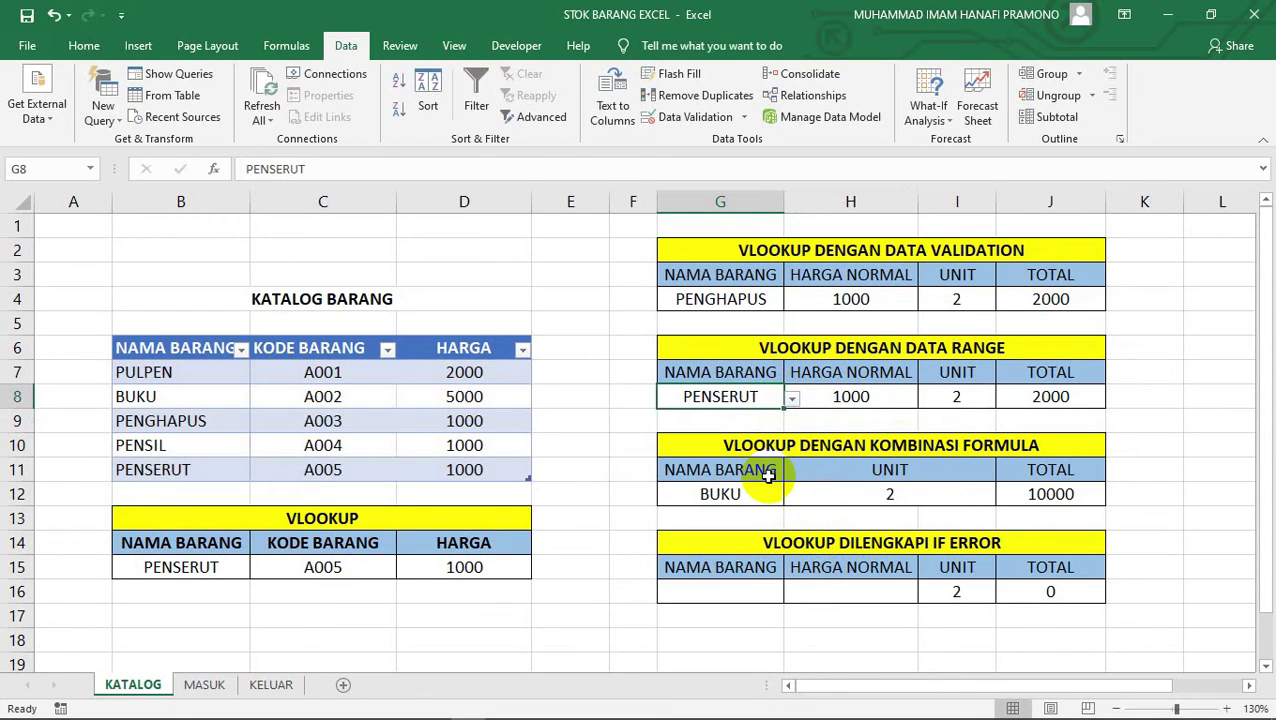
{"action": "left_click", "coordinate": [794, 397]}
{"action": "left_click", "coordinate": [743, 430]}
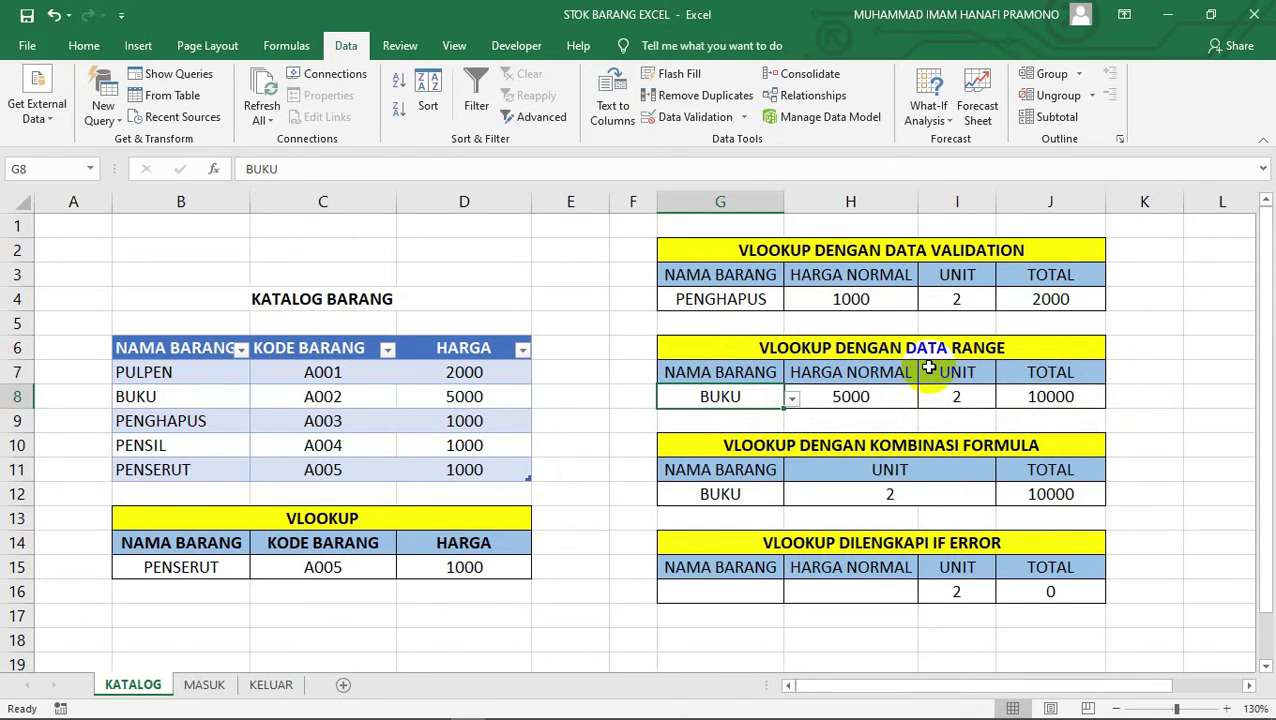
Clear the existing total formula from J12 in the VLOOKUP DENGAN KOMBINASI FORMULA table
{"action": "left_click", "coordinate": [810, 497]}
{"action": "left_click", "coordinate": [1057, 497]}
{"action": "left_click_drag", "start_coordinate": [500, 167], "coordinate": [140, 176]}
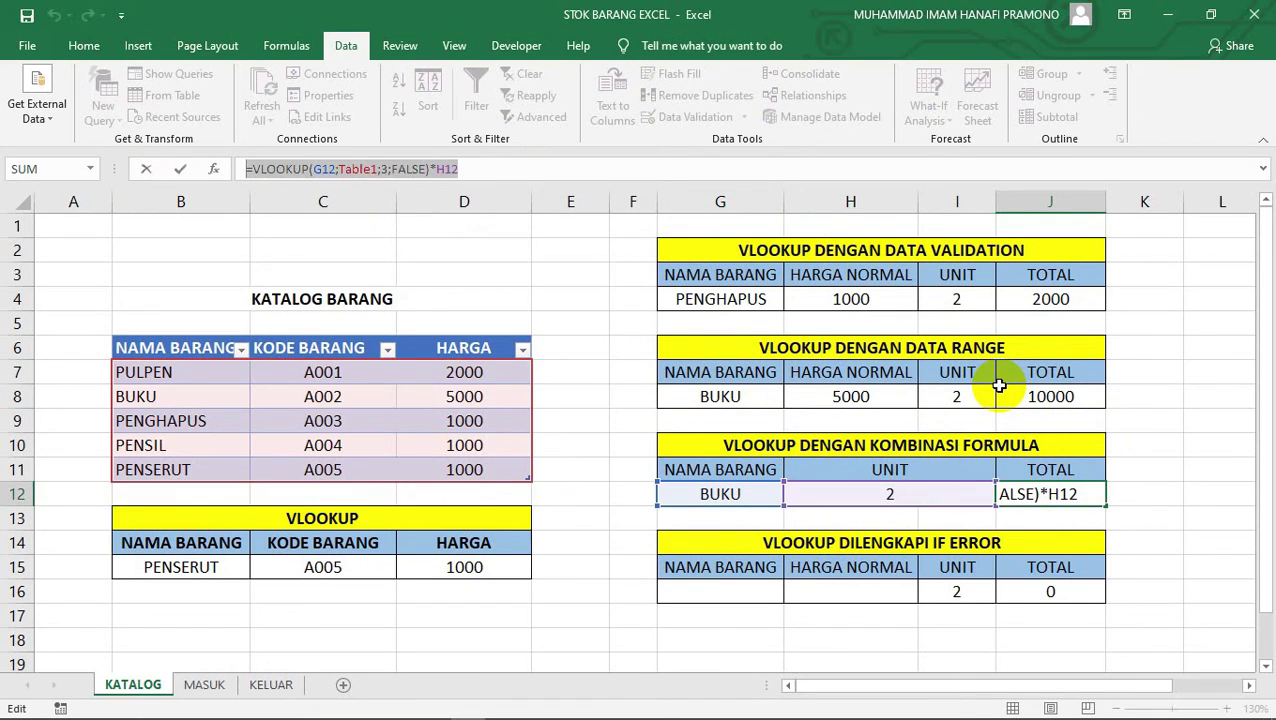
{"action": "key", "text": "BackSpace"}
{"action": "left_click", "coordinate": [1243, 470]}
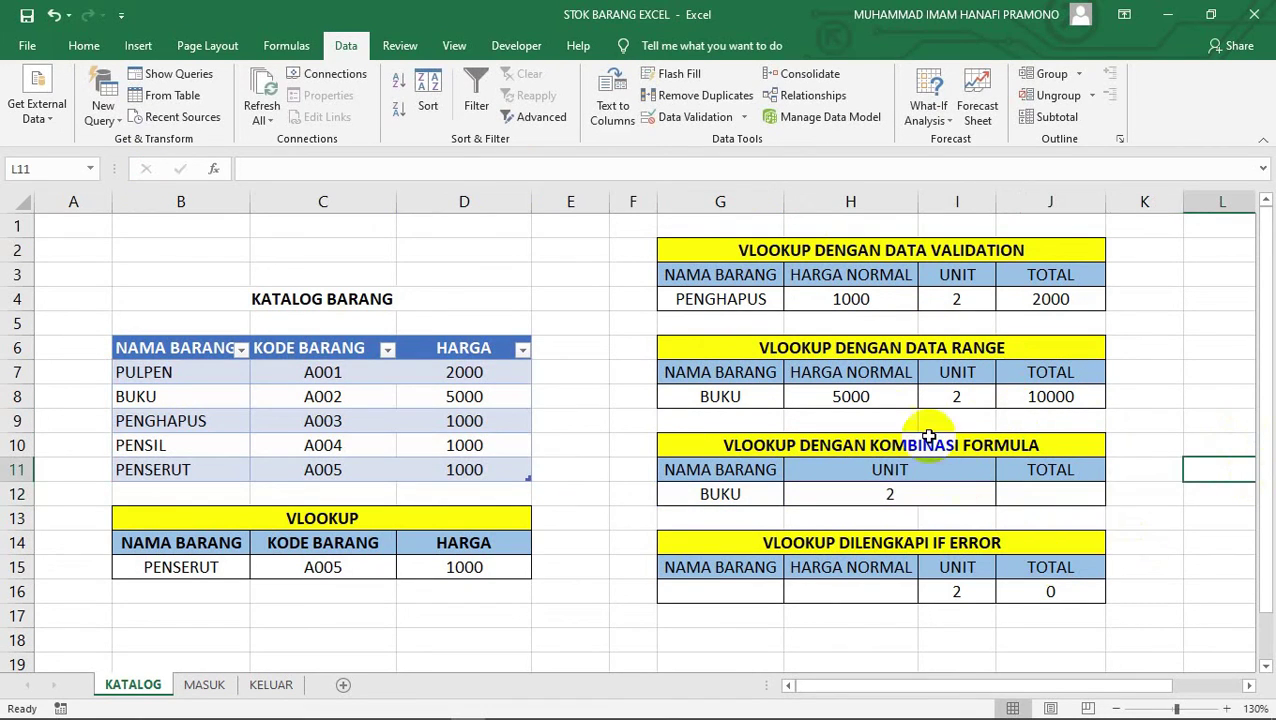
Clear the unit quantity in H12 and the item name in G12 of the VLOOKUP DENGAN KOMBINASI FORMULA table
{"action": "left_click", "coordinate": [1077, 488]}
{"action": "left_click", "coordinate": [761, 495]}
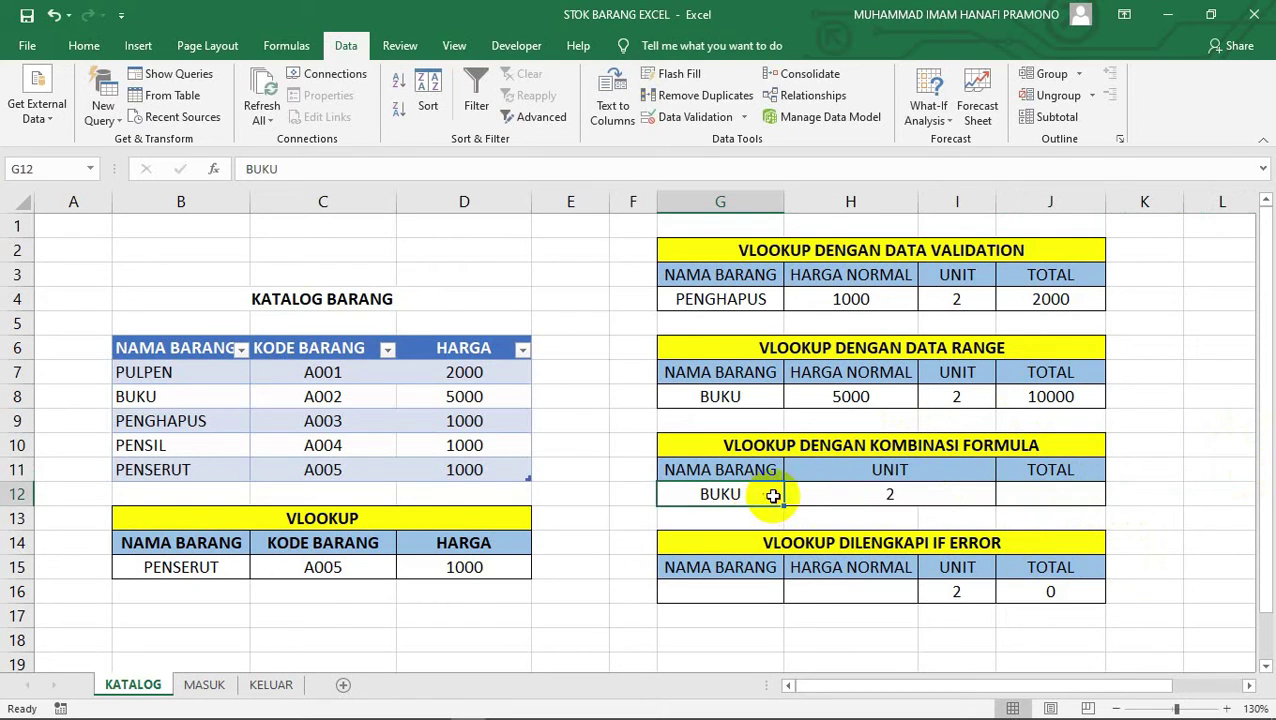
{"action": "left_click", "coordinate": [913, 501]}
{"action": "key", "text": "Delete"}
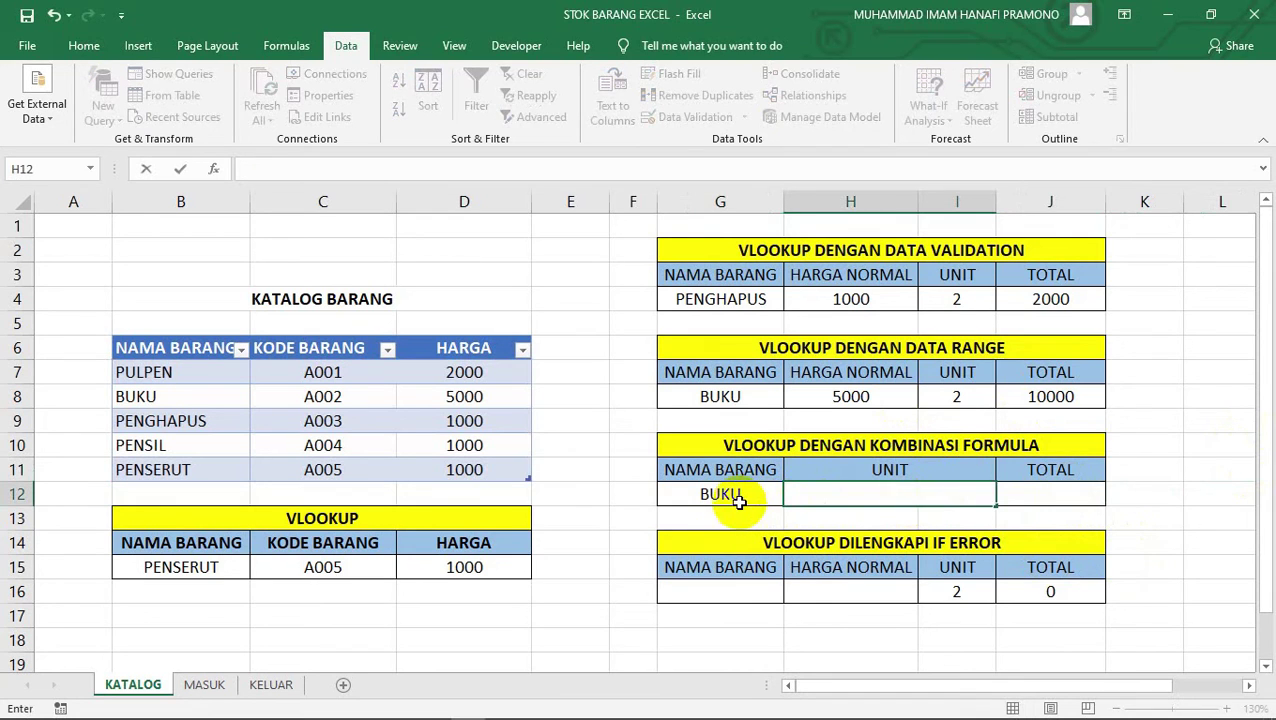
{"action": "left_click", "coordinate": [738, 495]}
{"action": "key", "text": "BackSpace"}
{"action": "left_click", "coordinate": [1132, 470]}
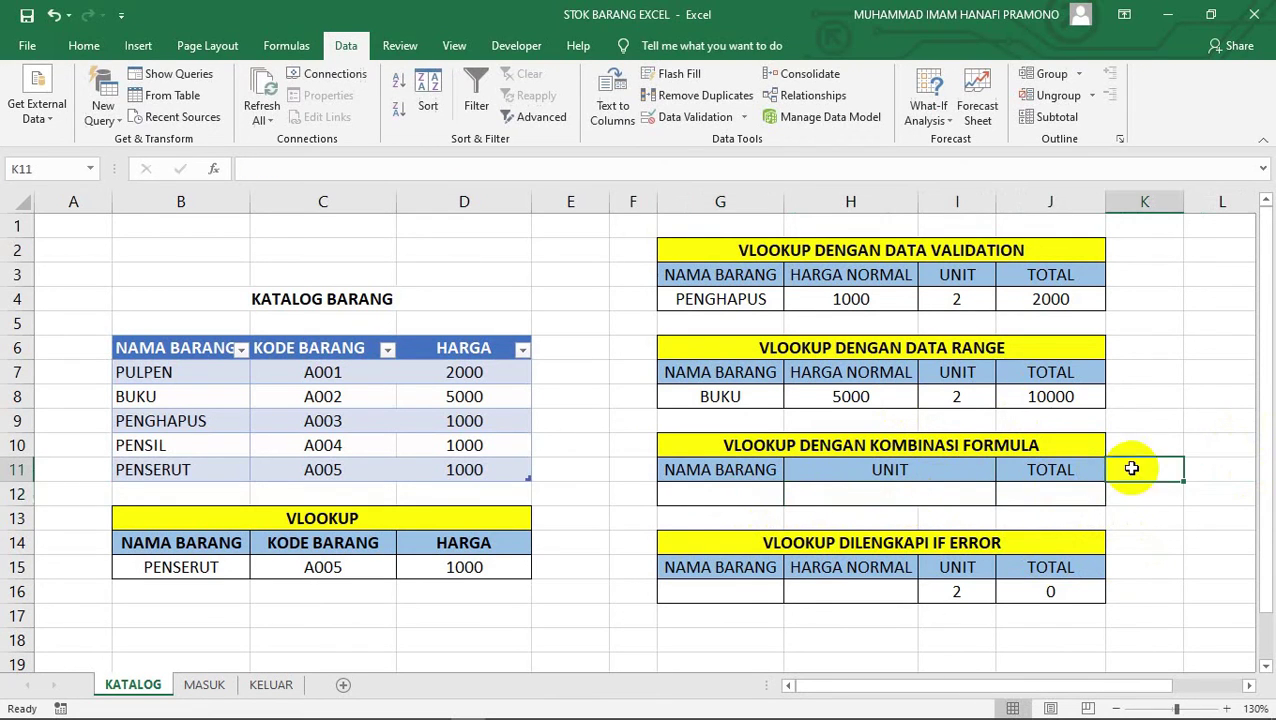
Copy the item name cell G4 with its validation list into G12 of the VLOOKUP DENGAN KOMBINASI FORMULA table
{"action": "left_click", "coordinate": [765, 497]}
{"action": "left_click", "coordinate": [727, 302]}
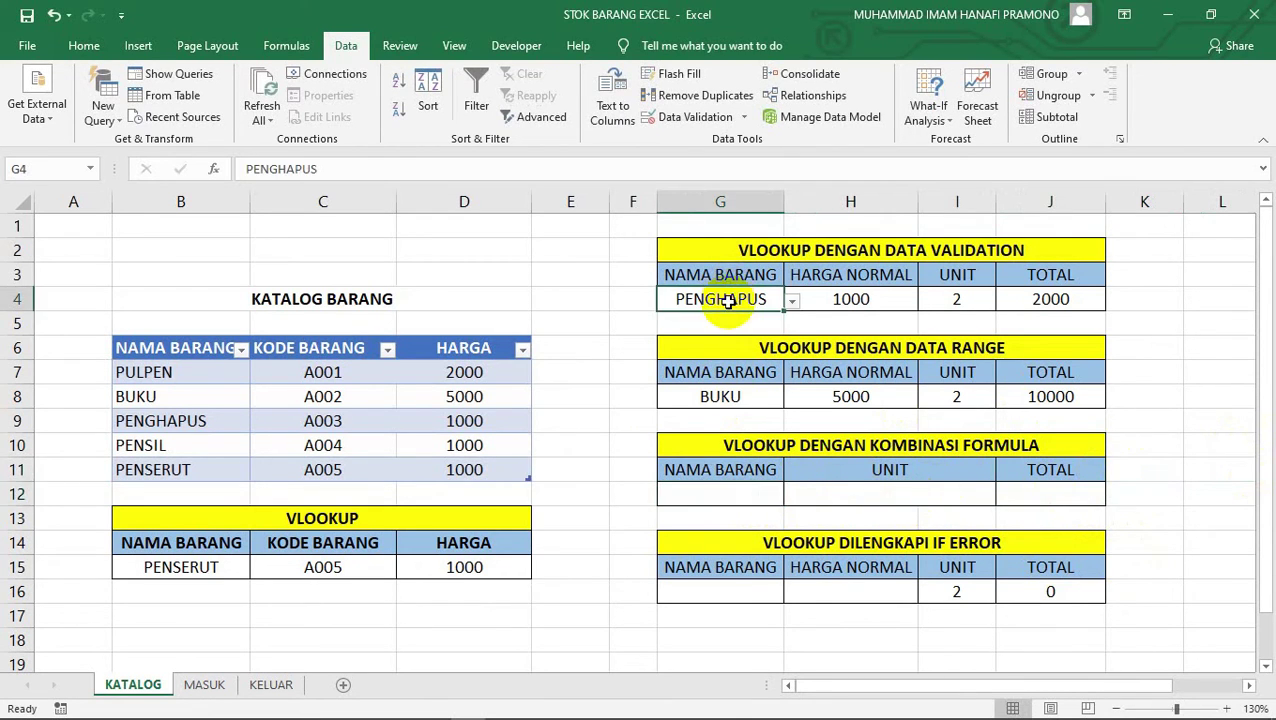
{"action": "key", "text": "ctrl+c"}
{"action": "left_click", "coordinate": [746, 497]}
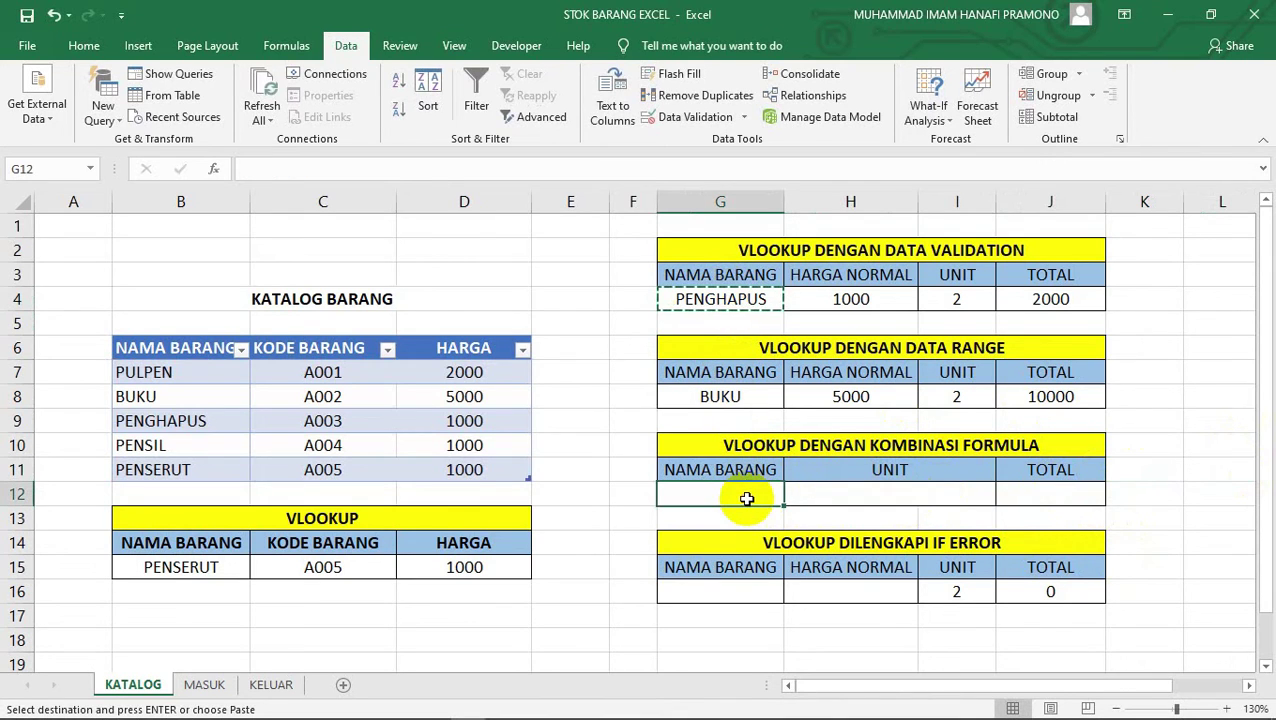
{"action": "key", "text": "ctrl+v"}
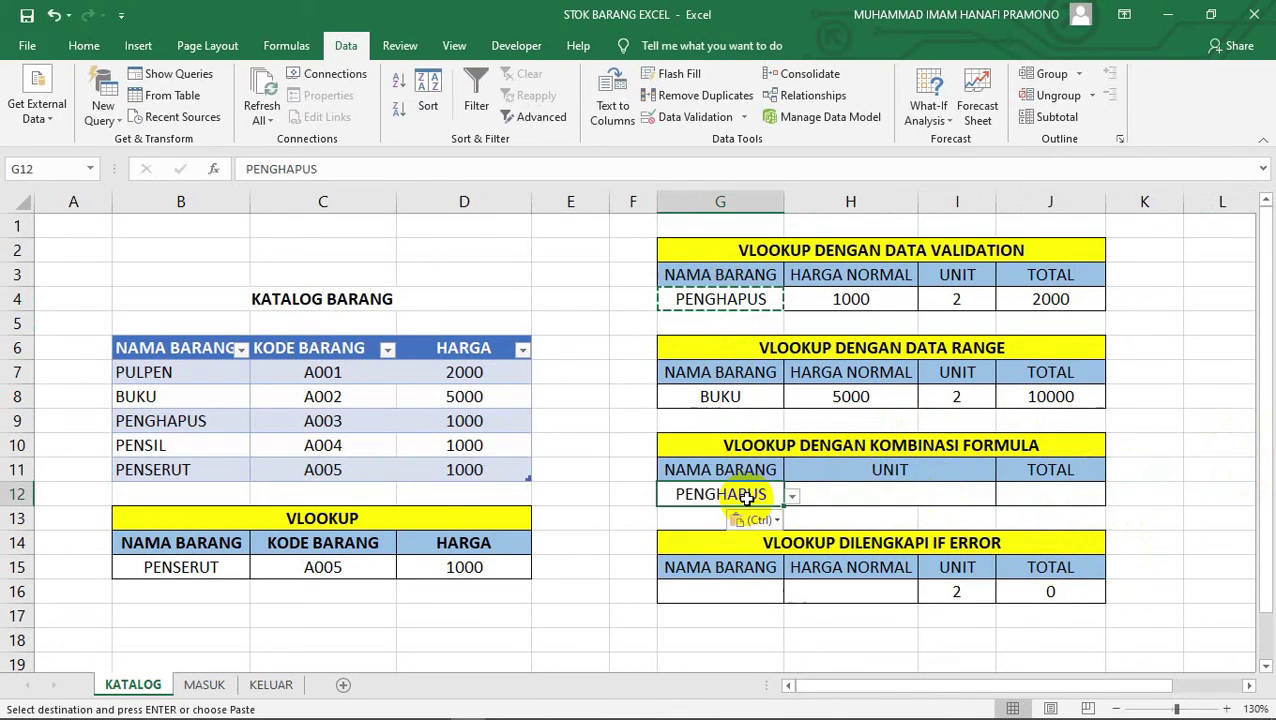
Begin a VLOOKUP formula in the total cell J12, using the item name in G12 as the lookup value
{"action": "left_click", "coordinate": [1089, 494]}
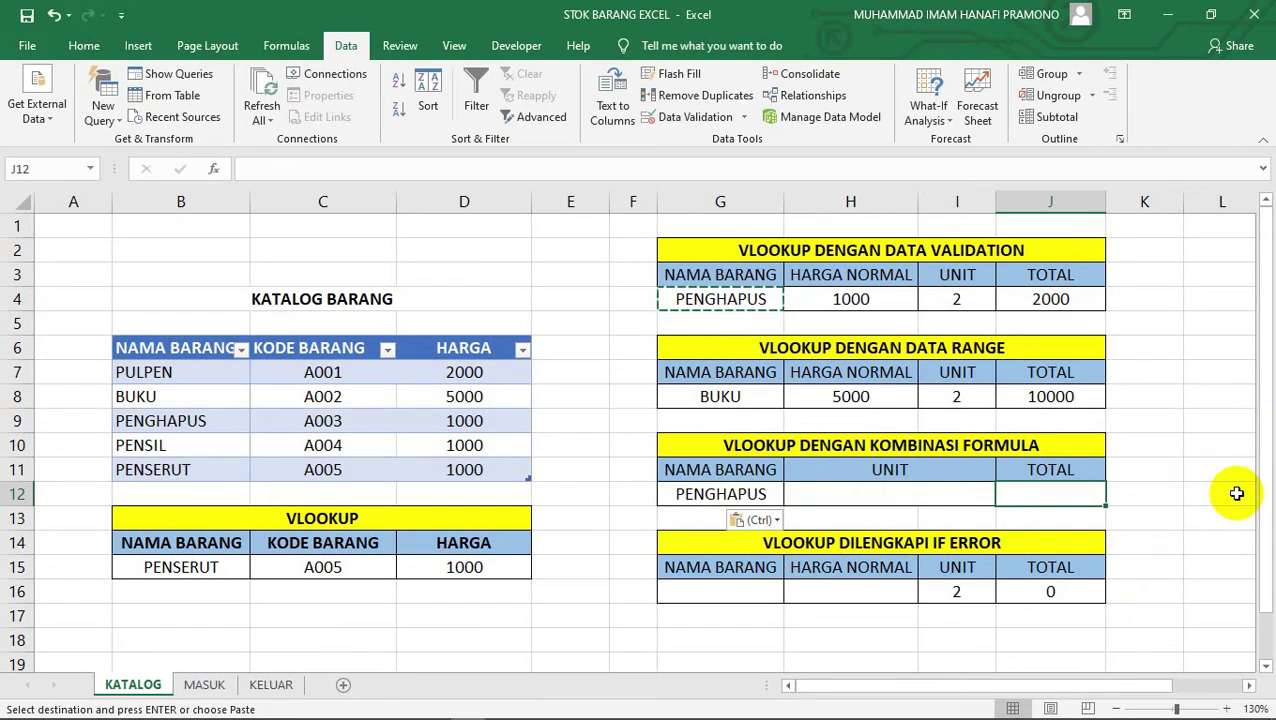
{"action": "type", "text": "="}
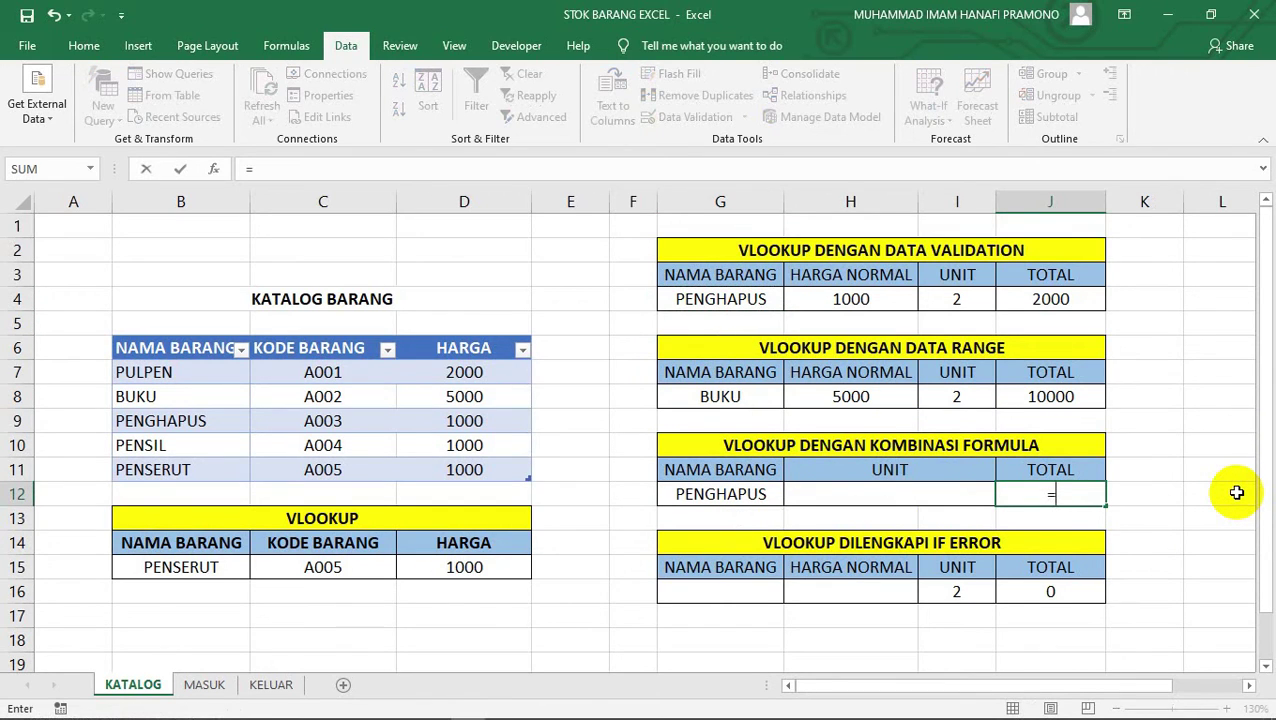
{"action": "type", "text": "VLOOKUP"}
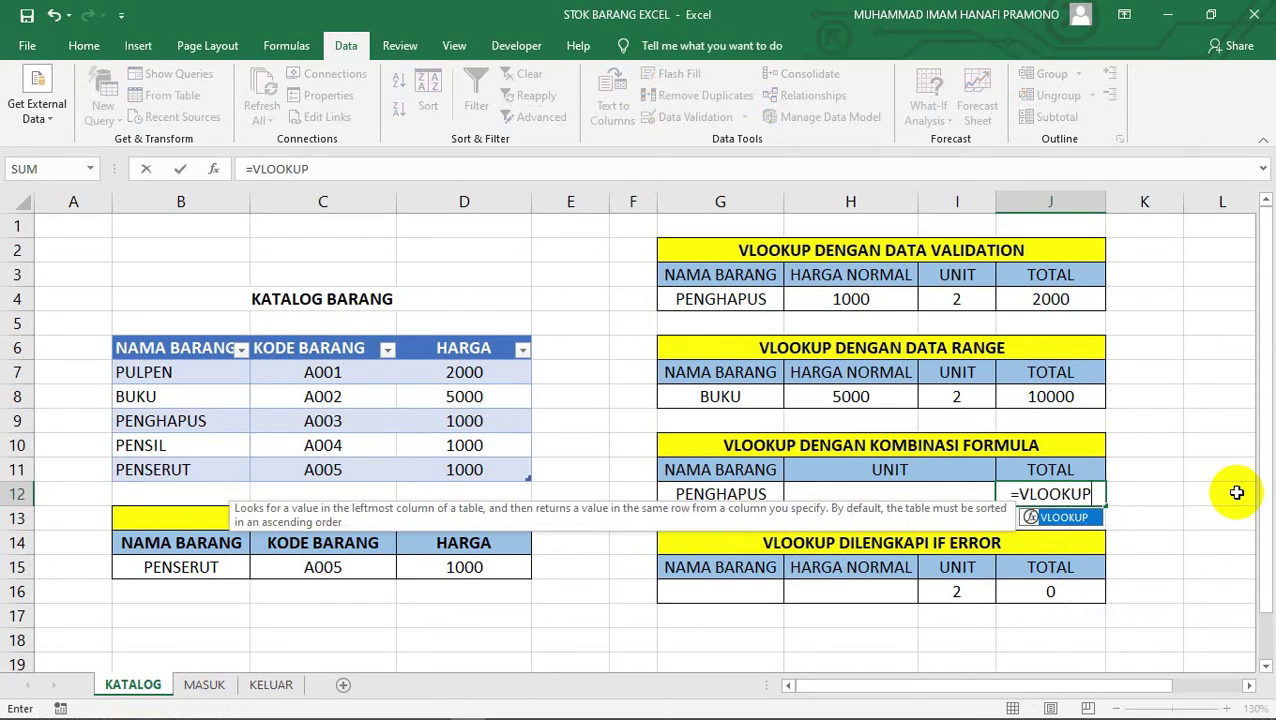
{"action": "type", "text": "("}
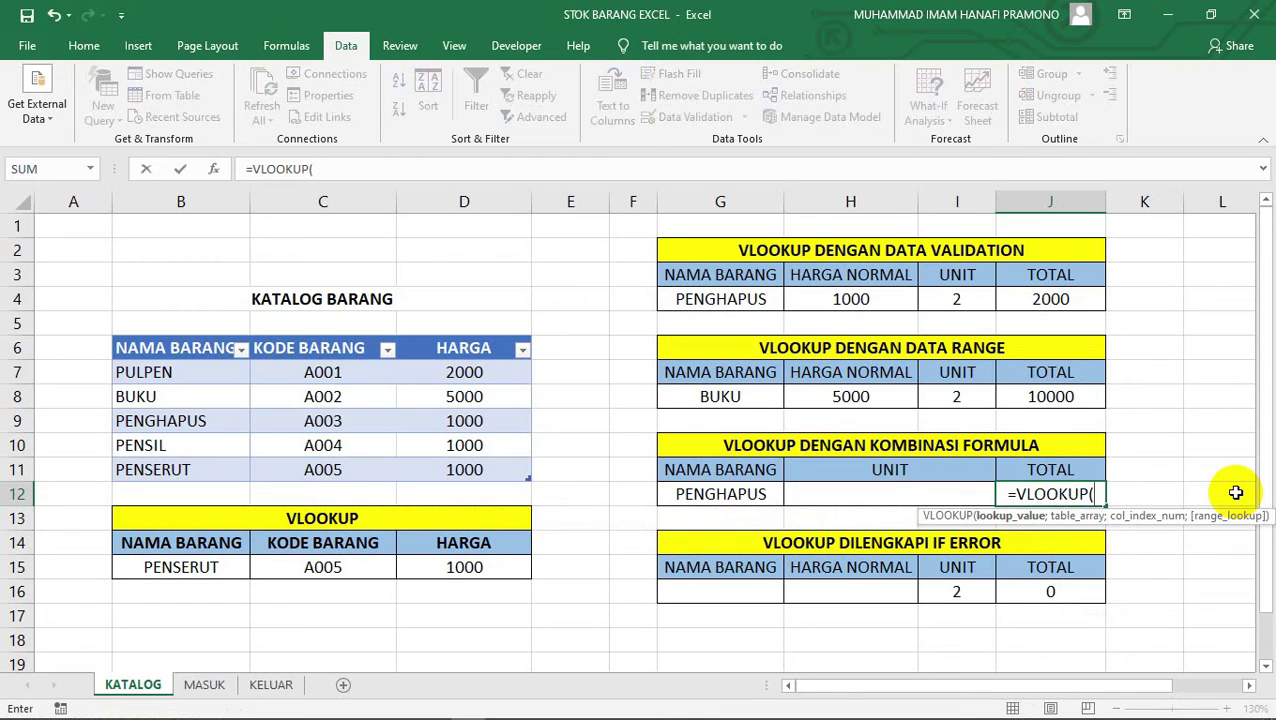
{"action": "left_click", "coordinate": [752, 502]}
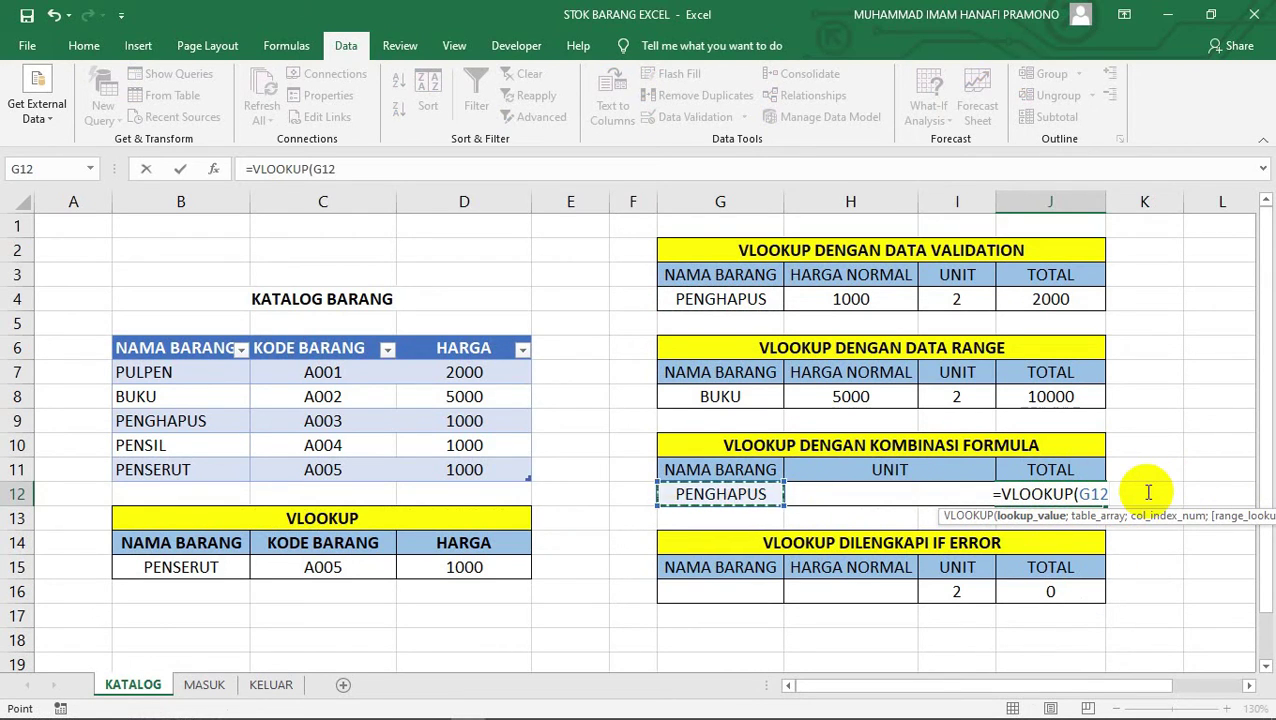
{"action": "type", "text": ";"}
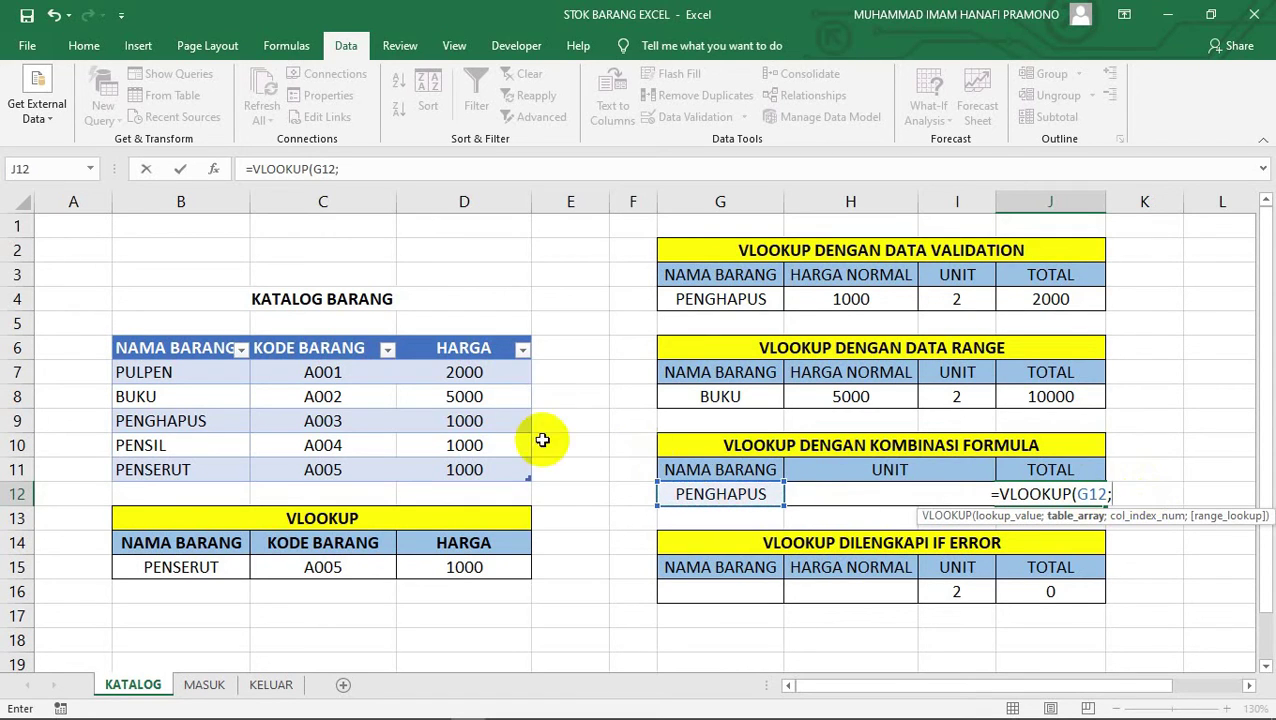
Use the named range TABELBANTU as the table array of the VLOOKUP in J12
{"action": "type", "text": "TBEL"}
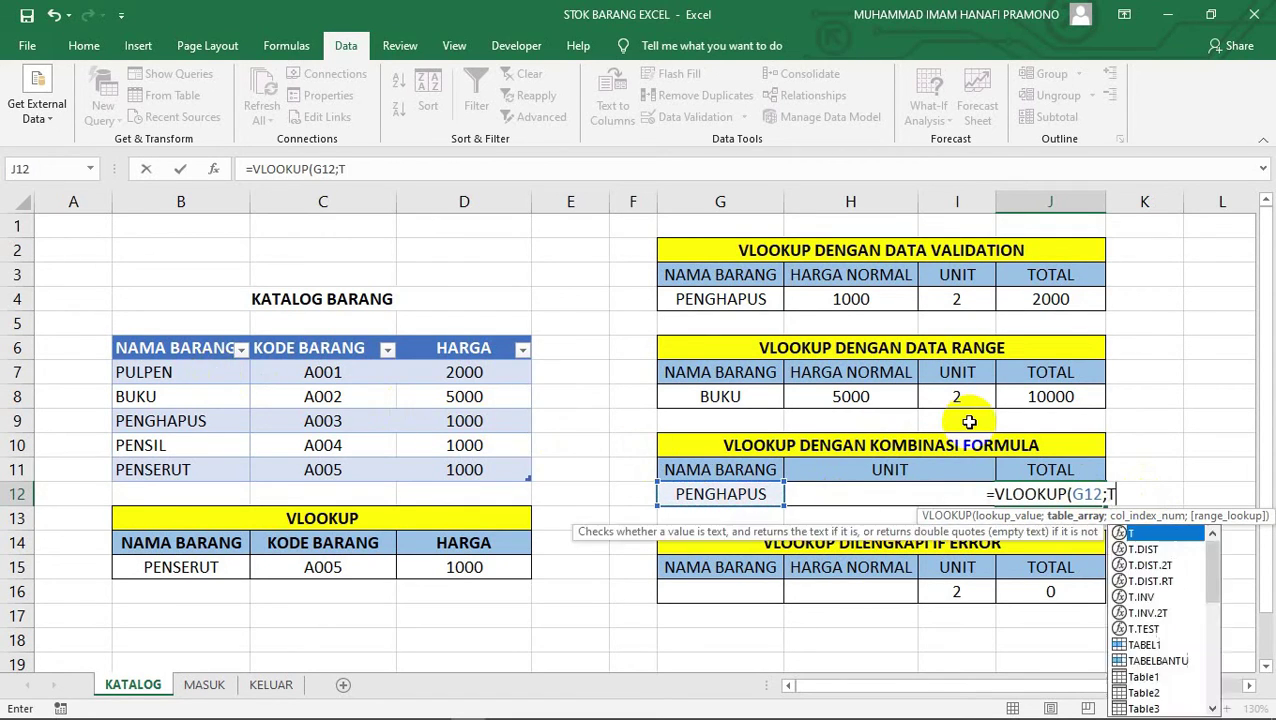
{"action": "key", "text": "BackSpace"}
{"action": "key", "text": "BackSpace"}
{"action": "key", "text": "BackSpace"}
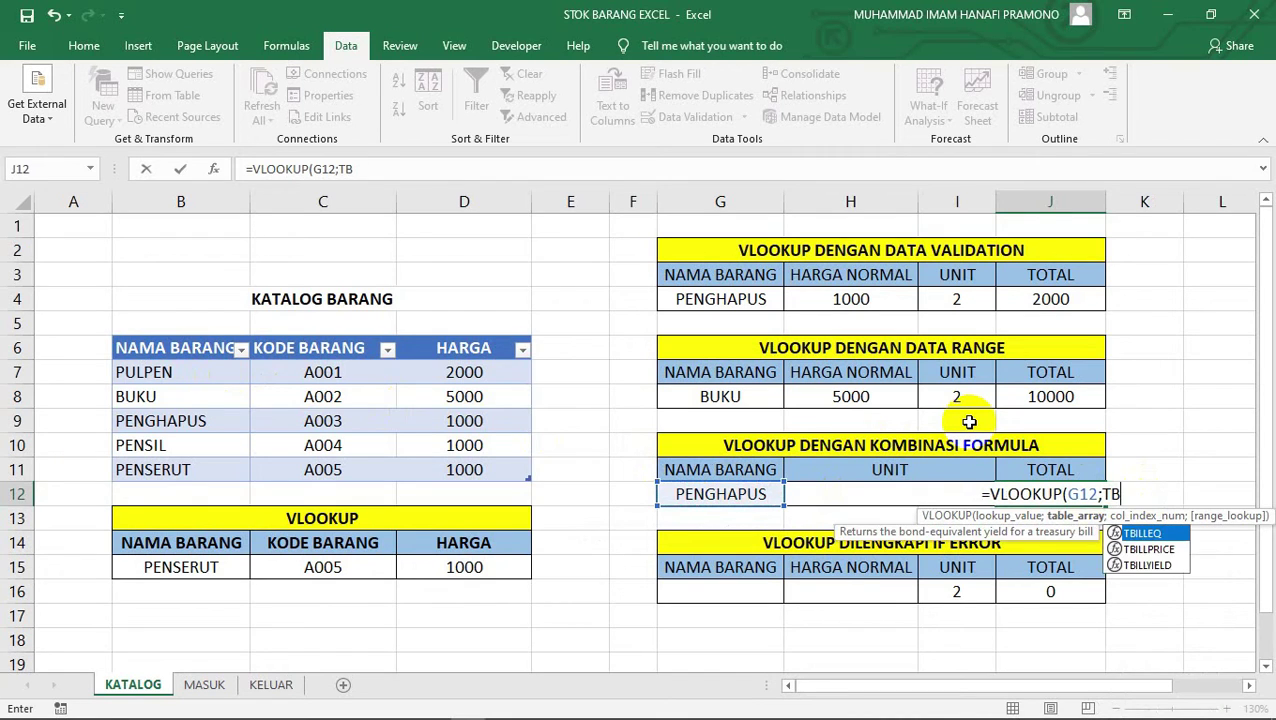
{"action": "type", "text": "ABEL"}
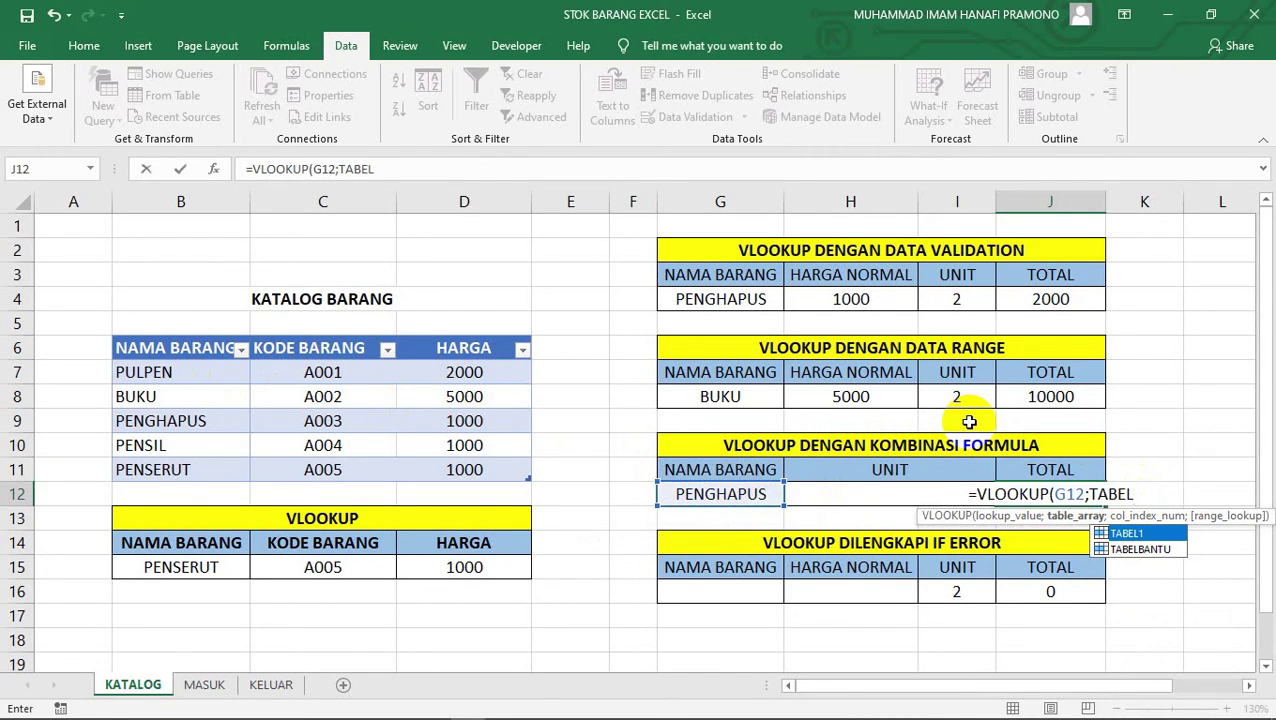
{"action": "left_click", "coordinate": [1125, 549]}
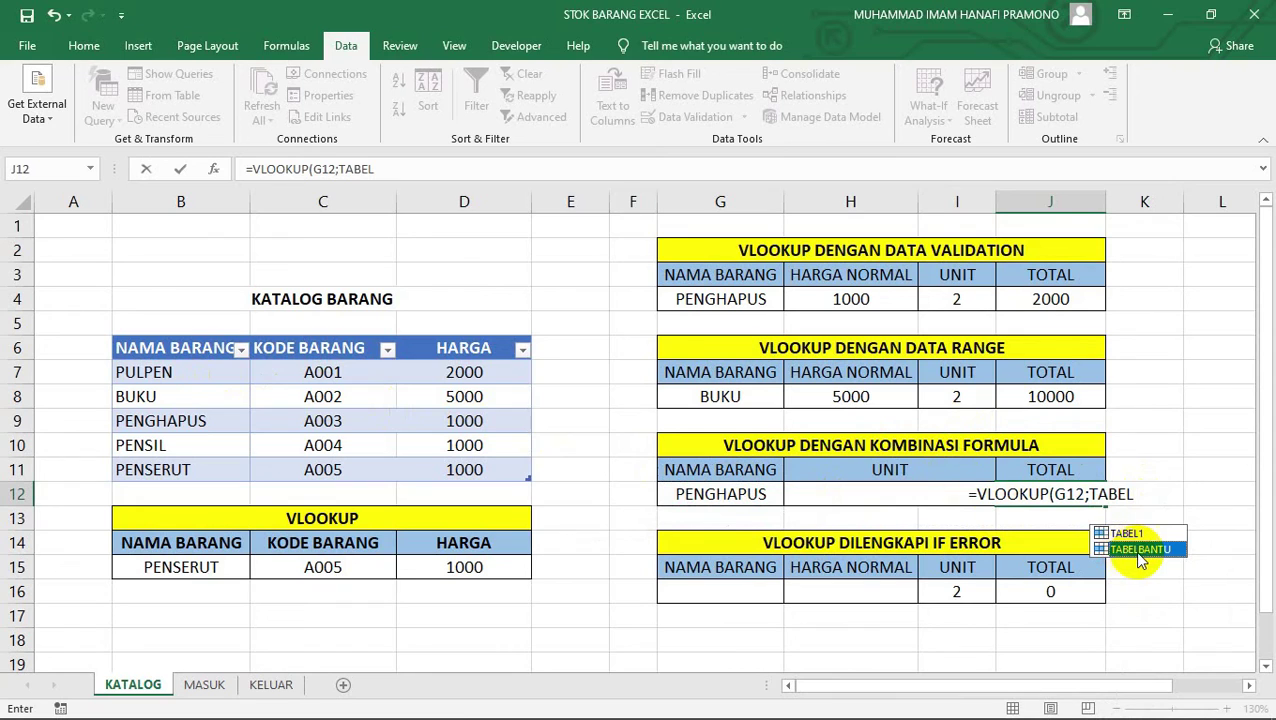
{"action": "left_click", "coordinate": [1145, 497]}
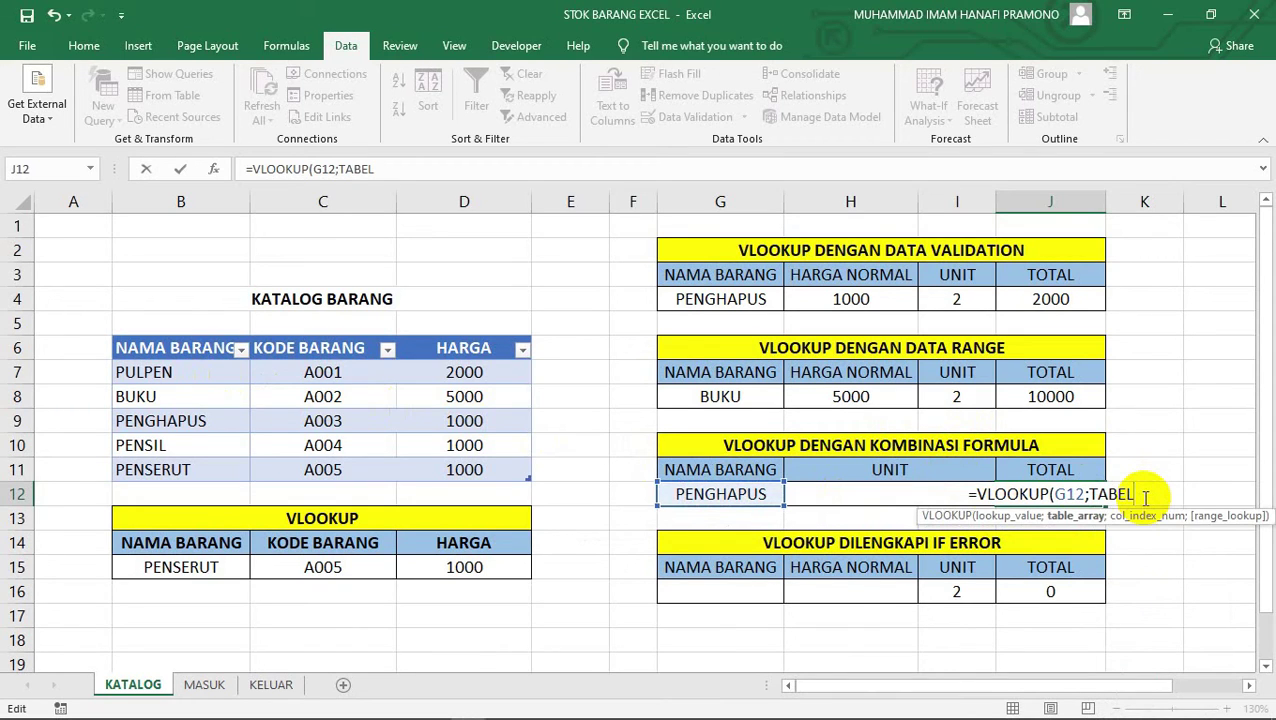
{"action": "type", "text": "BANTU"}
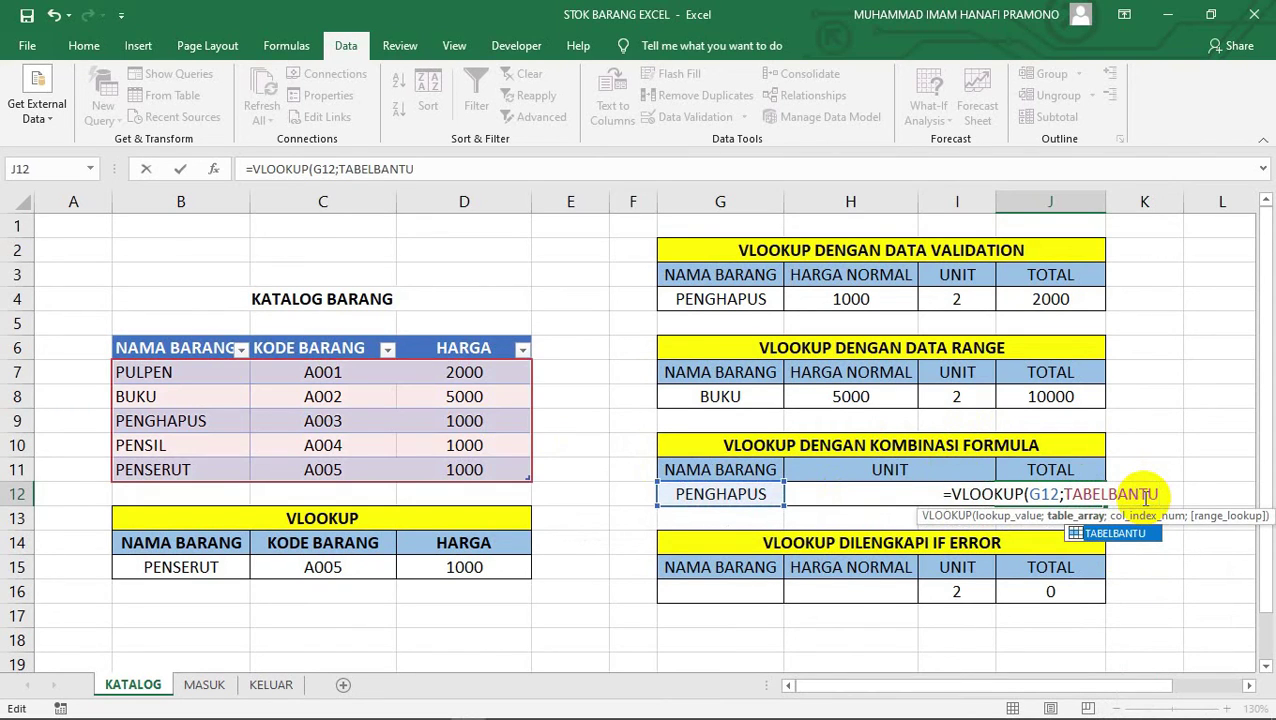
{"action": "type", "text": ";"}
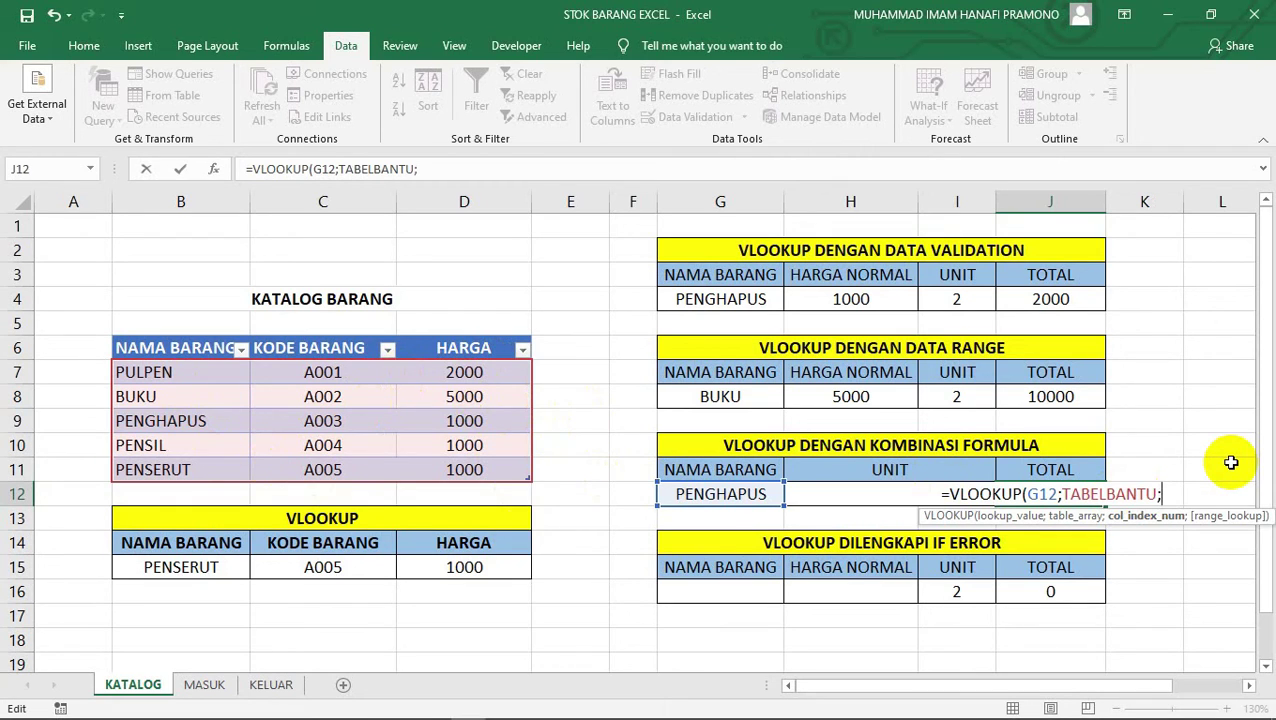
Complete the J12 formula with column index 3 and exact match FALSE, multiplied by the unit quantity in H12
{"action": "type", "text": "3"}
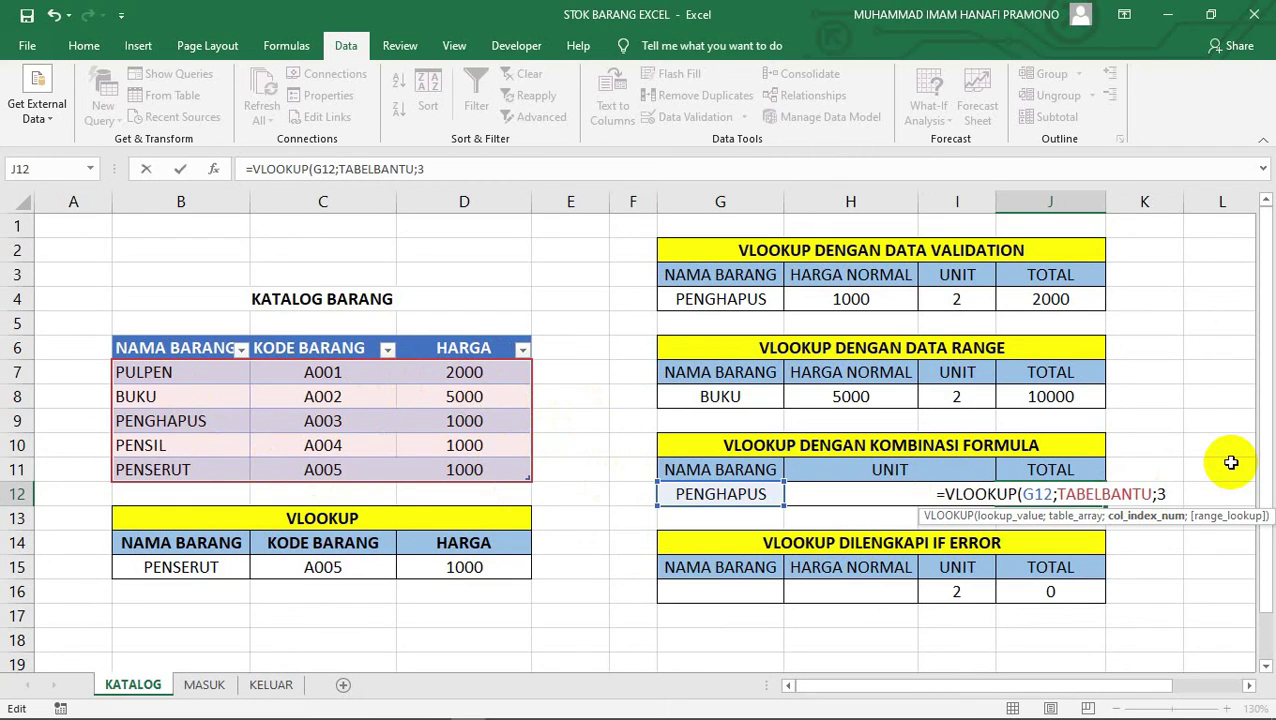
{"action": "type", "text": ";"}
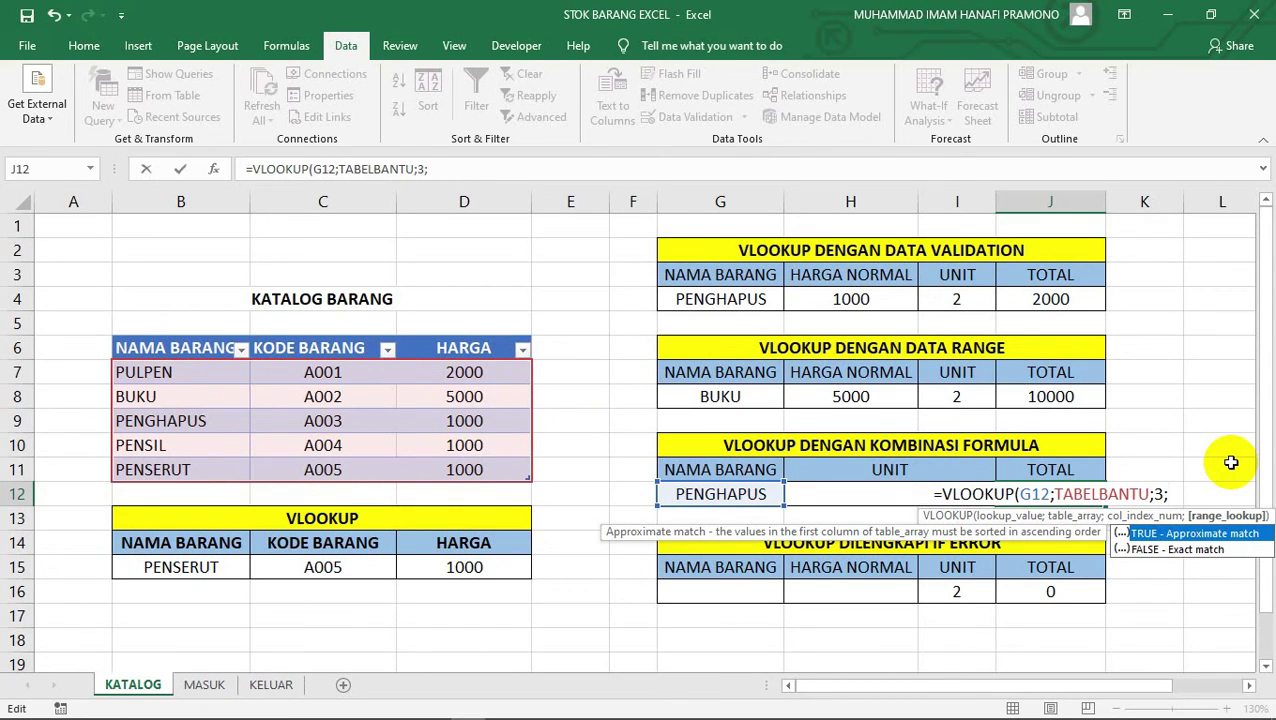
{"action": "type", "text": "FALSE"}
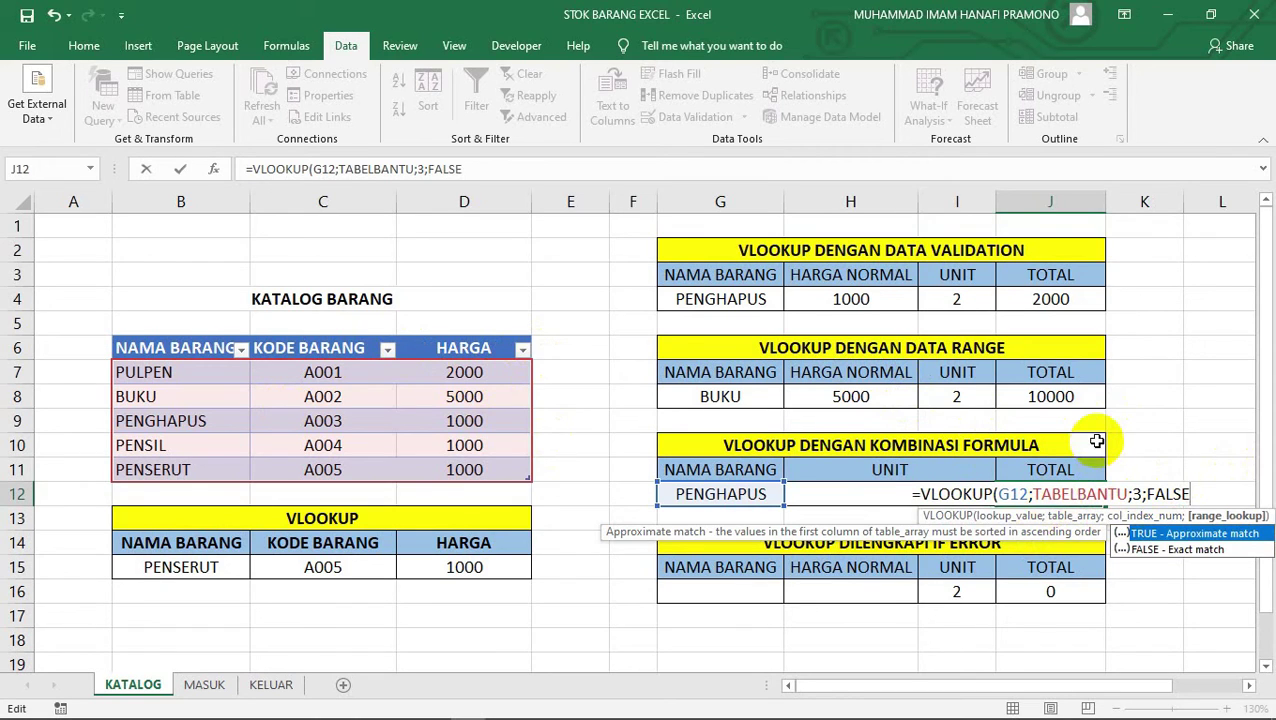
{"action": "type", "text": ")"}
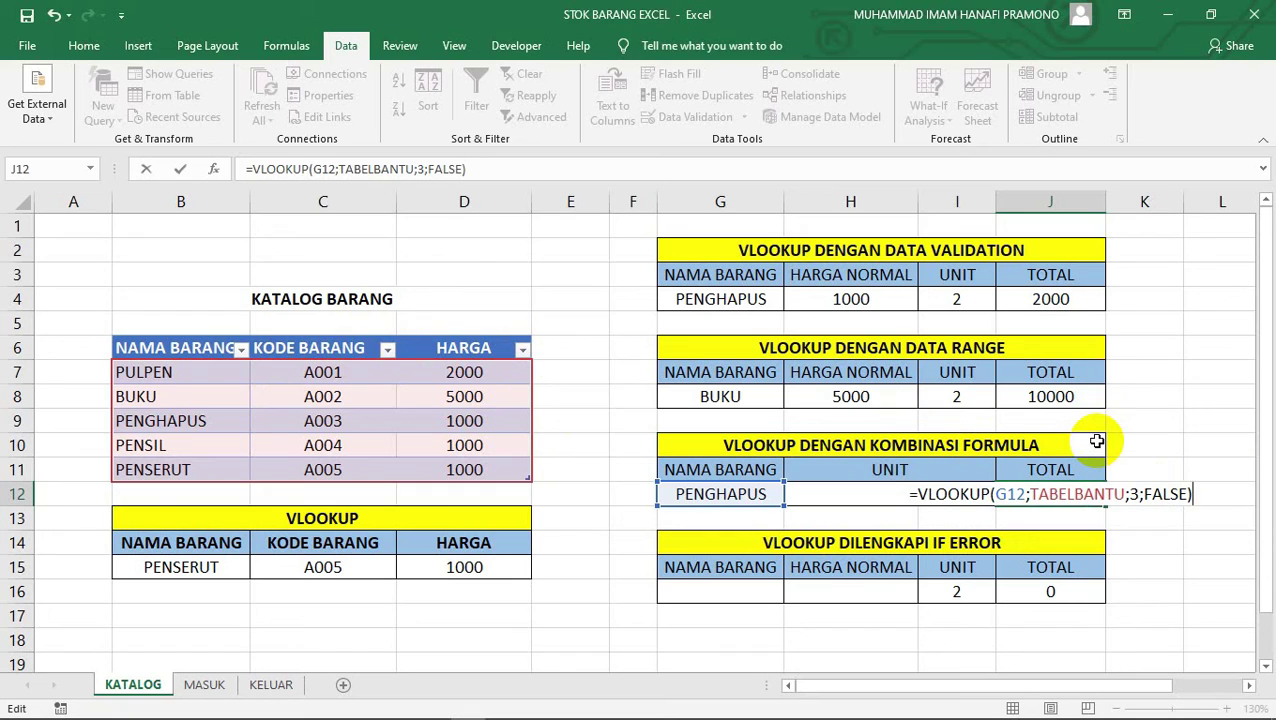
{"action": "type", "text": "*"}
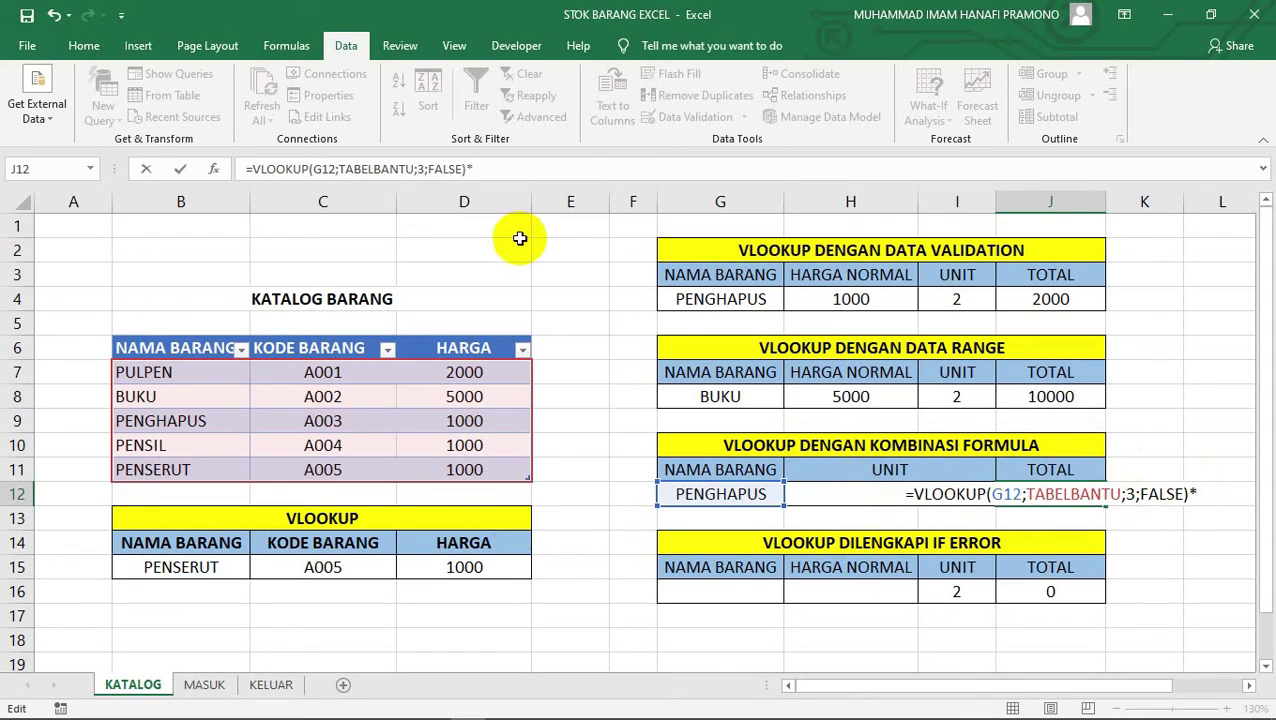
{"action": "left_click", "coordinate": [838, 497]}
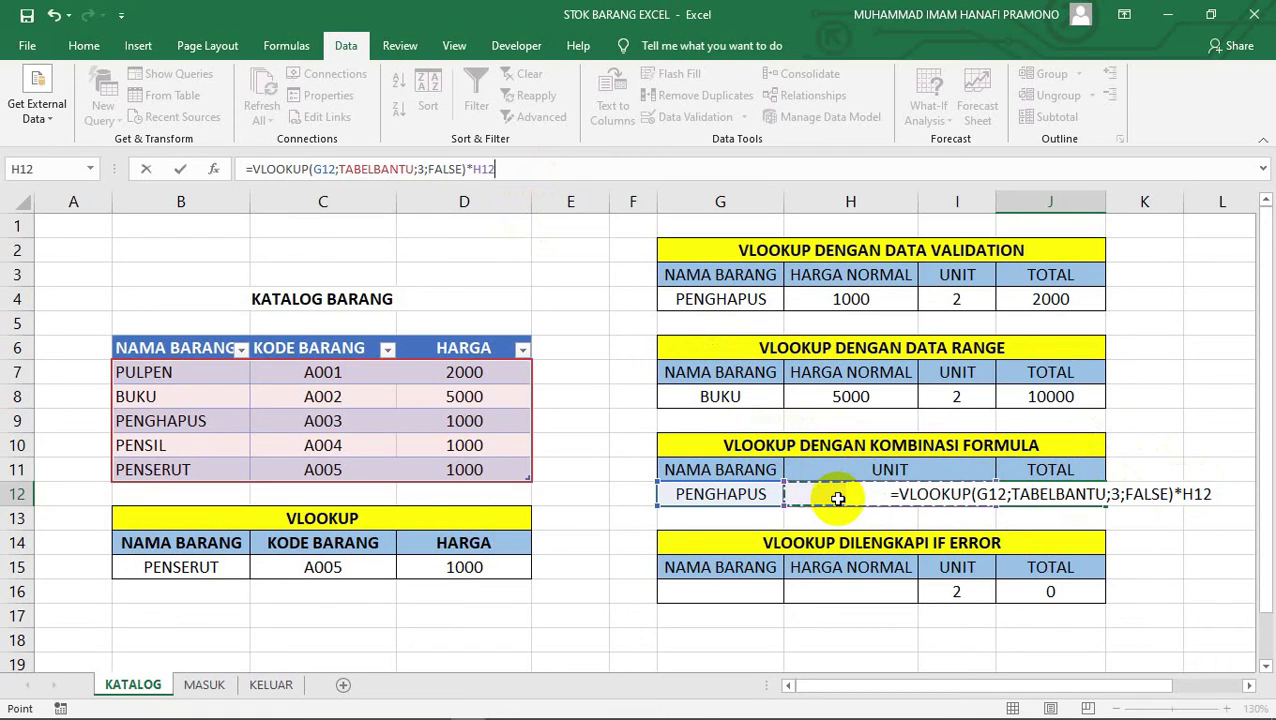
{"action": "key", "text": "Return"}
Test the combined formula in J12 by entering unit quantities of 2 and finally 5 in H12
{"action": "left_click", "coordinate": [1060, 494]}
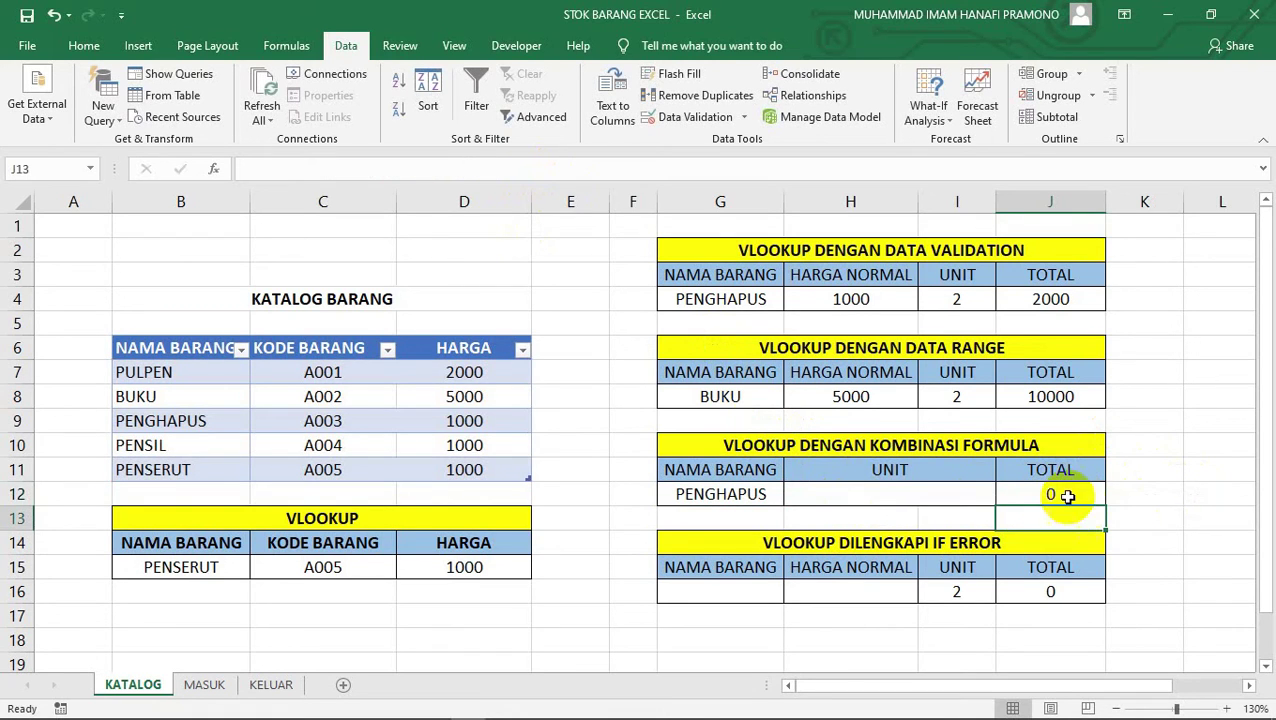
{"action": "left_click", "coordinate": [898, 499]}
{"action": "left_click", "coordinate": [698, 494]}
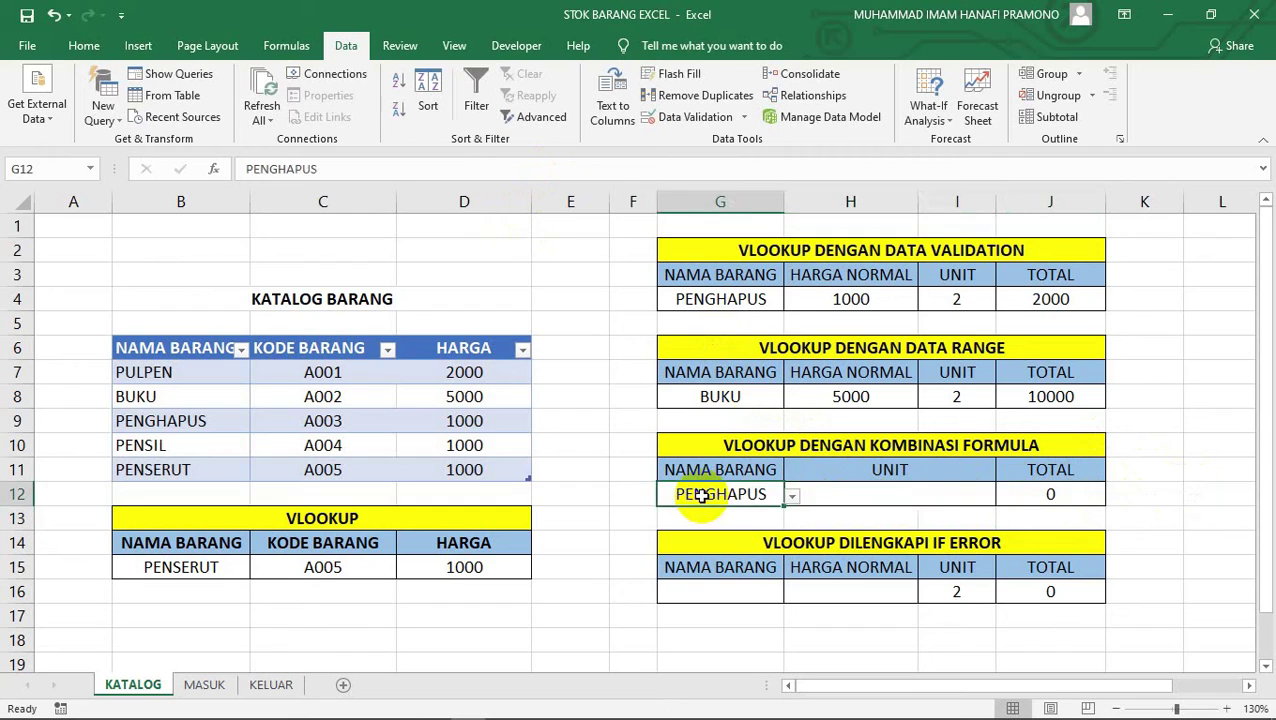
{"action": "left_click", "coordinate": [905, 492]}
{"action": "type", "text": "2"}
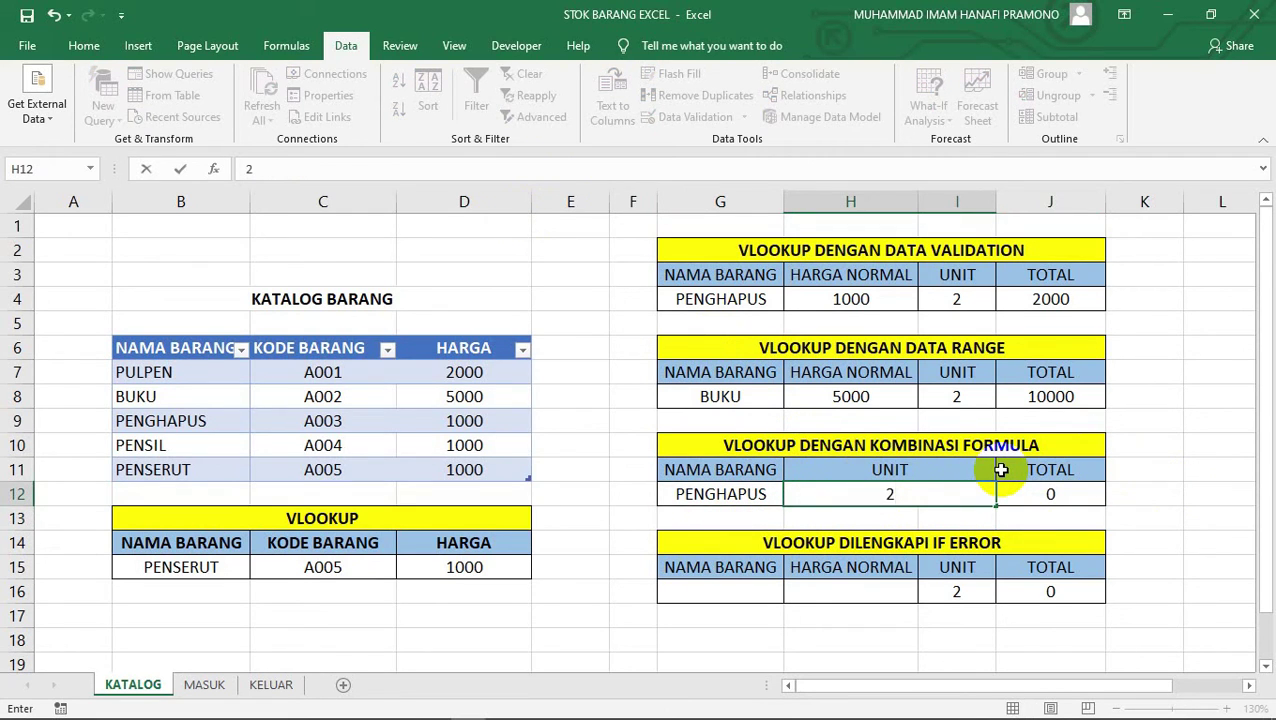
{"action": "key", "text": "Return"}
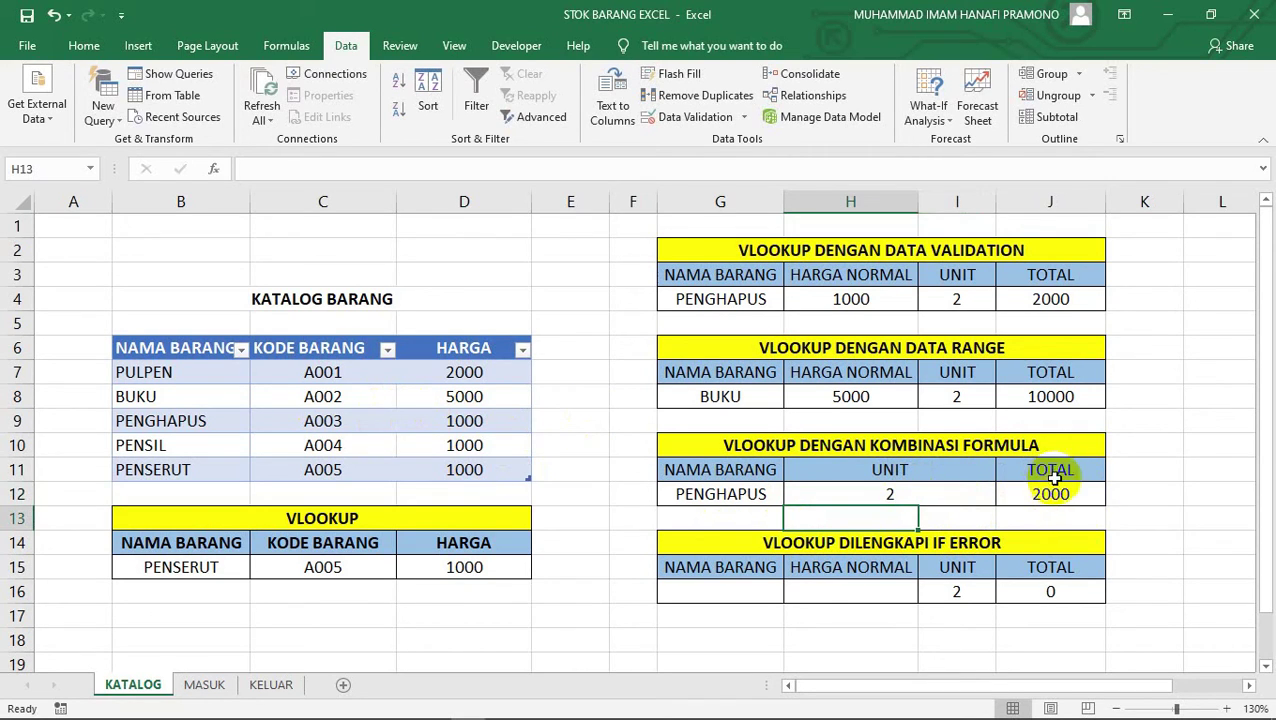
{"action": "left_click", "coordinate": [889, 494]}
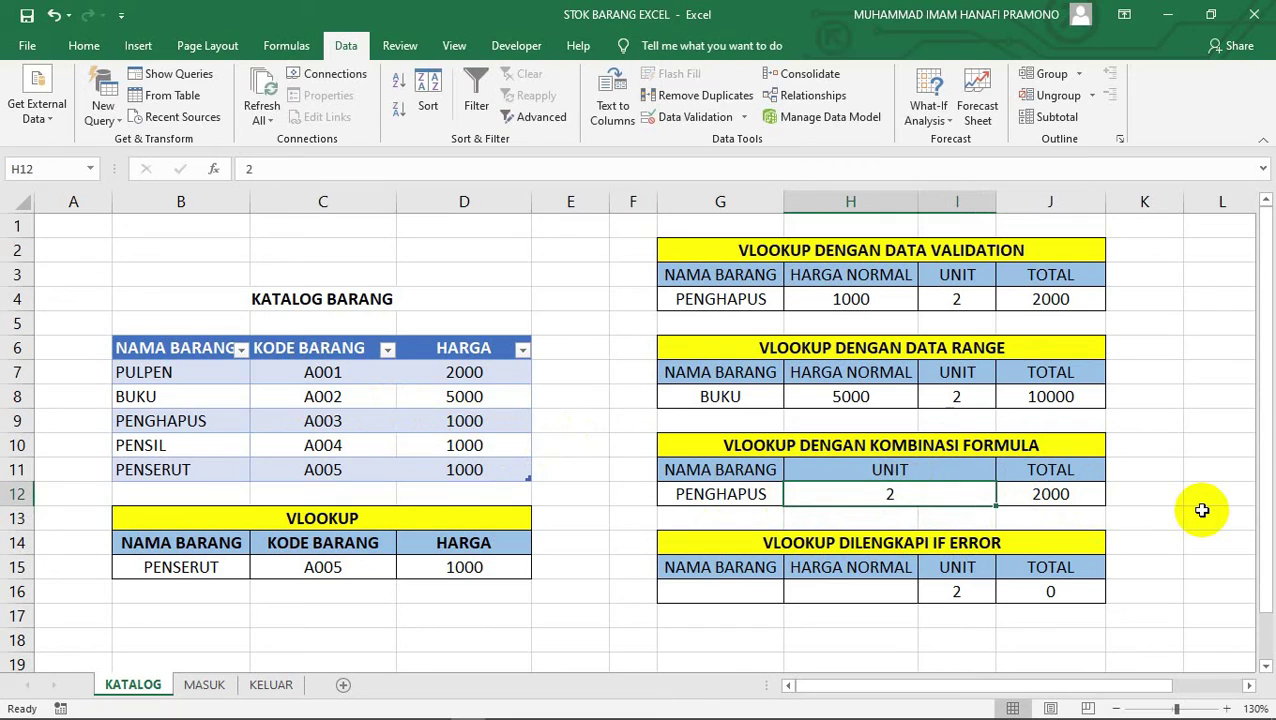
{"action": "type", "text": "5"}
{"action": "key", "text": "Return"}
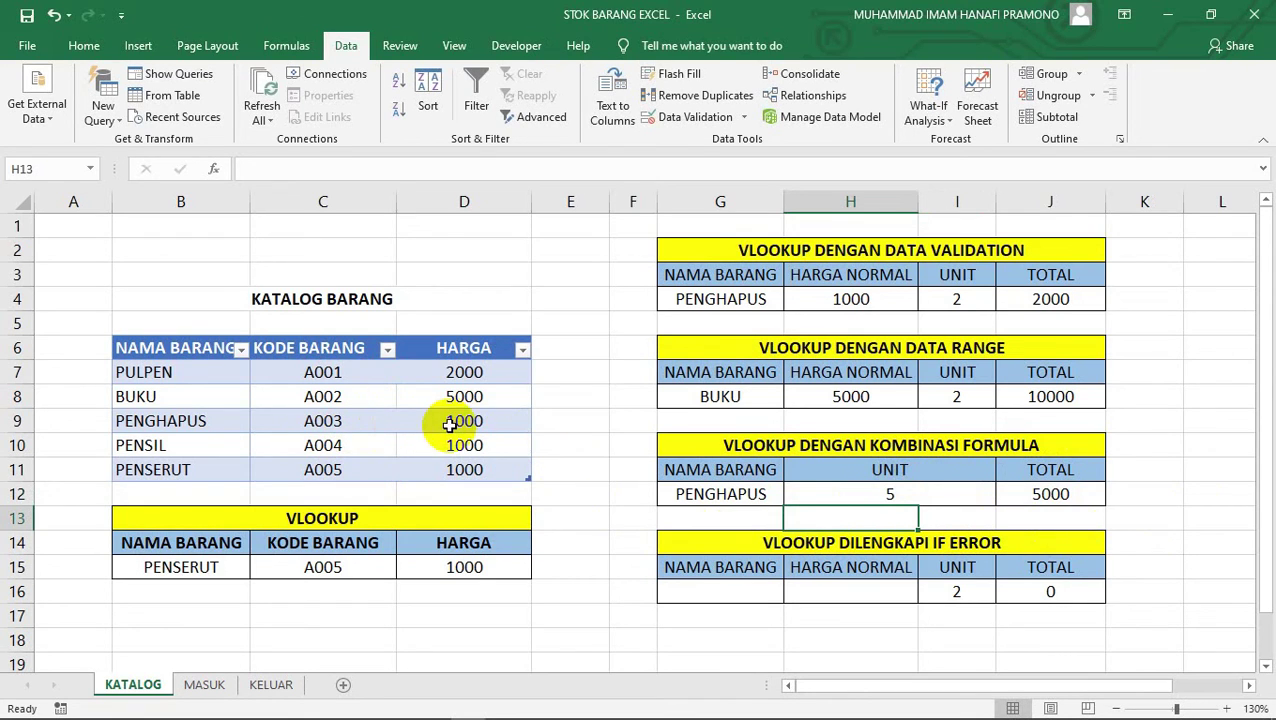
Choose BUKU from the validation list in G12 of the VLOOKUP DENGAN KOMBINASI FORMULA table
{"action": "left_click", "coordinate": [688, 493]}
{"action": "left_click", "coordinate": [792, 495]}
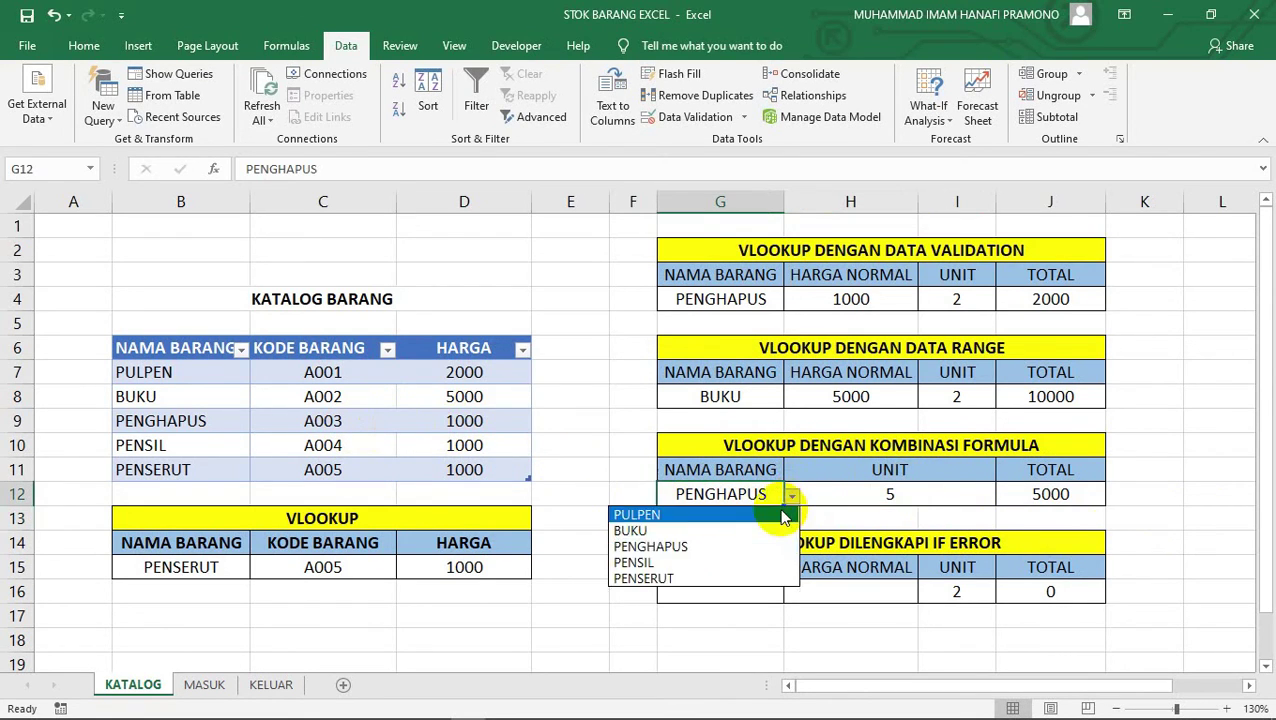
{"action": "left_click", "coordinate": [773, 531]}
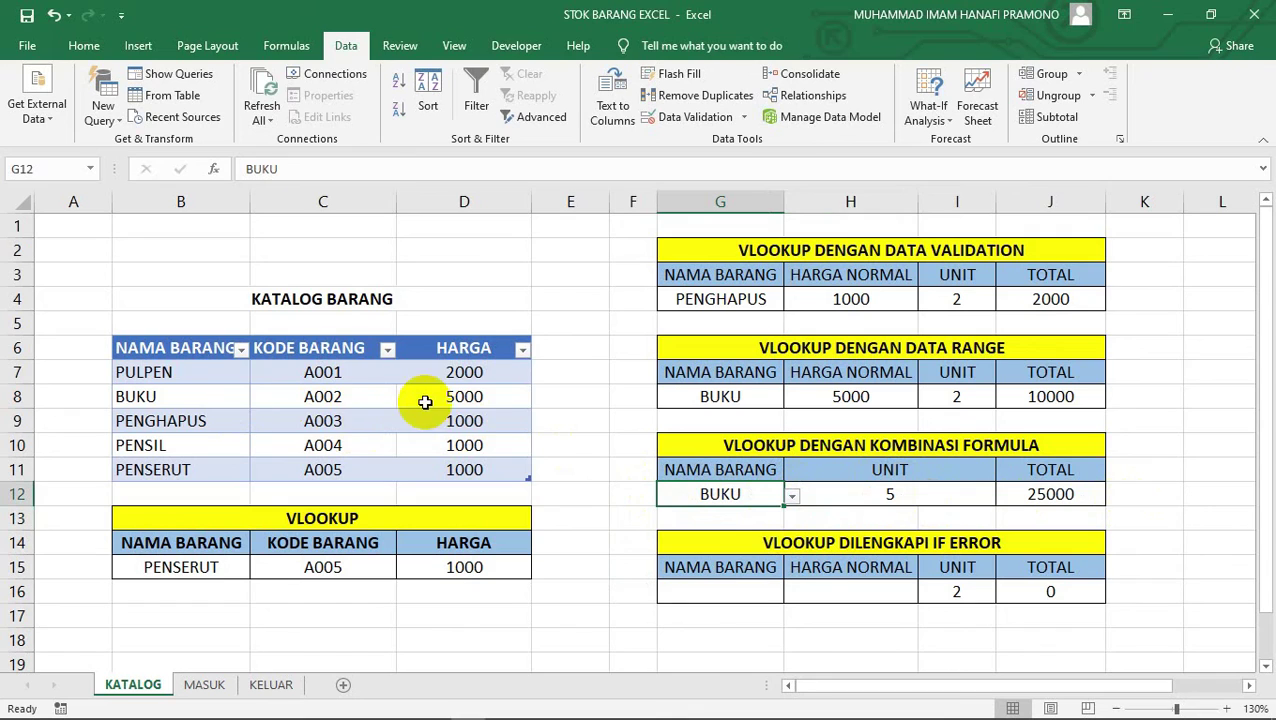
Copy the item name cell G12 with its validation list into G16 of the VLOOKUP DILENGKAPI IF ERROR table
{"action": "left_click", "coordinate": [761, 596]}
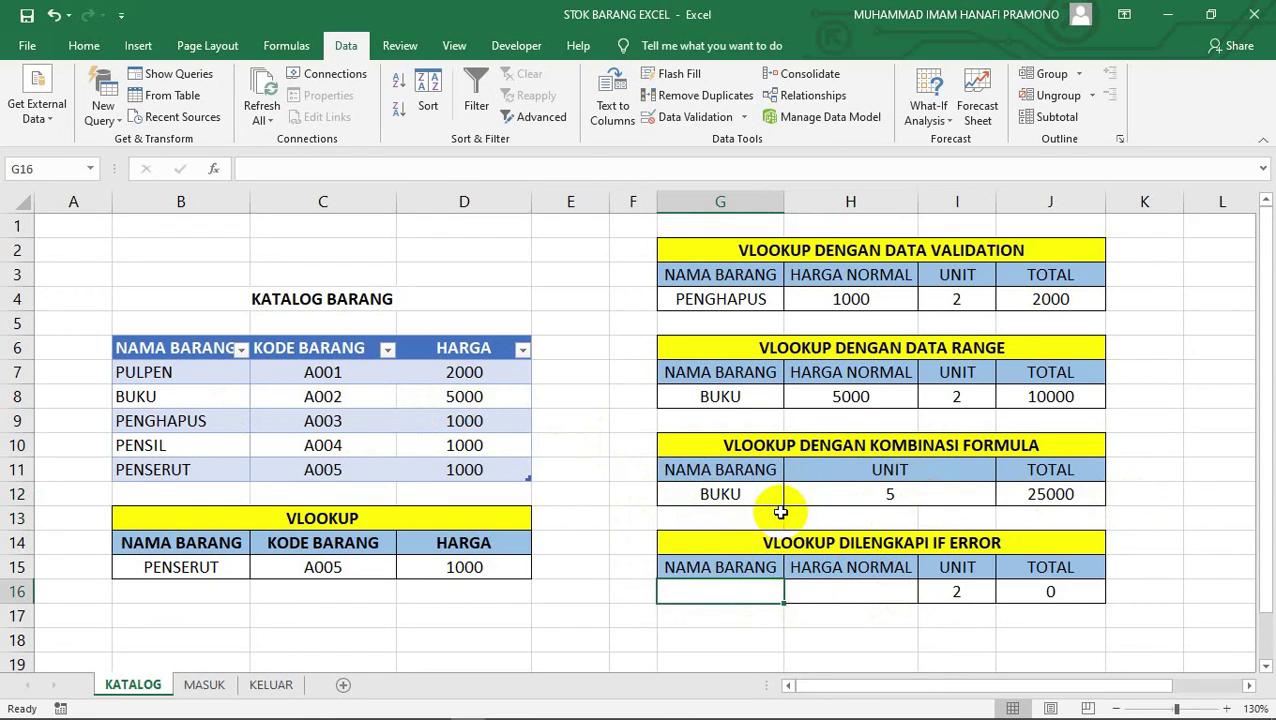
{"action": "left_click", "coordinate": [757, 469]}
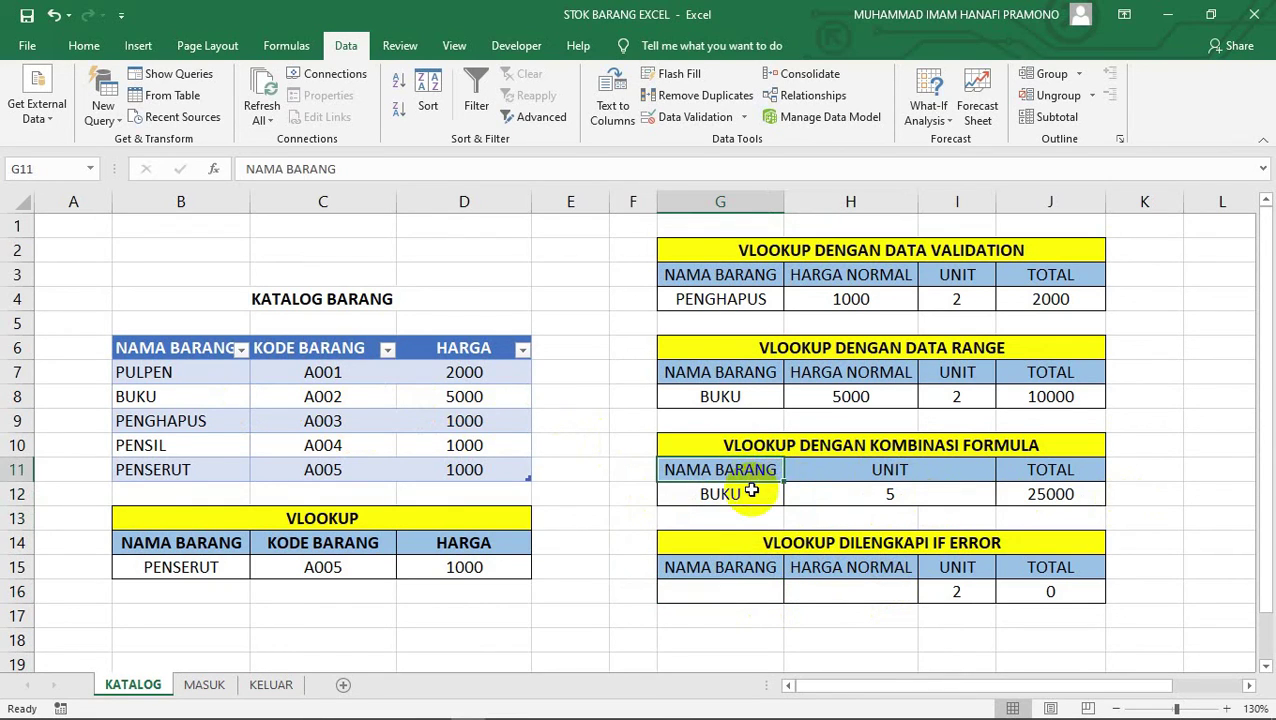
{"action": "left_click", "coordinate": [752, 492]}
{"action": "key", "text": "ctrl+c"}
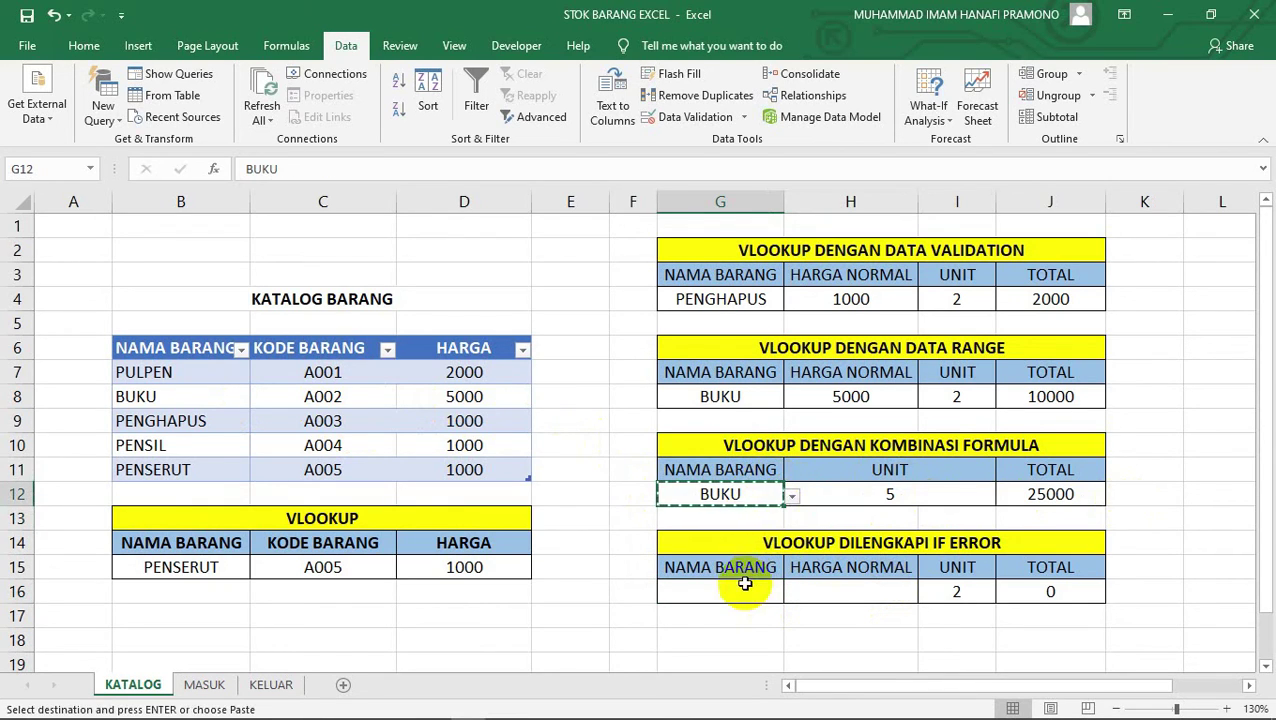
{"action": "left_click", "coordinate": [742, 591]}
{"action": "key", "text": "ctrl+v"}
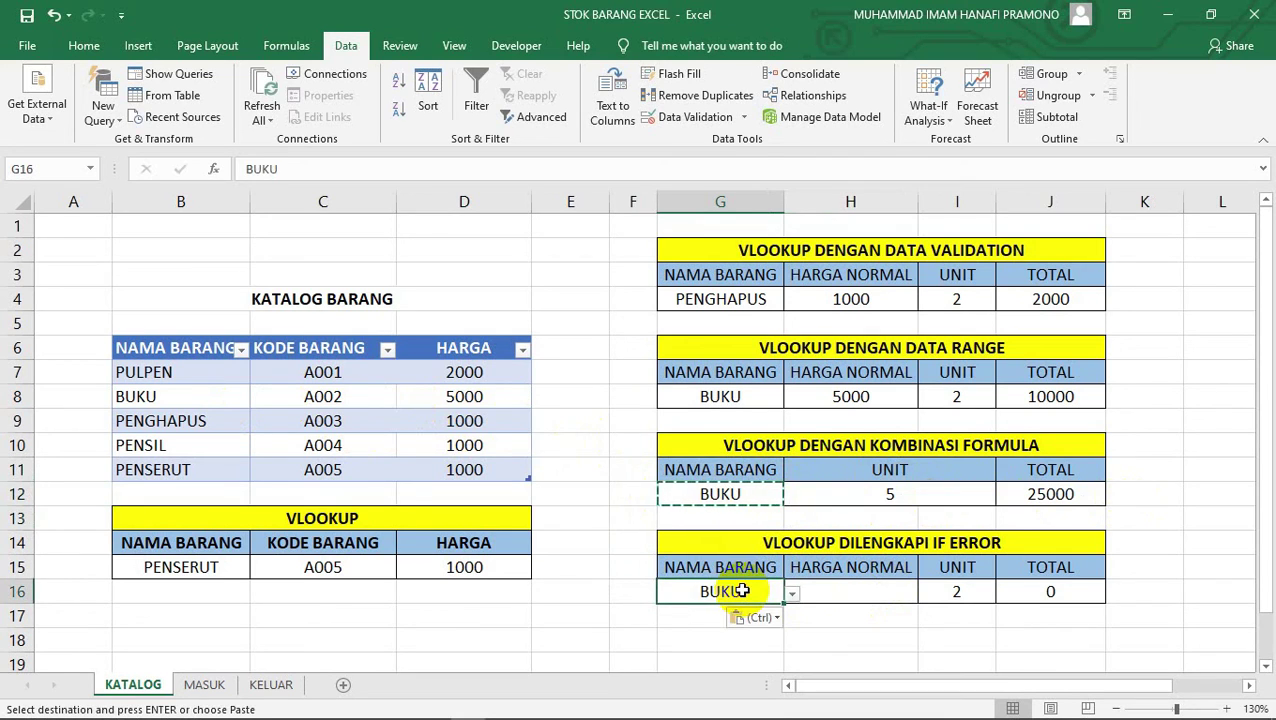
Enter =VLOOKUP(G16;TABELBANTU;3;FALSE) in H16 of the VLOOKUP DILENGKAPI IF ERROR table
{"action": "left_click", "coordinate": [878, 598]}
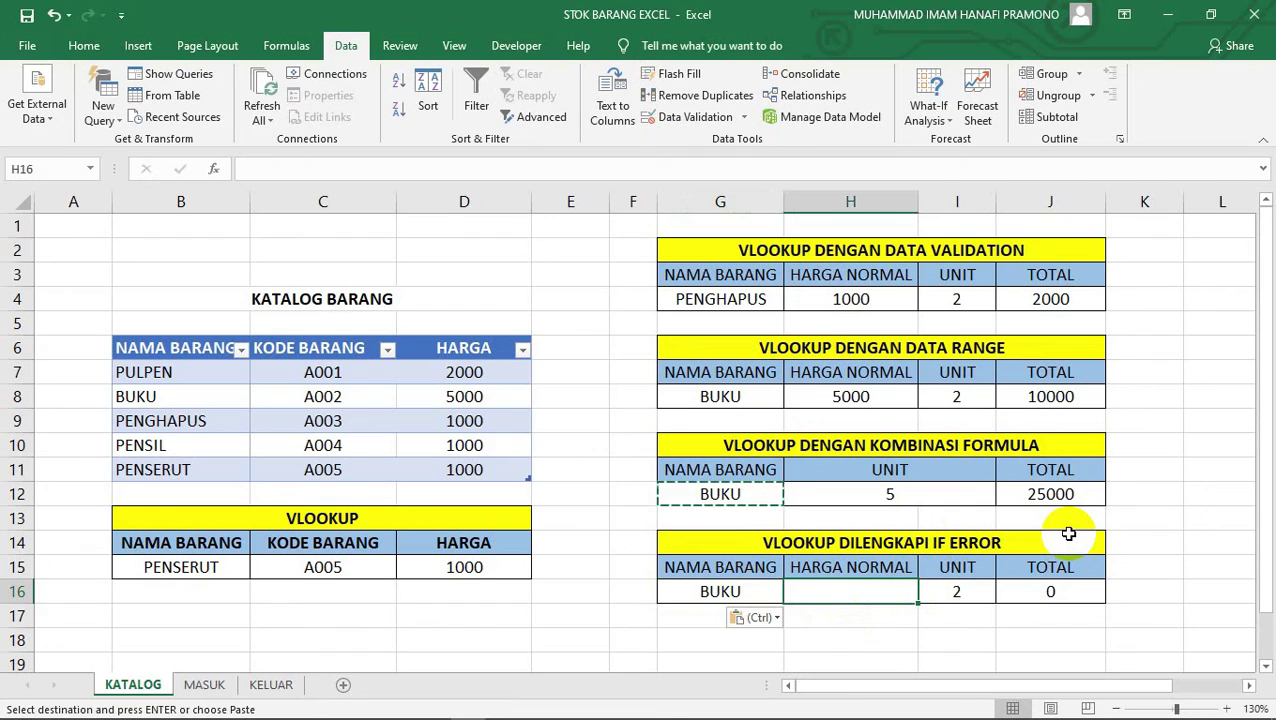
{"action": "type", "text": "=VLOOK"}
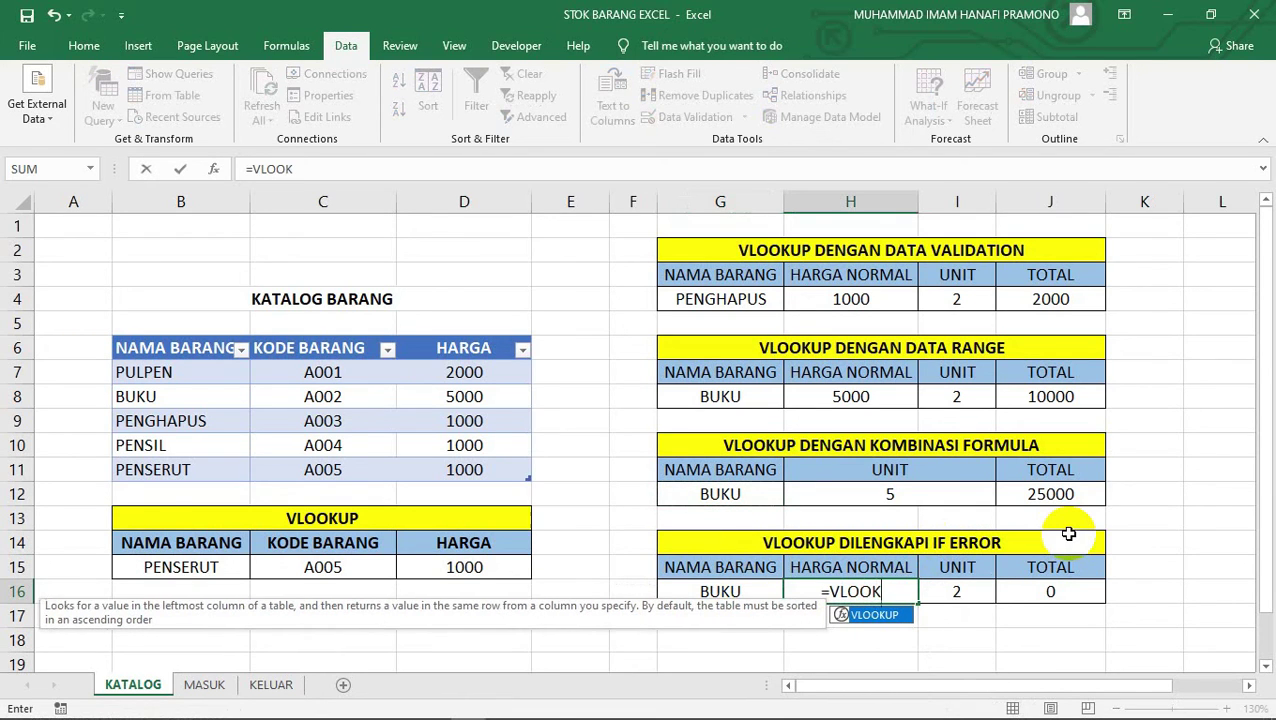
{"action": "key", "text": "Tab"}
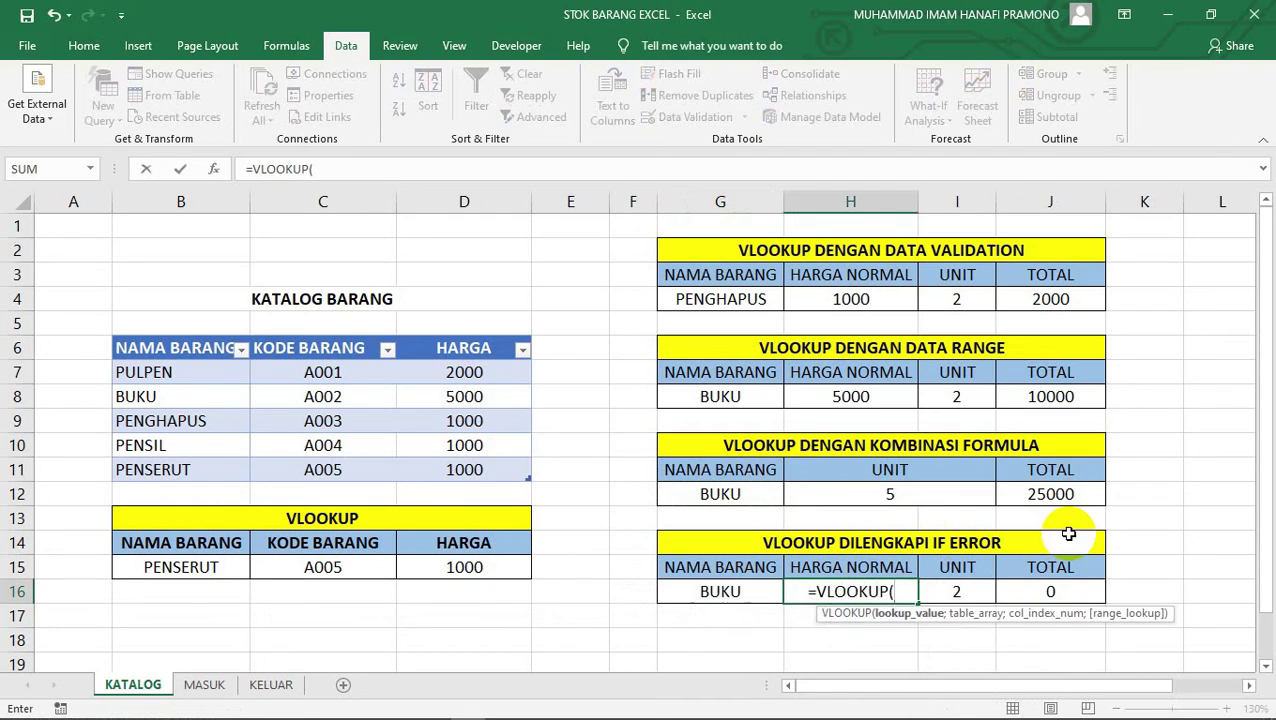
{"action": "left_click", "coordinate": [745, 598]}
{"action": "type", "text": ";"}
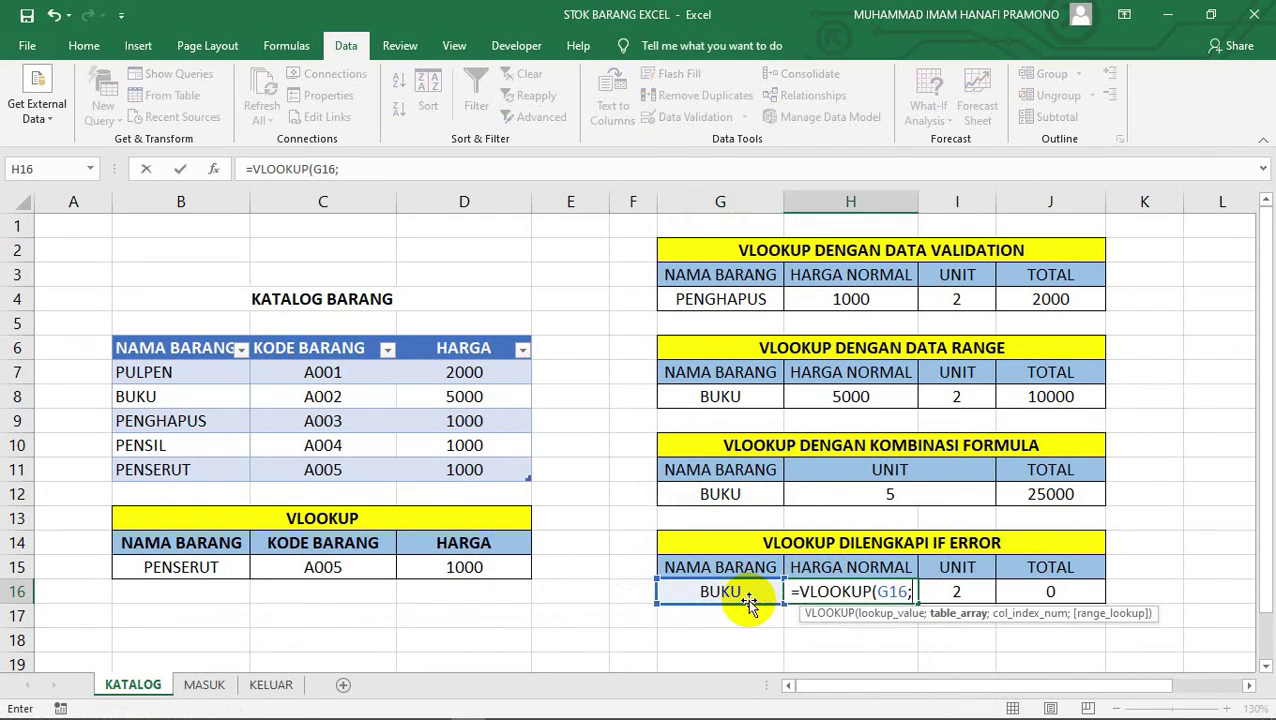
{"action": "type", "text": "TABE"}
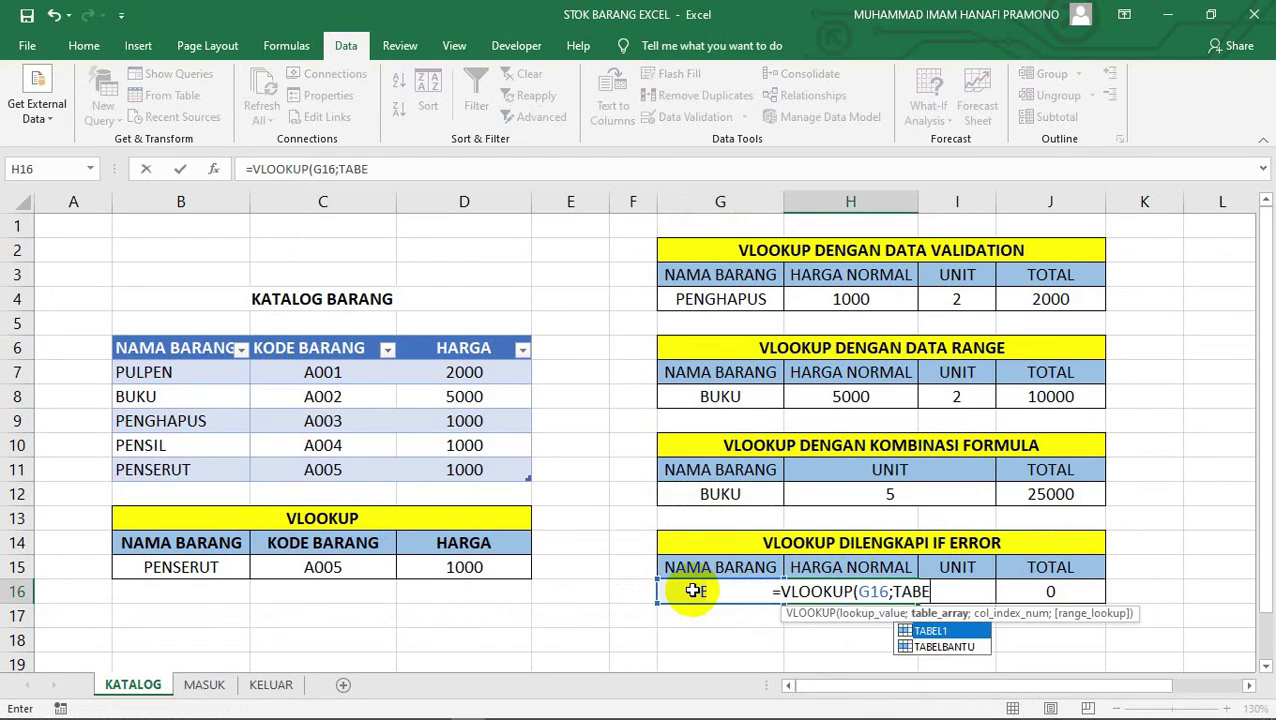
{"action": "type", "text": "LBANTU"}
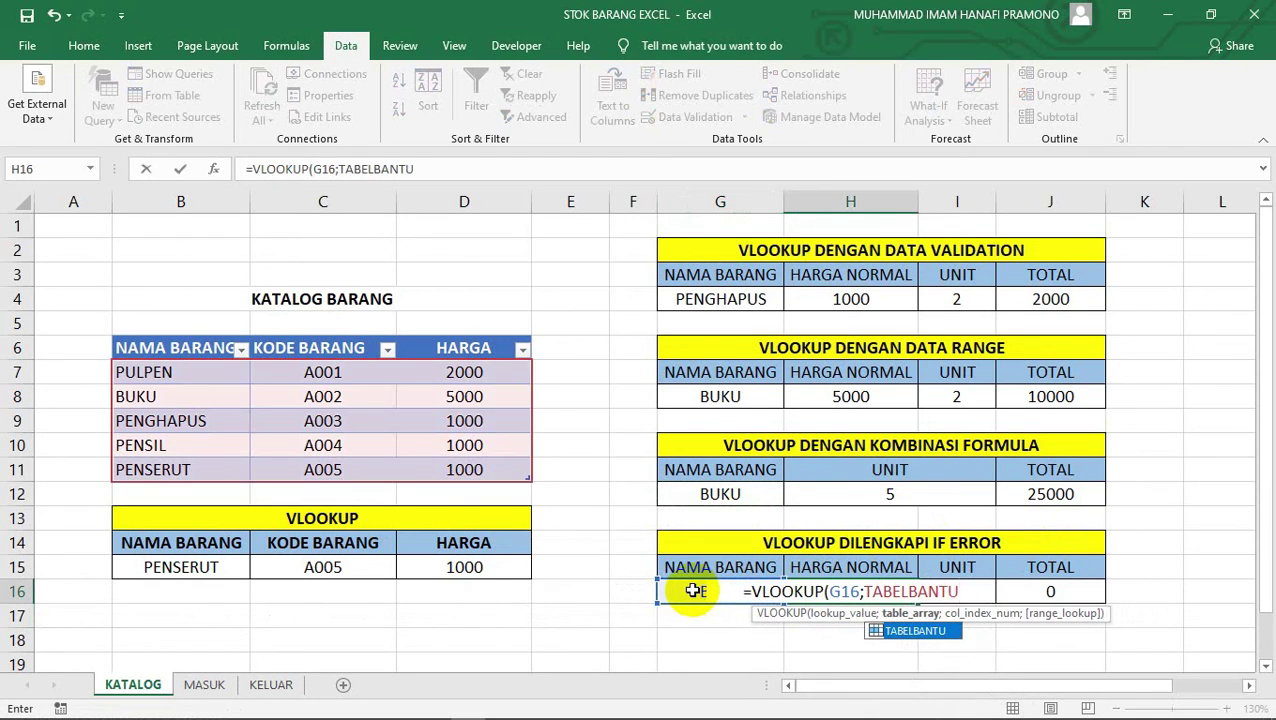
{"action": "type", "text": ";"}
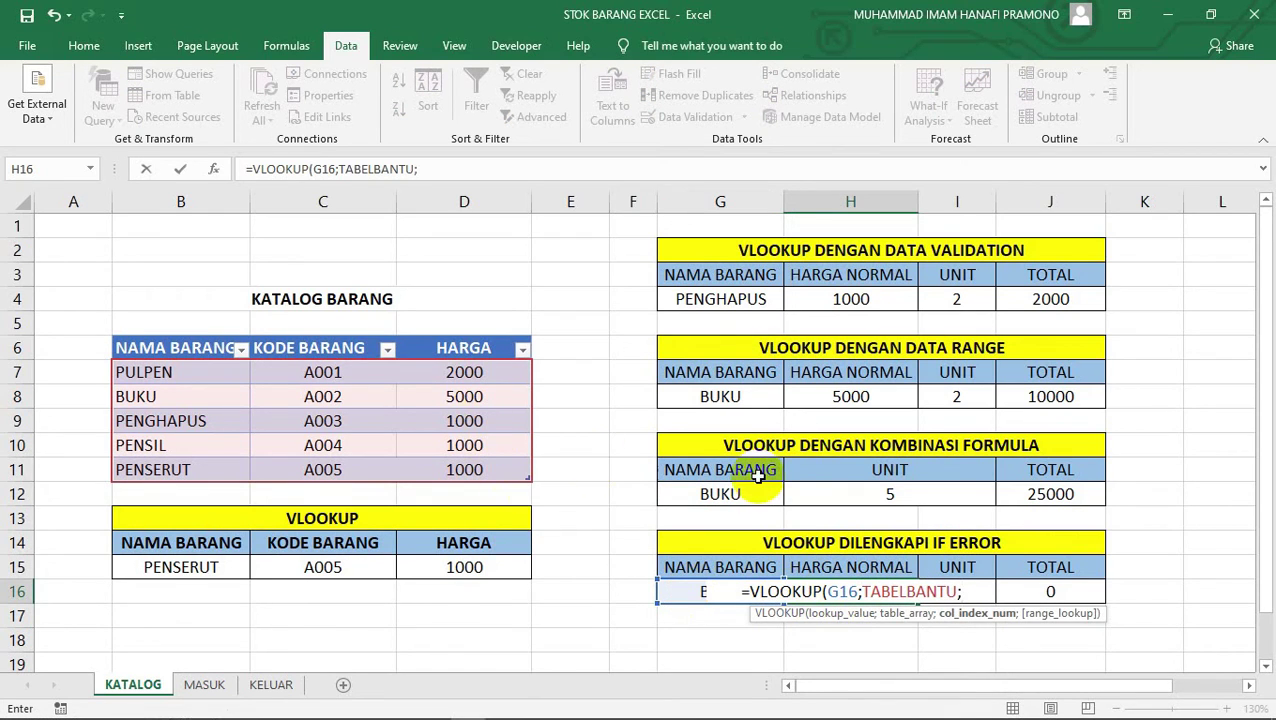
{"action": "type", "text": "3"}
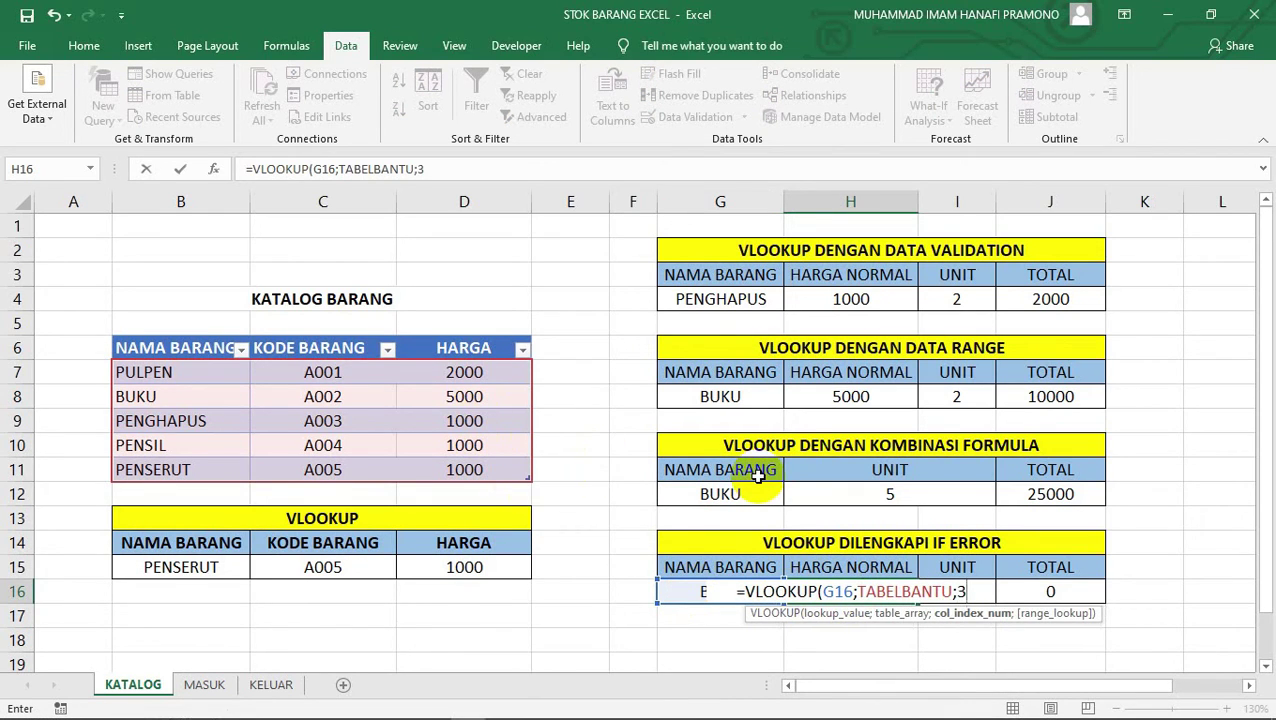
{"action": "type", "text": ";FALSE)"}
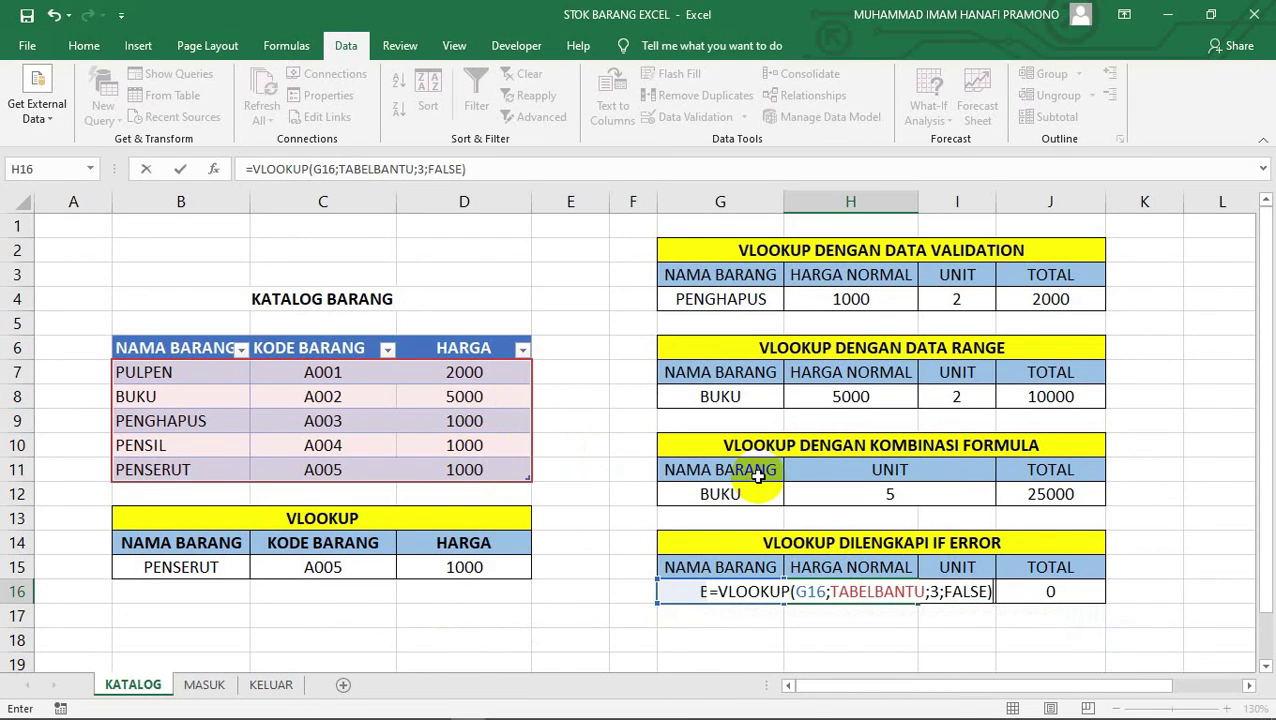
{"action": "key", "text": "Return"}
{"action": "key", "text": "Up"}
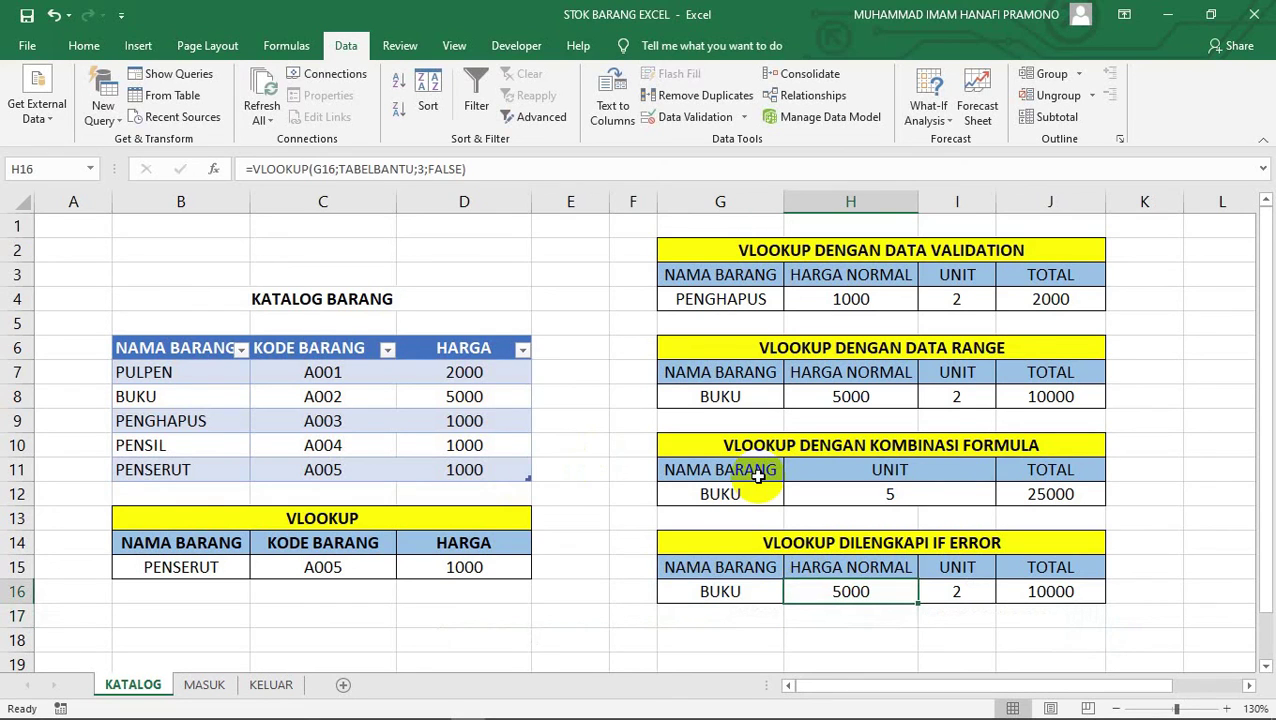
Clear the item name in G16 of the VLOOKUP DILENGKAPI IF ERROR table
{"action": "key", "text": "Right"}
{"action": "key", "text": "Right"}
{"action": "key", "text": "Left"}
{"action": "key", "text": "Left"}
{"action": "key", "text": "Left"}
{"action": "key", "text": "BackSpace"}
{"action": "key", "text": "Return"}
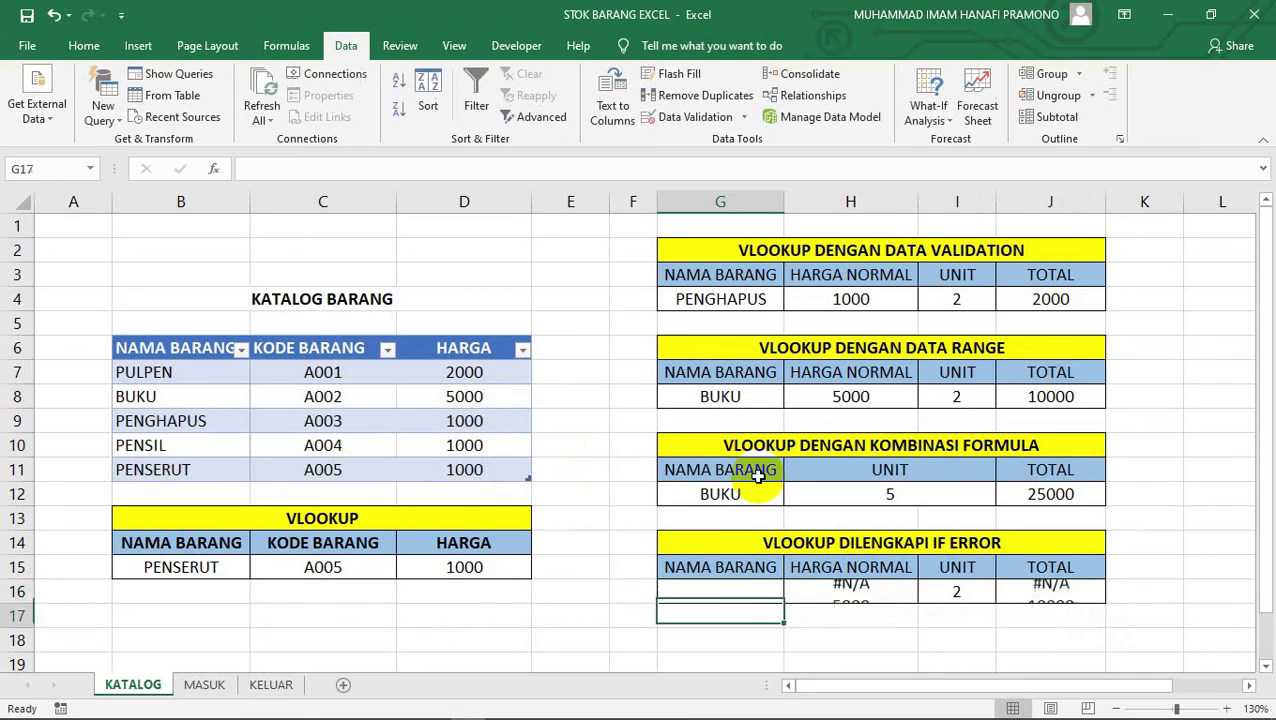
Examine how the price in H16 and the total in J16 respond to the empty item name
{"action": "key", "text": "Up"}
{"action": "key", "text": "Right"}
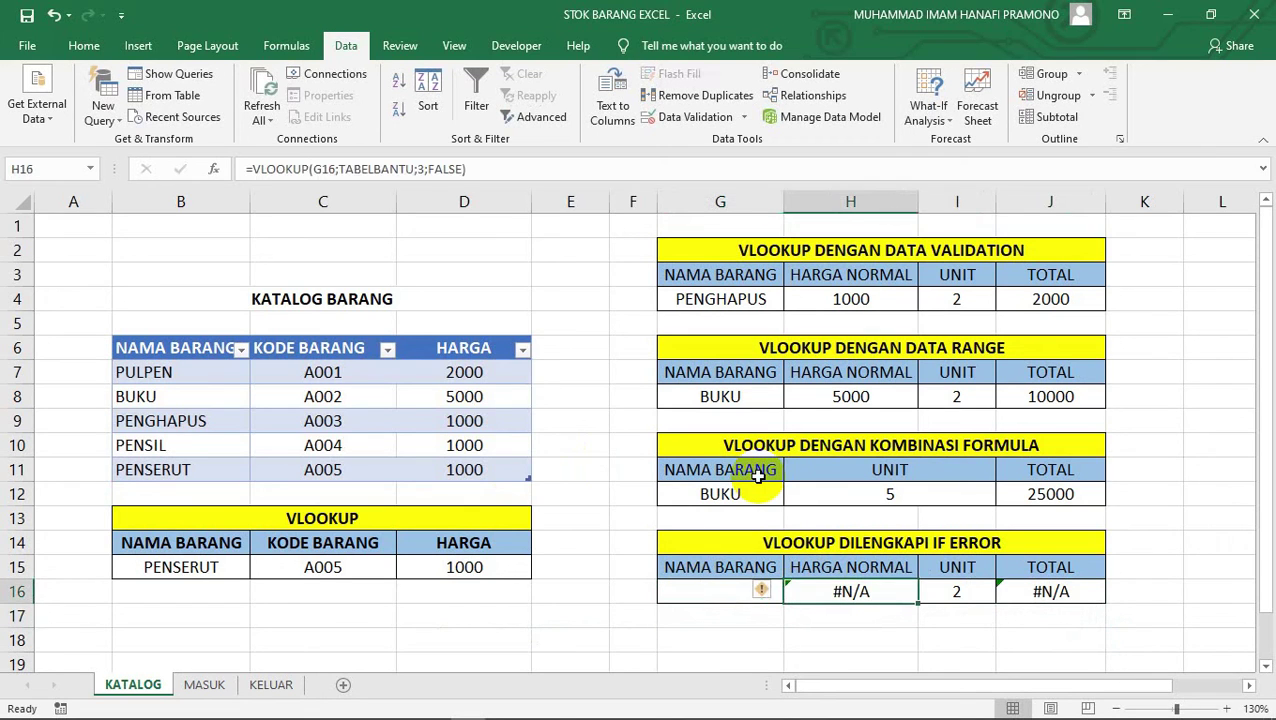
{"action": "key", "text": "Right"}
{"action": "key", "text": "Right"}
{"action": "key", "text": "Left"}
{"action": "key", "text": "Left"}
{"action": "key", "text": "Right"}
{"action": "key", "text": "Left"}
{"action": "key", "text": "Right"}
{"action": "key", "text": "Right"}
{"action": "key", "text": "Left"}
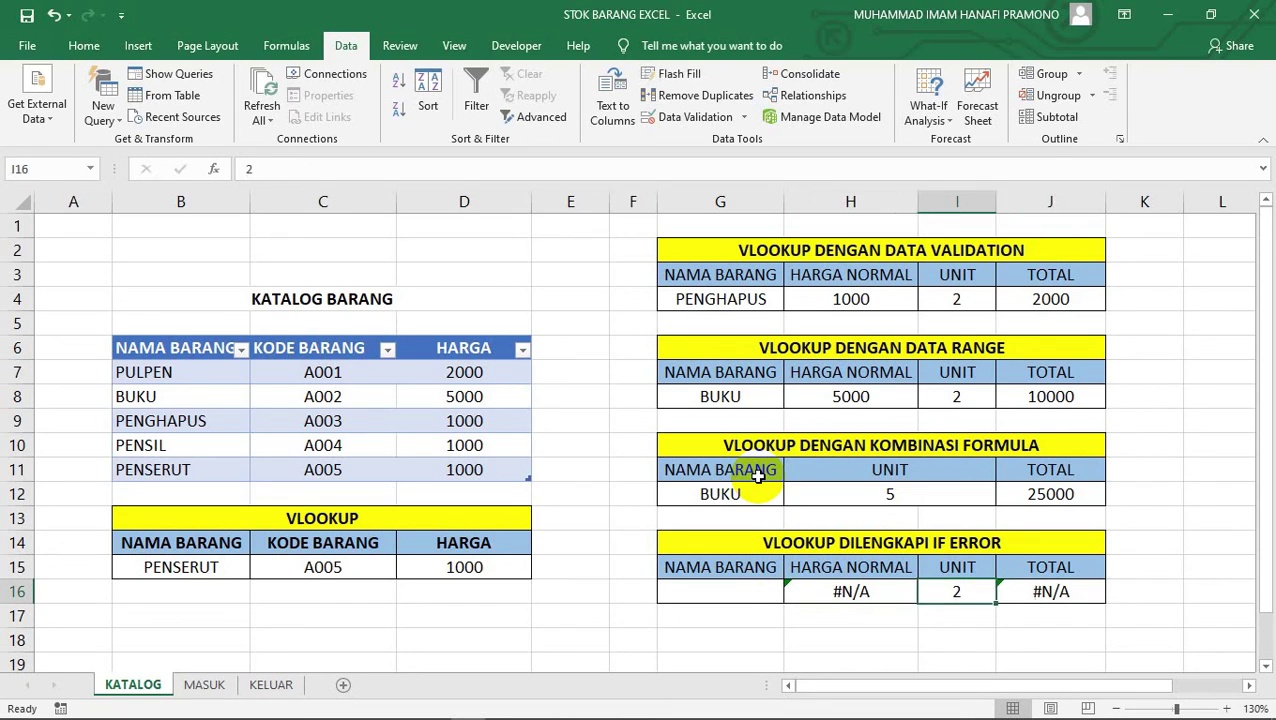
{"action": "key", "text": "Left"}
{"action": "key", "text": "Right"}
{"action": "key", "text": "Left"}
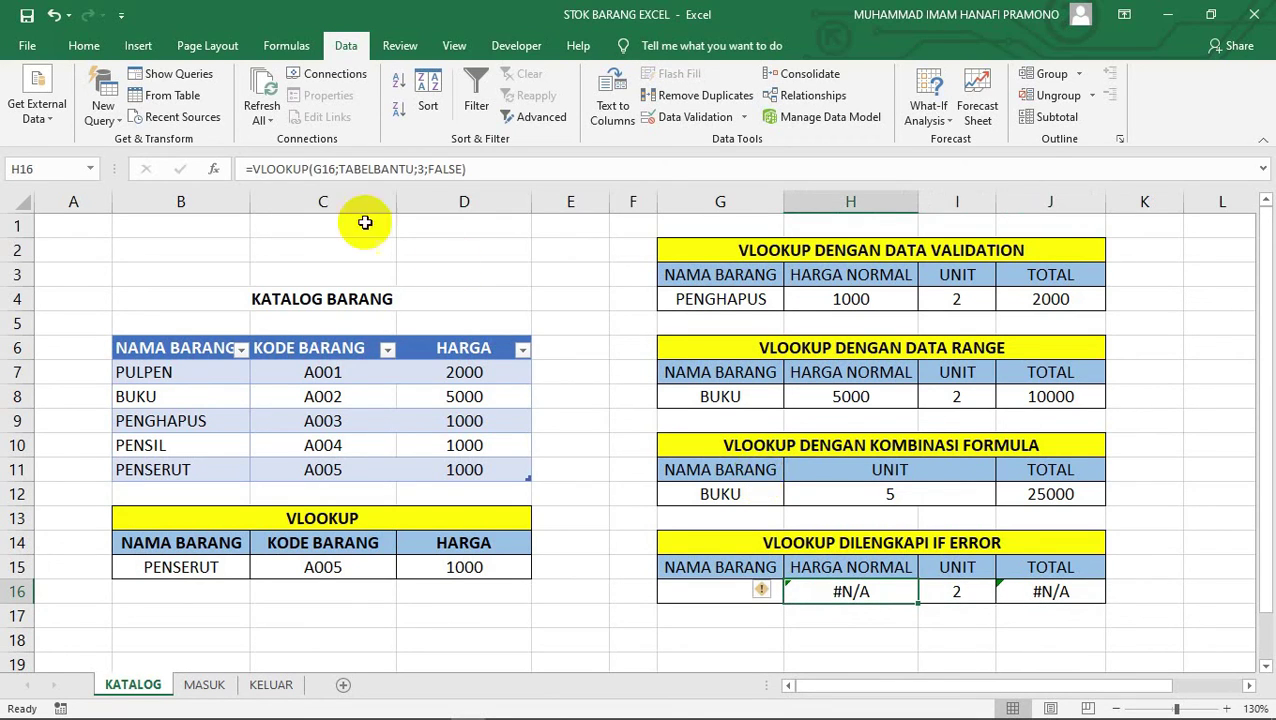
Insert IFERROR( in front of the VLOOKUP in H16 so the lookup becomes its value argument
{"action": "left_click", "coordinate": [250, 169]}
{"action": "type", "text": "IFER"}
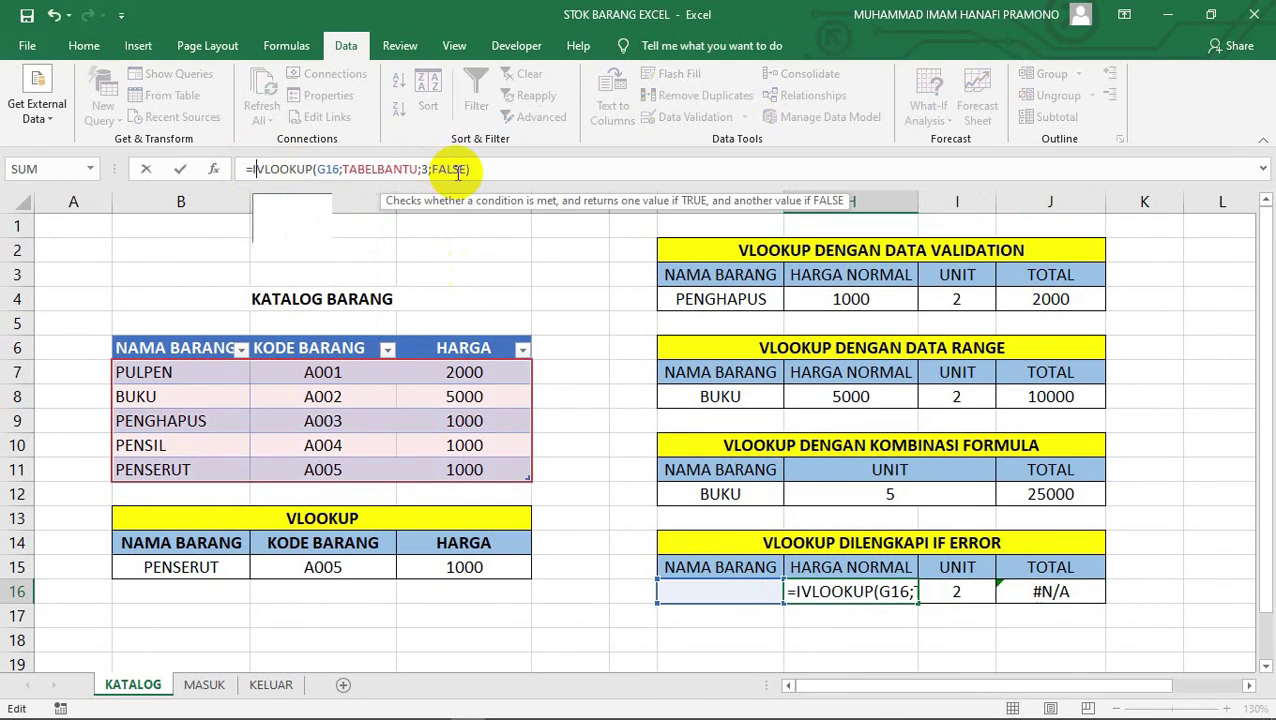
{"action": "type", "text": "ROR"}
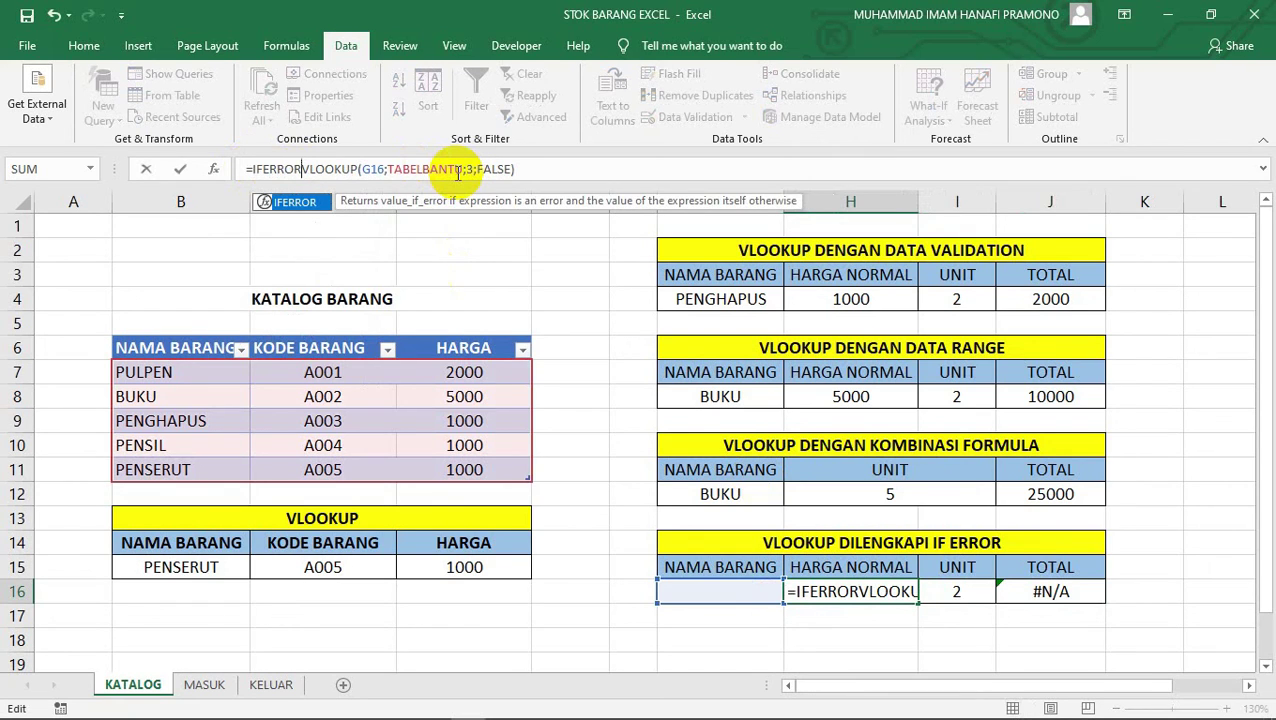
{"action": "type", "text": "("}
{"action": "key", "text": "Right"}
{"action": "key", "text": "Right"}
{"action": "key", "text": "Right"}
{"action": "key", "text": "Right"}
{"action": "key", "text": "Right"}
{"action": "key", "text": "Right"}
{"action": "key", "text": "Right"}
{"action": "key", "text": "Right"}
{"action": "key", "text": "Right"}
{"action": "key", "text": "Right"}
{"action": "key", "text": "Right"}
{"action": "key", "text": "Right"}
{"action": "key", "text": "Right"}
{"action": "key", "text": "Right"}
{"action": "key", "text": "Right"}
{"action": "key", "text": "Right"}
{"action": "key", "text": "Right"}
{"action": "key", "text": "Right"}
{"action": "key", "text": "Right"}
{"action": "key", "text": "Right"}
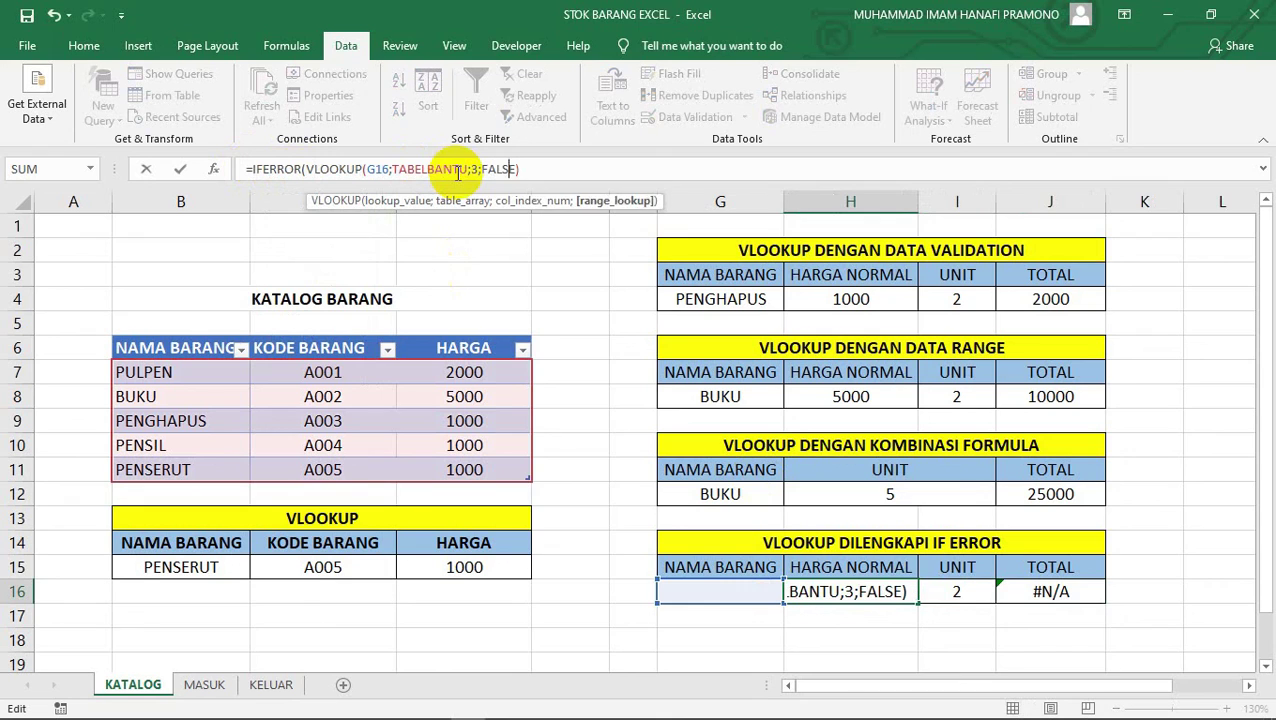
{"action": "key", "text": "Right"}
{"action": "key", "text": "Right"}
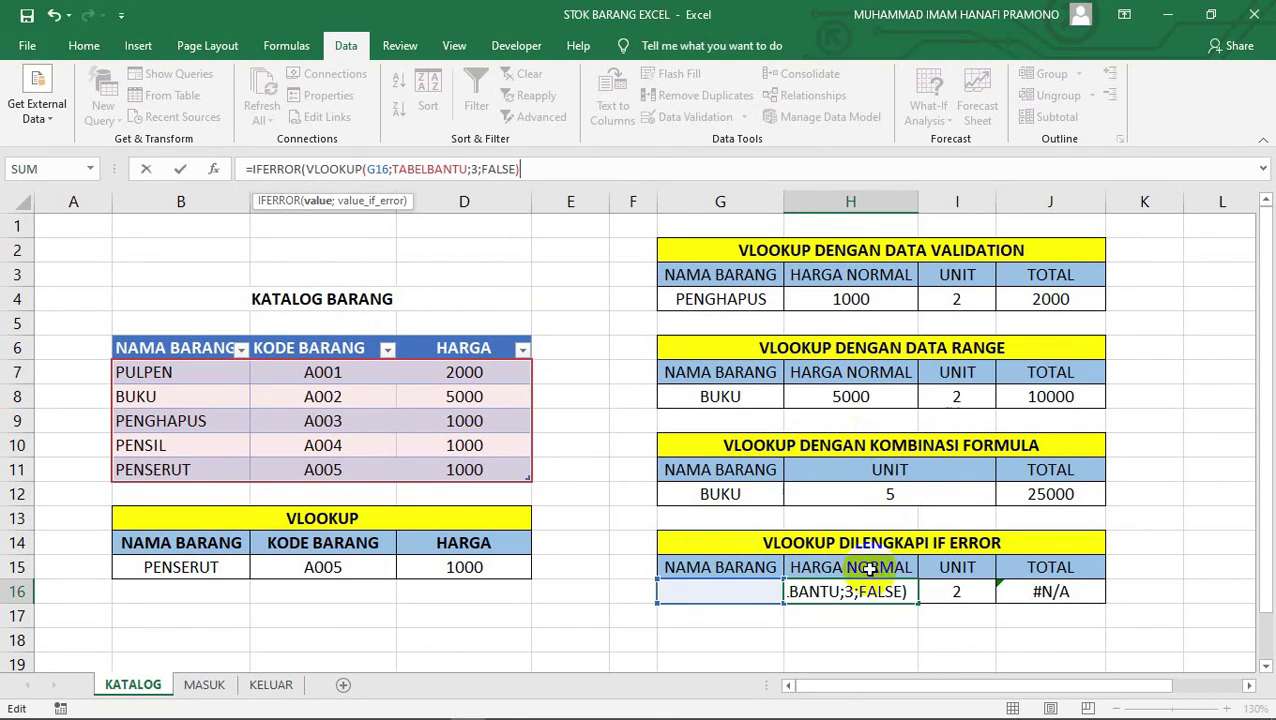
Complete the IFERROR formula in H16 with "Kosong" as the value if error
{"action": "left_click", "coordinate": [277, 168]}
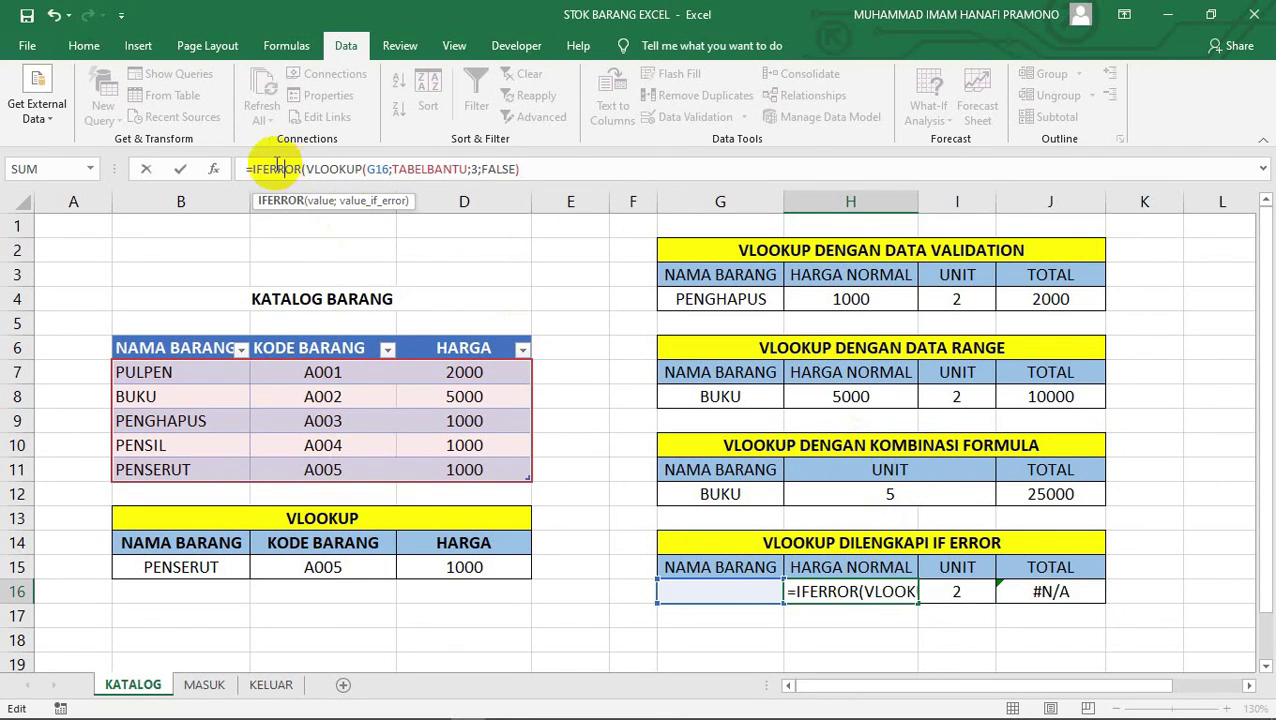
{"action": "left_click", "coordinate": [541, 166]}
{"action": "type", "text": ";"}
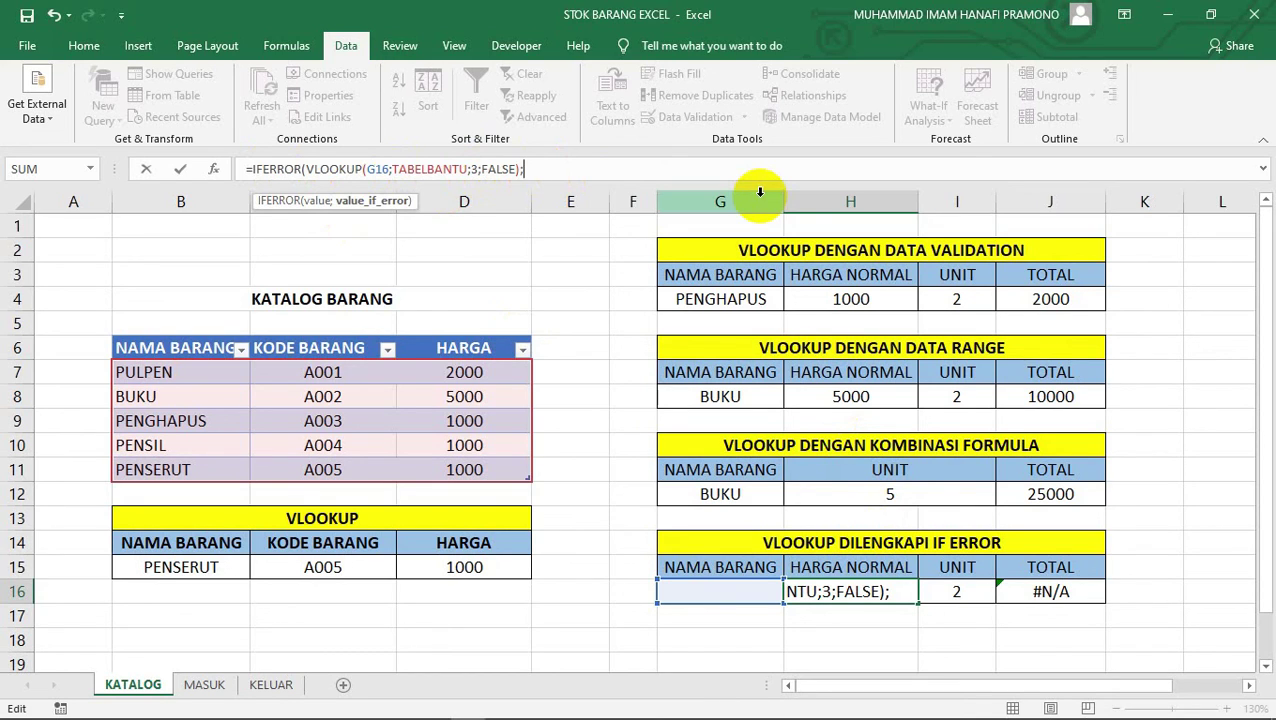
{"action": "type", "text": "\"KOSO"}
{"action": "key", "text": "BackSpace"}
{"action": "key", "text": "BackSpace"}
{"action": "key", "text": "BackSpace"}
{"action": "key", "text": "BackSpace"}
{"action": "type", "text": "Kosong"}
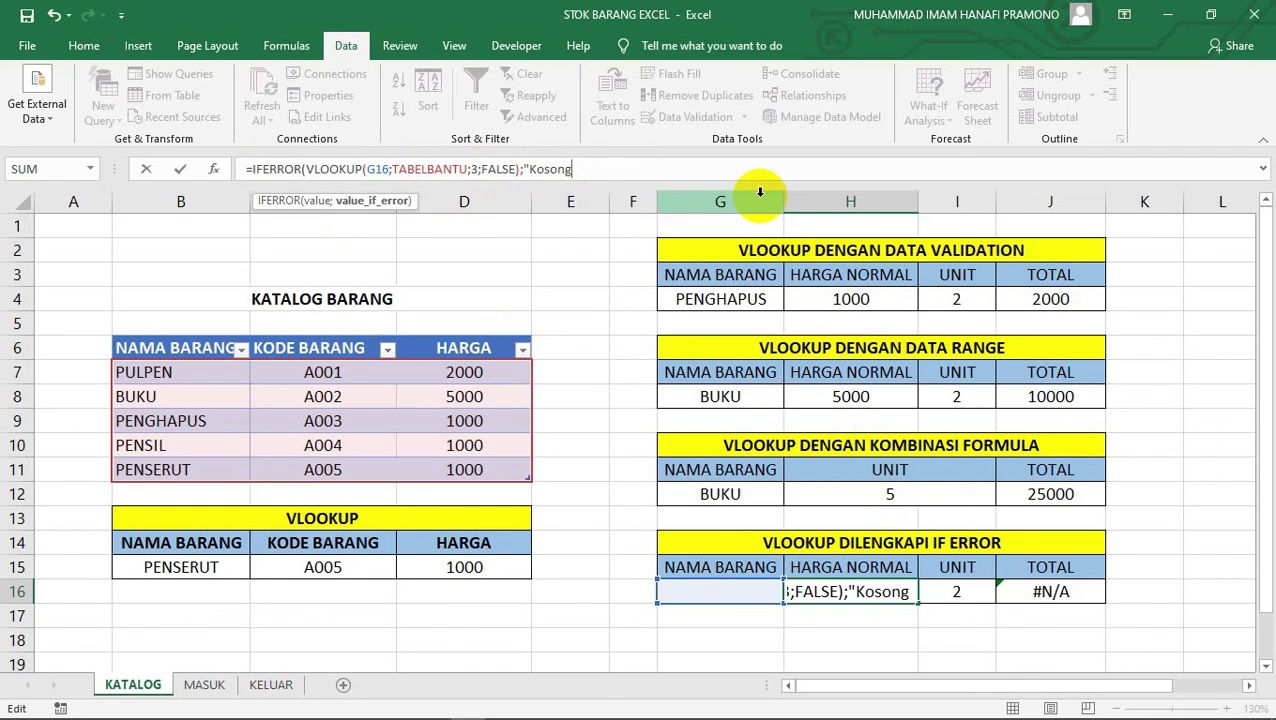
{"action": "type", "text": "\")"}
{"action": "key", "text": "Return"}
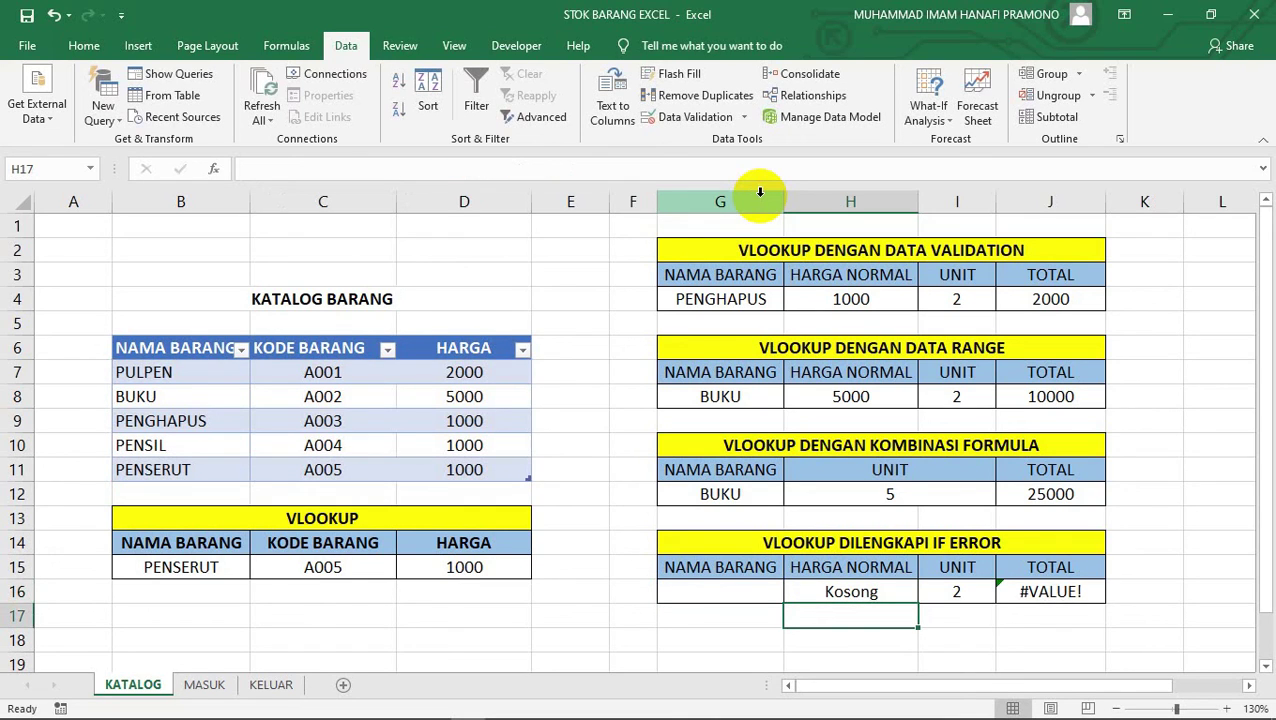
Enclose the H16*I16 product of the total cell J16 in a SUM function
{"action": "key", "text": "Up"}
{"action": "key", "text": "Right"}
{"action": "key", "text": "Right"}
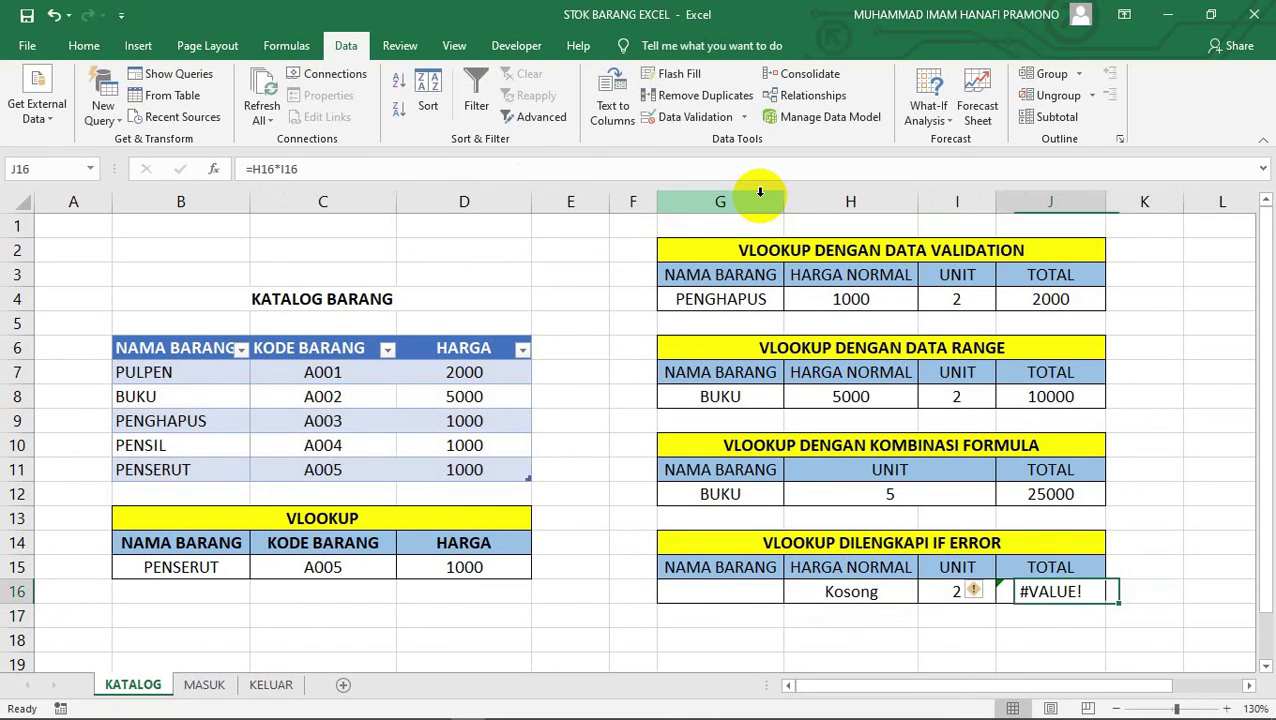
{"action": "key", "text": "Right"}
{"action": "key", "text": "Left"}
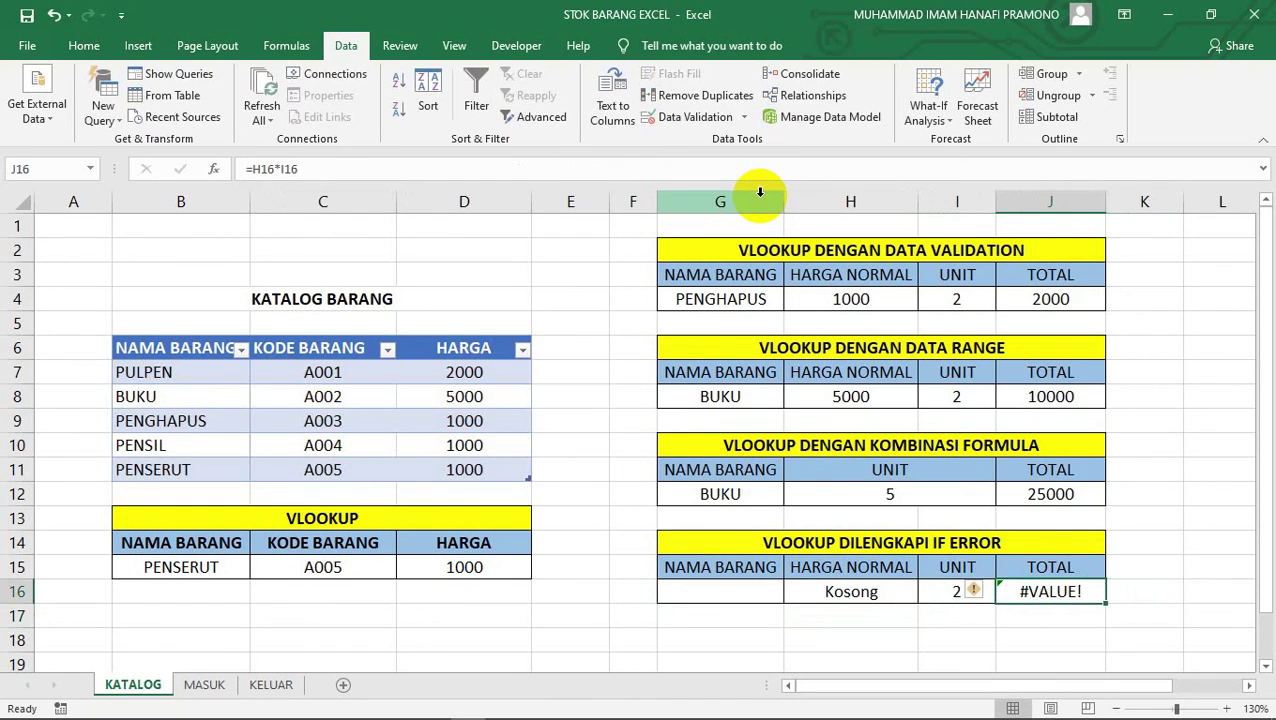
{"action": "left_click", "coordinate": [252, 169]}
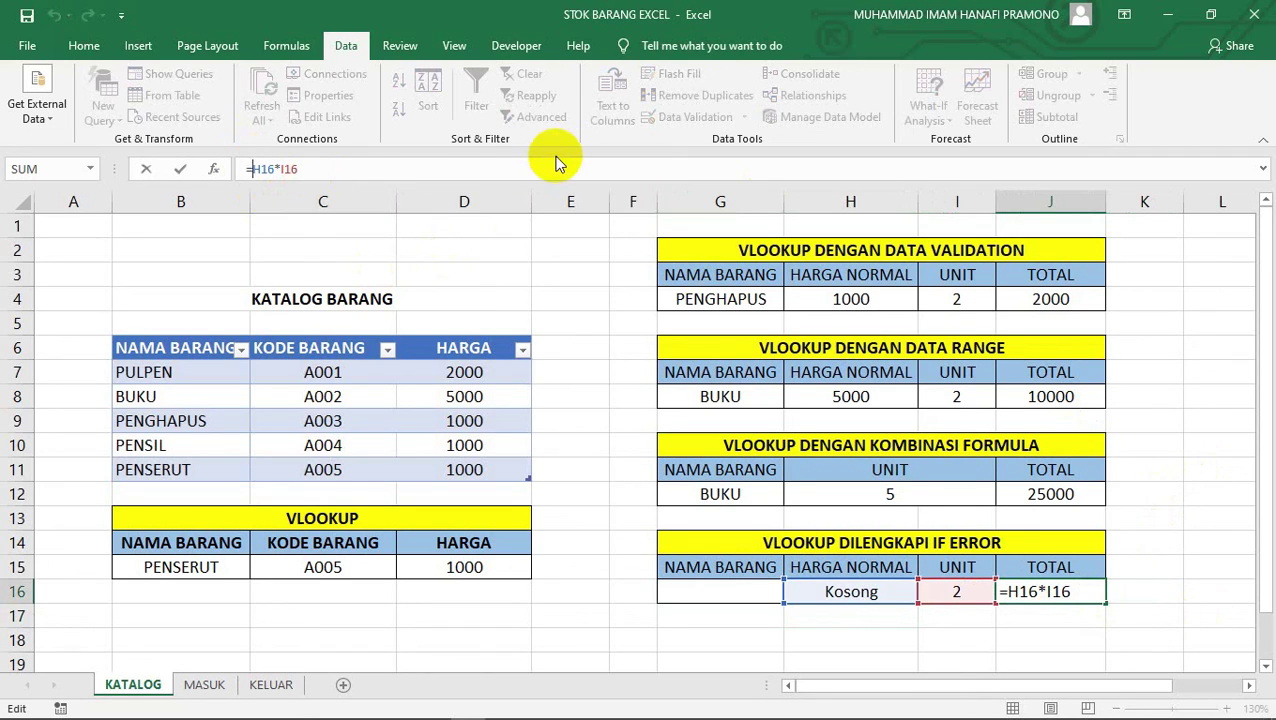
{"action": "type", "text": "sum("}
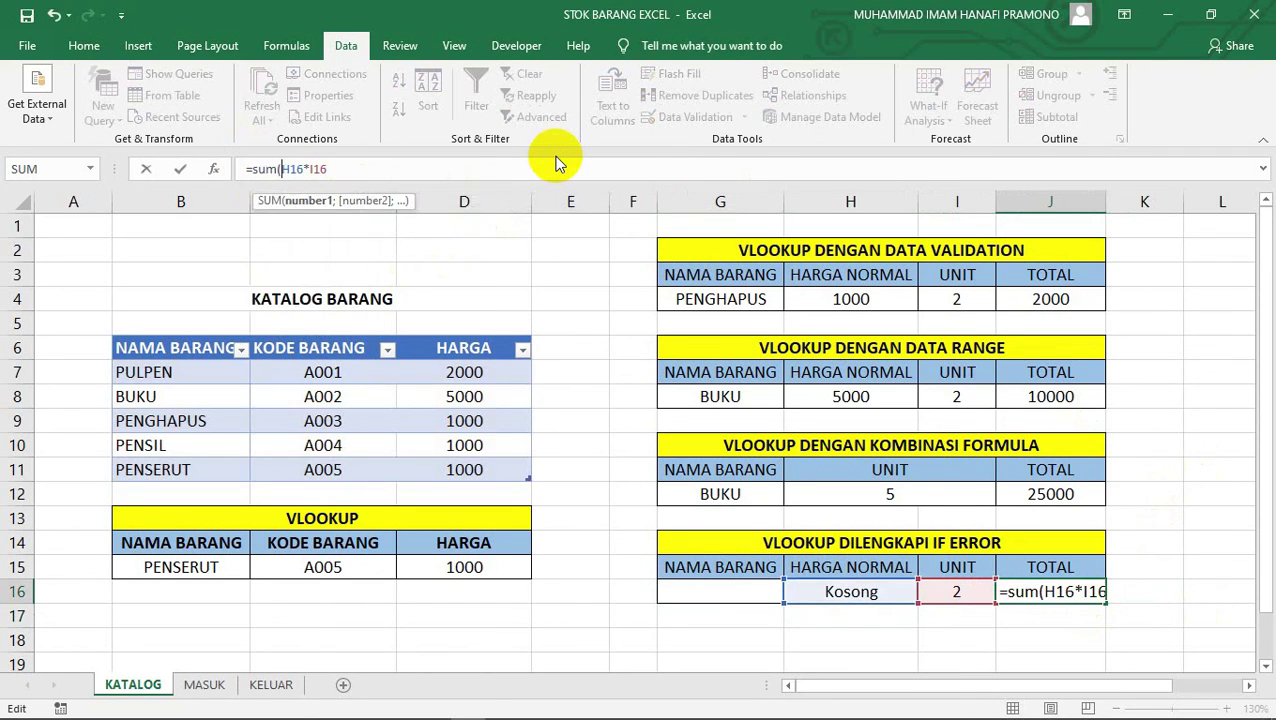
{"action": "type", "text": ")"}
{"action": "key", "text": "Left"}
{"action": "key", "text": "Left"}
{"action": "key", "text": "Left"}
{"action": "key", "text": "Left"}
{"action": "key", "text": "Left"}
{"action": "key", "text": "Left"}
{"action": "key", "text": "Left"}
{"action": "key", "text": "Left"}
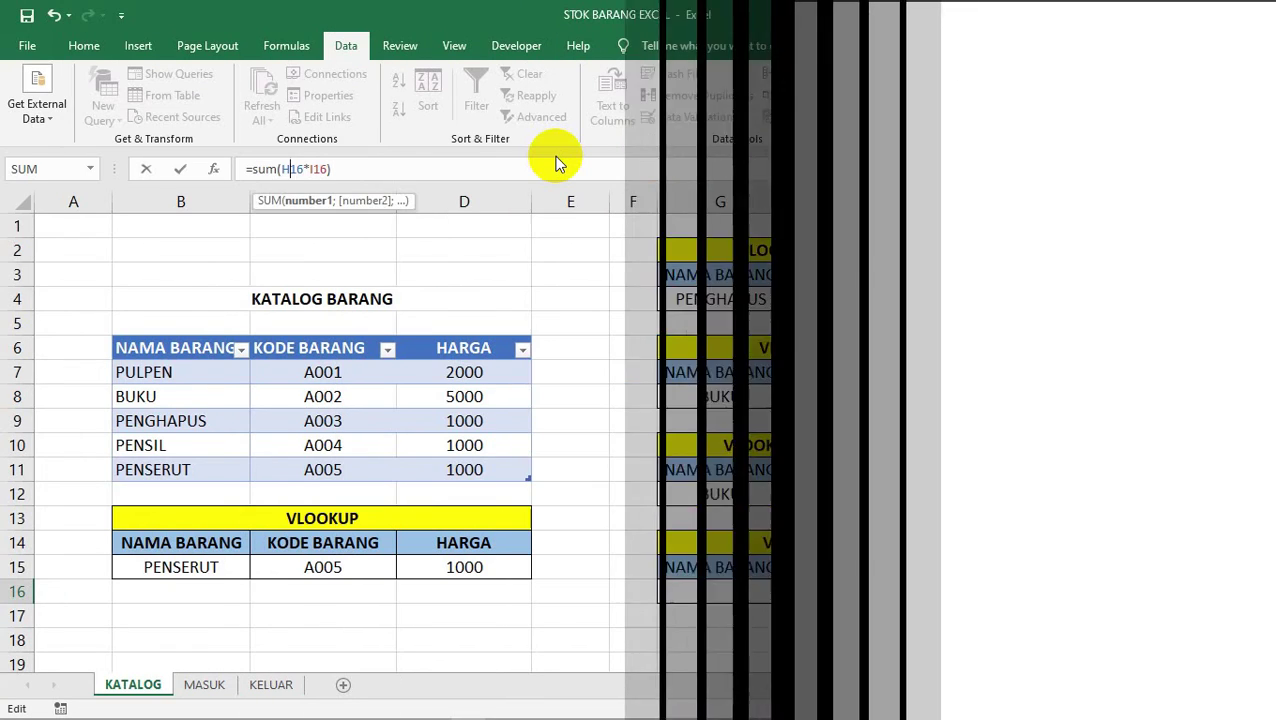
Insert iferror( in front of sum(H16*I16) in J16 so the sum becomes its value argument
{"action": "type", "text": "ifer"}
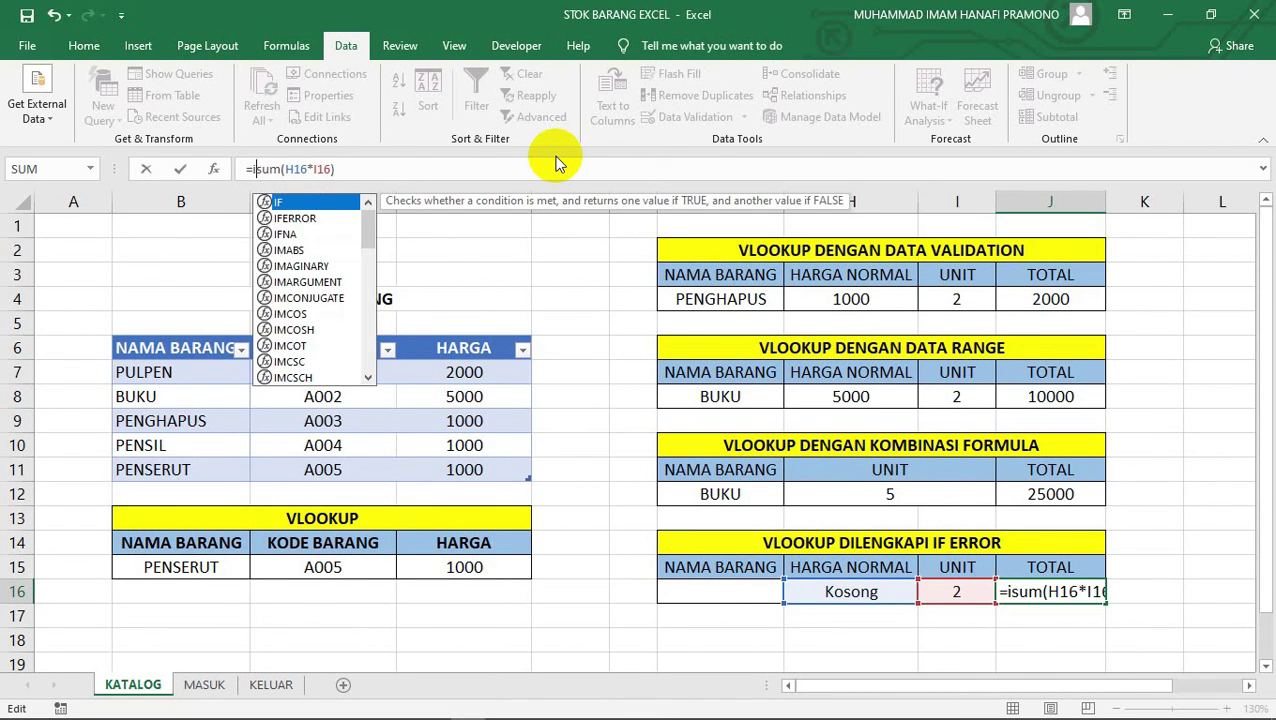
{"action": "type", "text": "ror"}
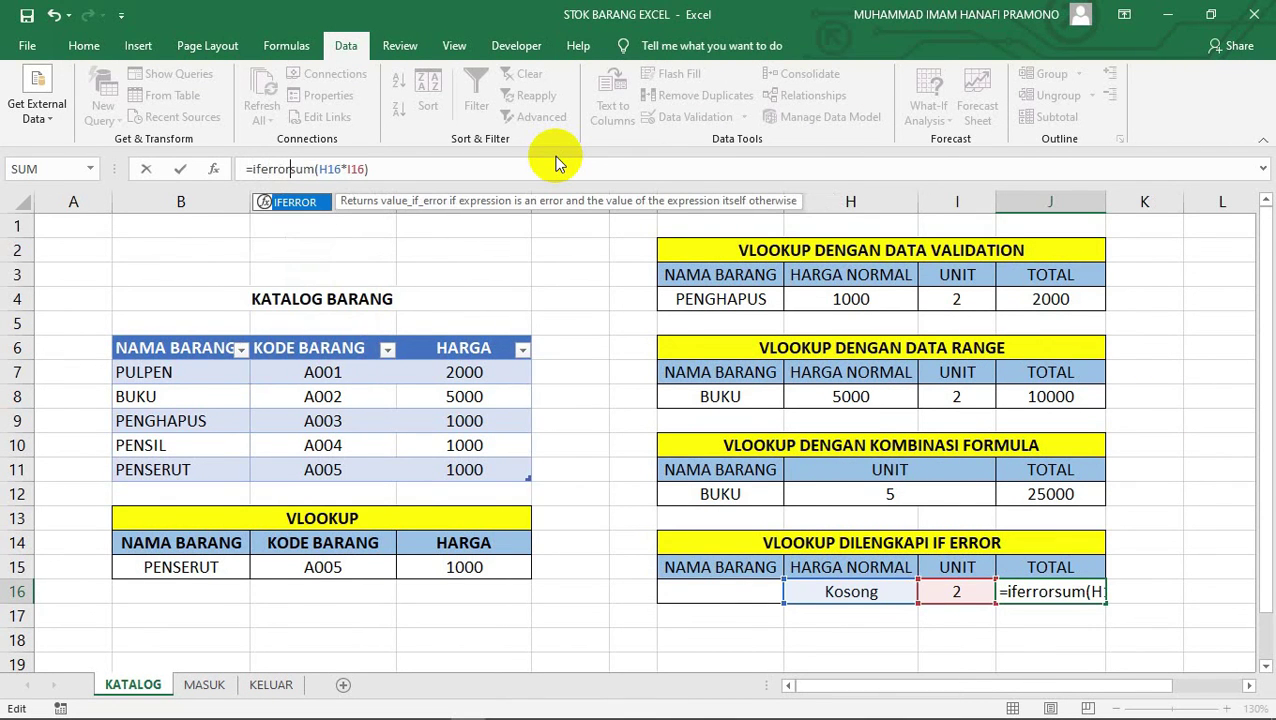
{"action": "key", "text": "Left"}
{"action": "key", "text": "Left"}
{"action": "key", "text": "Left"}
{"action": "type", "text": "("}
{"action": "key", "text": "Right"}
{"action": "key", "text": "Right"}
{"action": "key", "text": "Right"}
{"action": "key", "text": "Right"}
{"action": "key", "text": "Right"}
{"action": "key", "text": "Right"}
{"action": "key", "text": "Right"}
{"action": "key", "text": "Right"}
{"action": "key", "text": "Right"}
{"action": "key", "text": "Right"}
{"action": "key", "text": "Right"}
{"action": "key", "text": "Right"}
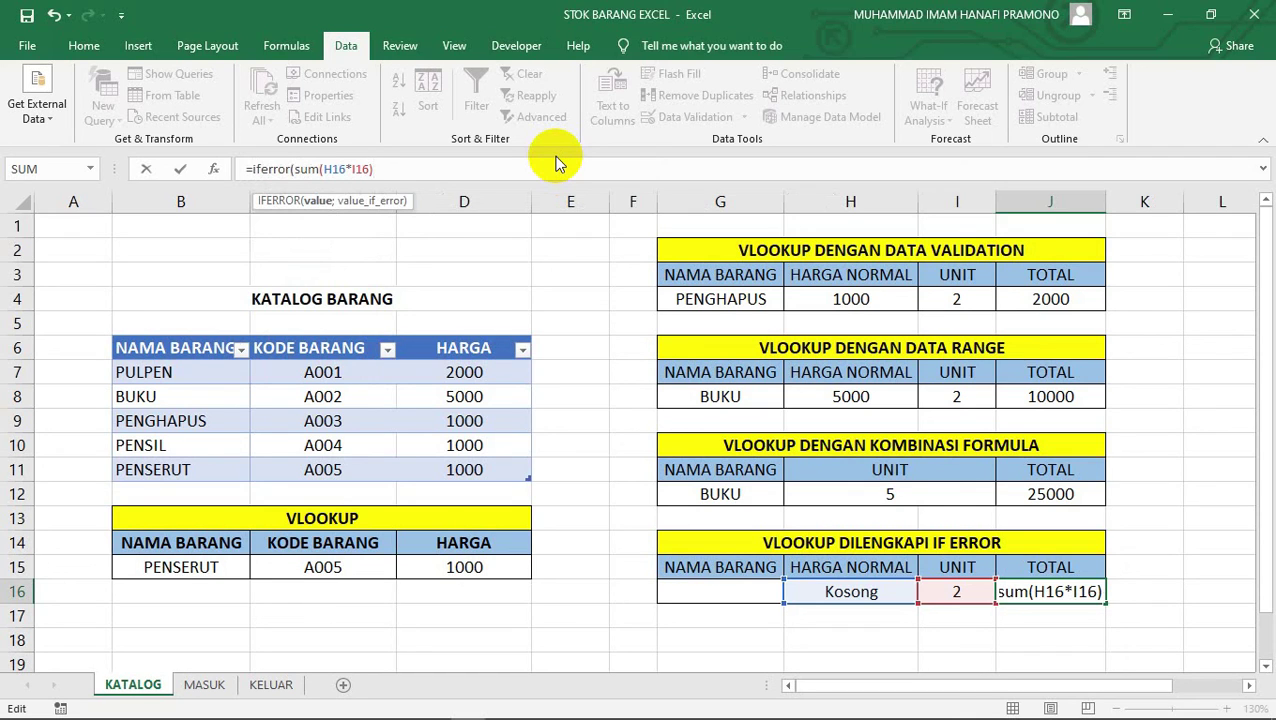
Complete the IFERROR formula in J16 with "Kosong" as the value if error
{"action": "type", "text": ";"}
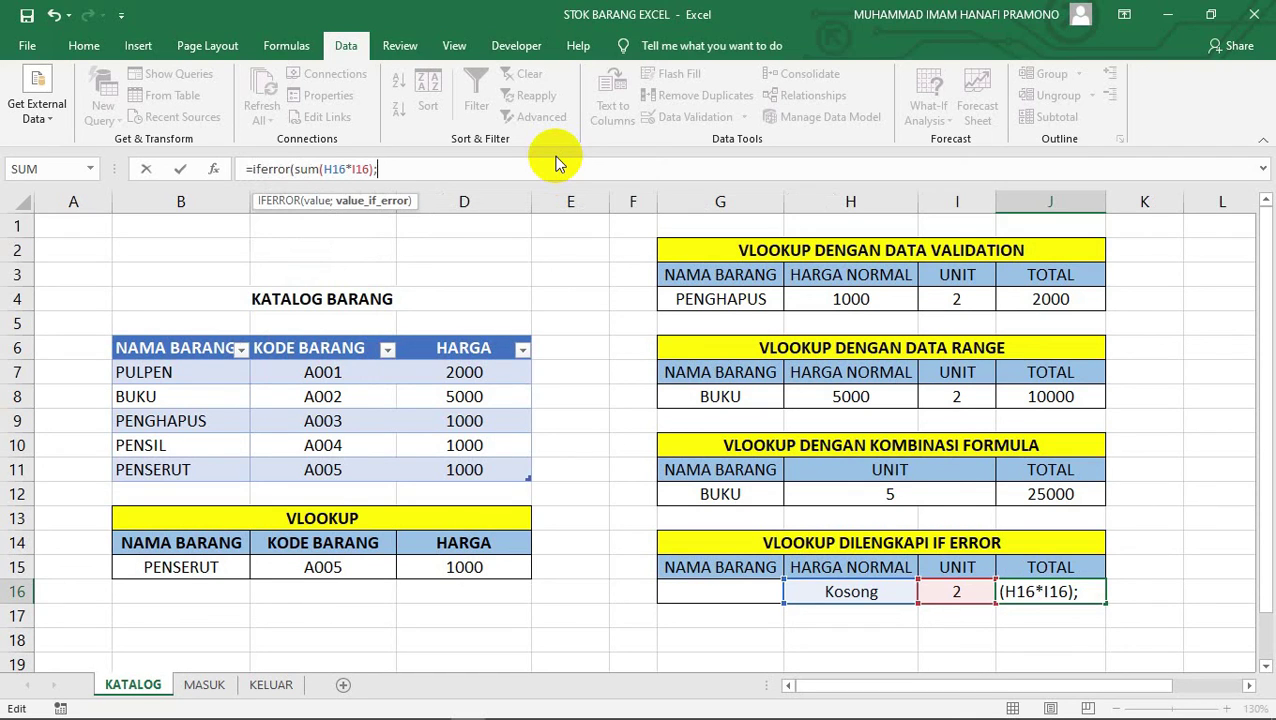
{"action": "type", "text": "\"Kosong"}
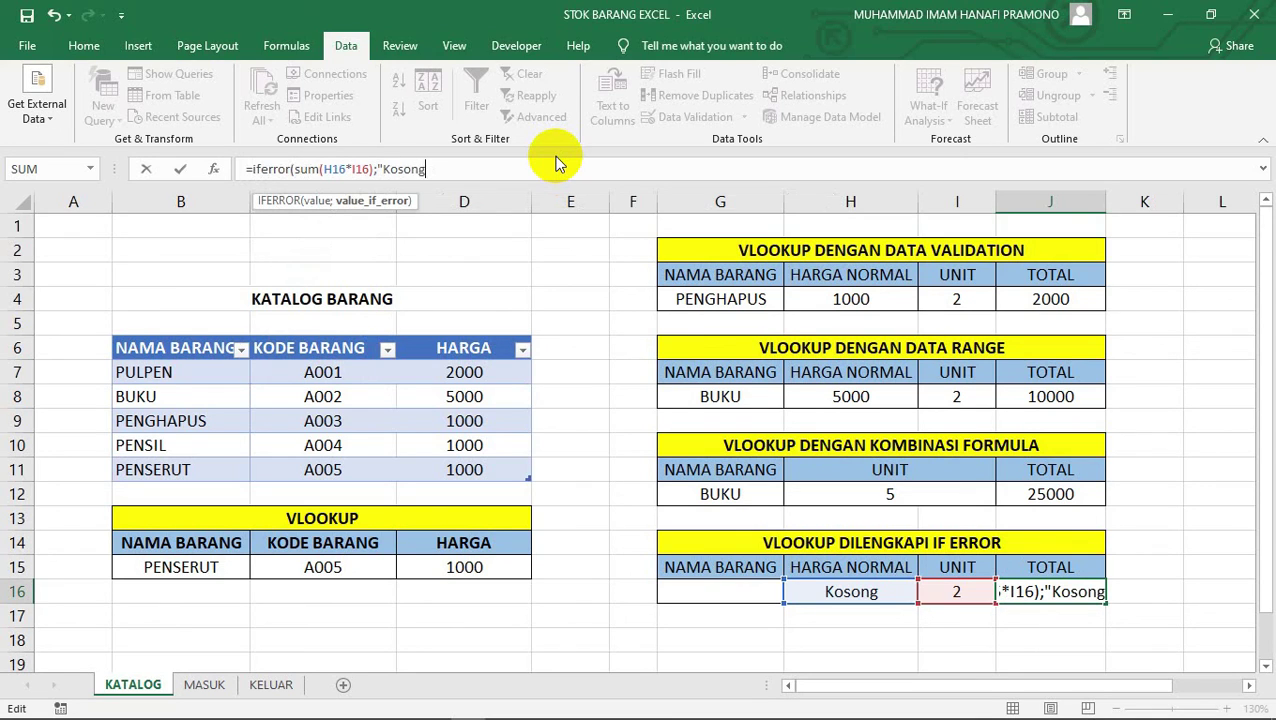
{"action": "type", "text": "\")"}
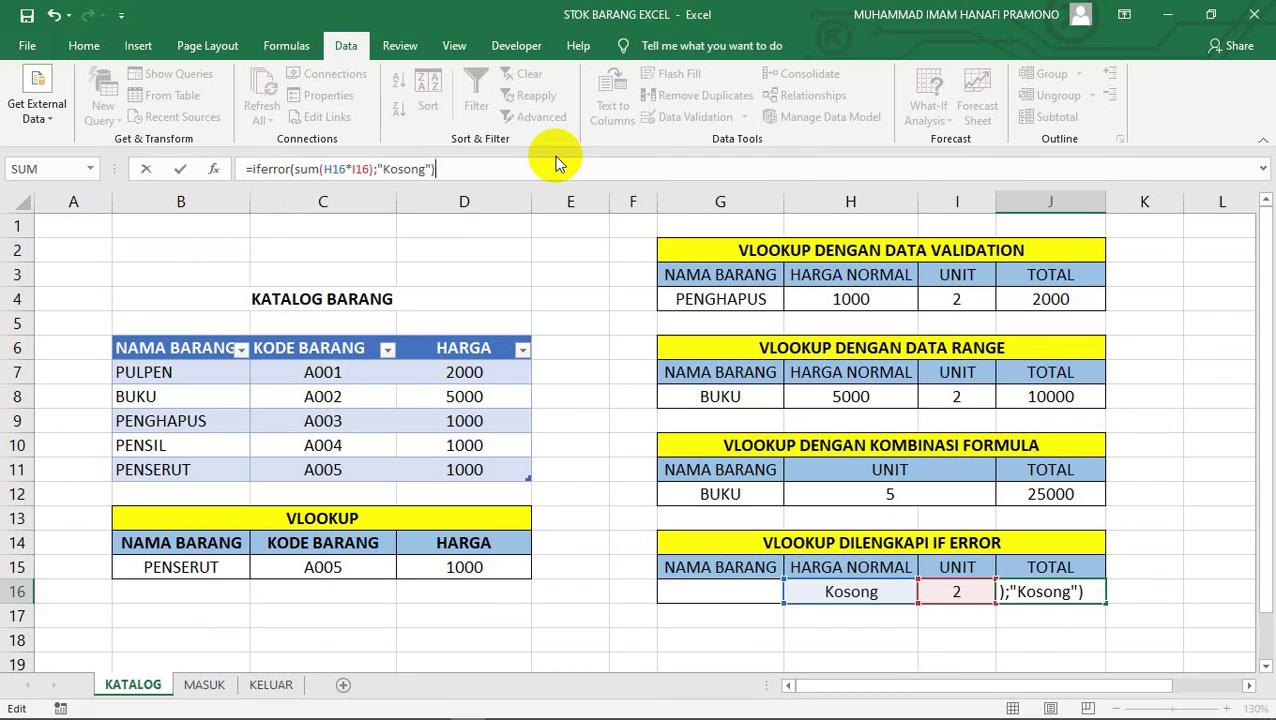
{"action": "key", "text": "Return"}
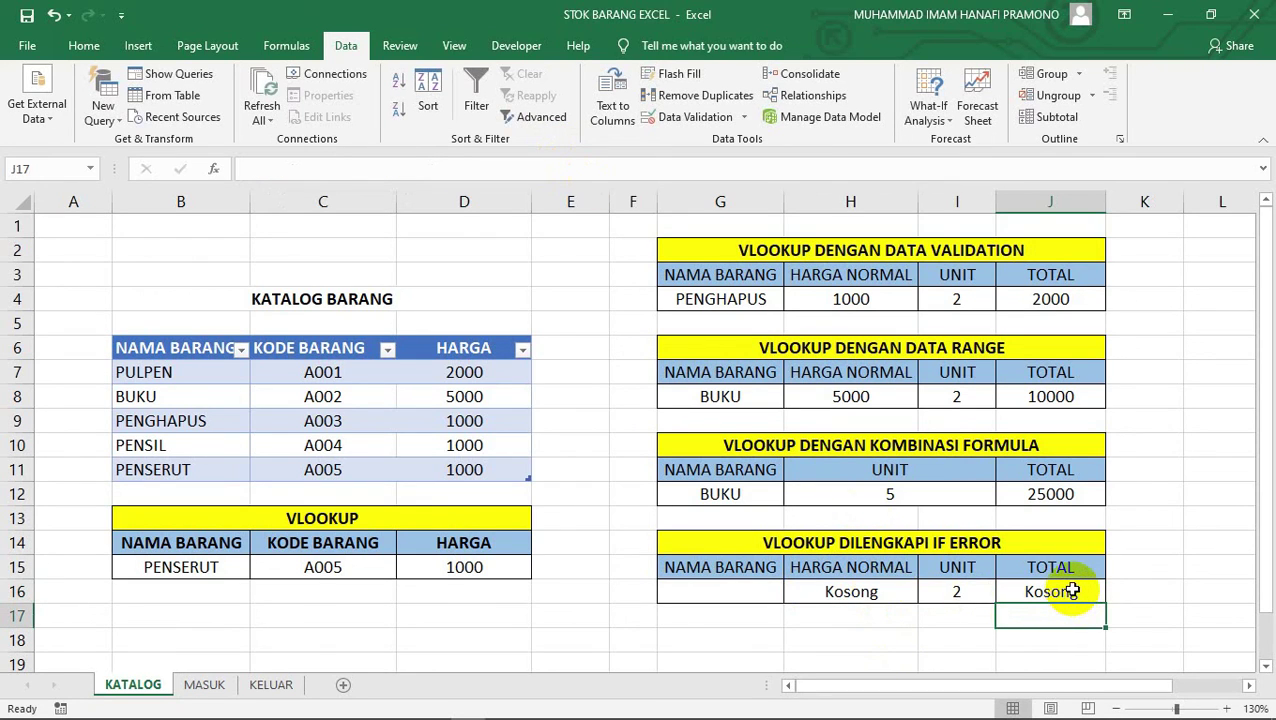
Test the IFERROR lookup by choosing PENGHAPUS and PENSIL as the item name in G16, and clear the cell
{"action": "left_click", "coordinate": [712, 594]}
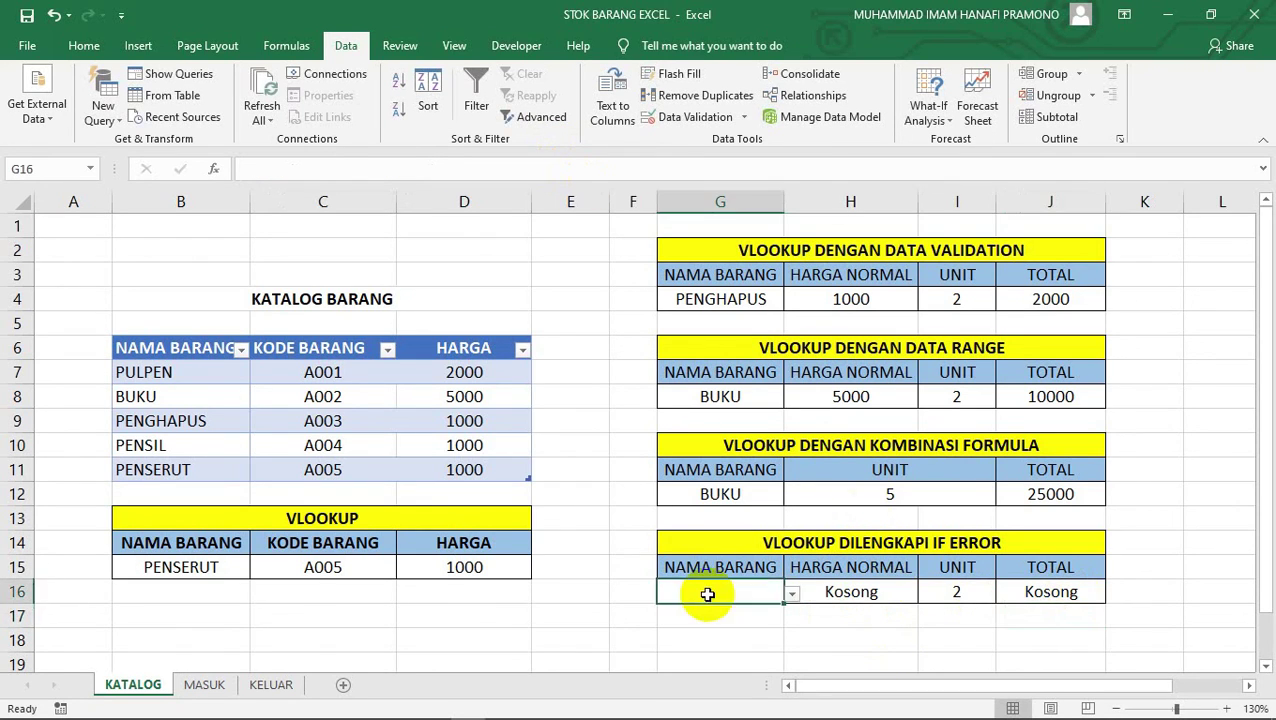
{"action": "left_click", "coordinate": [793, 598]}
{"action": "left_click", "coordinate": [753, 646]}
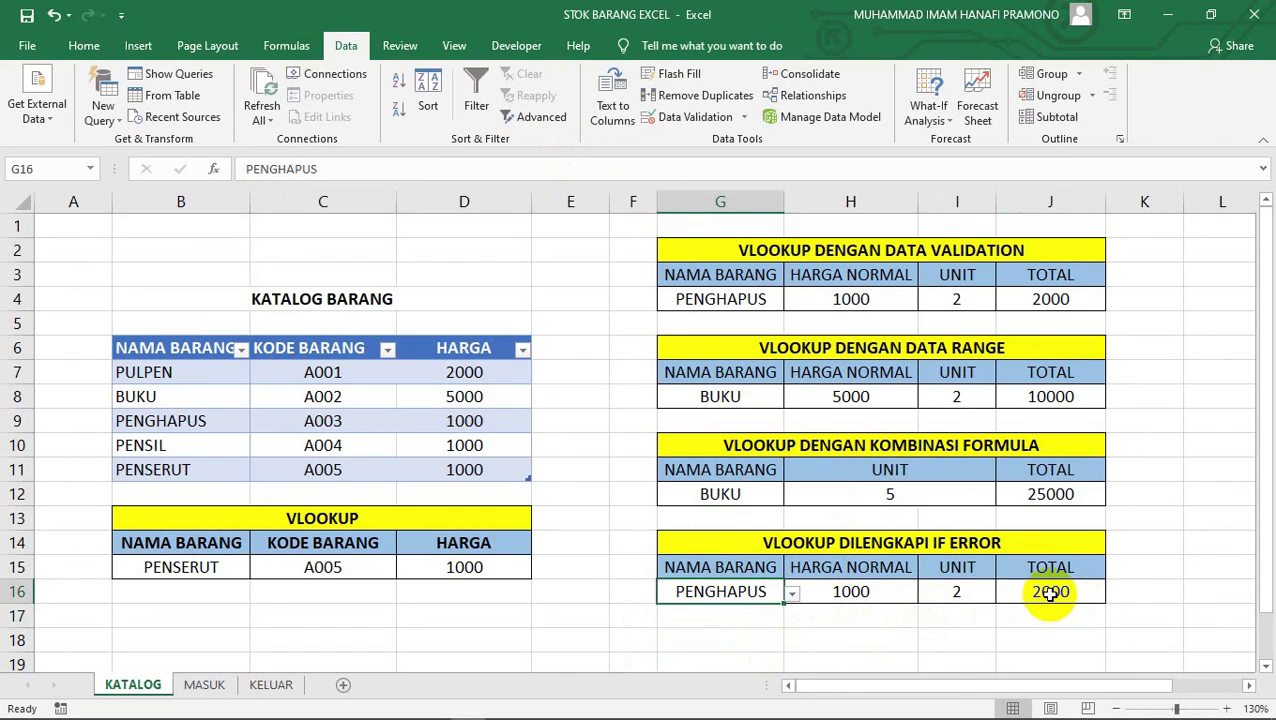
{"action": "left_click", "coordinate": [795, 594]}
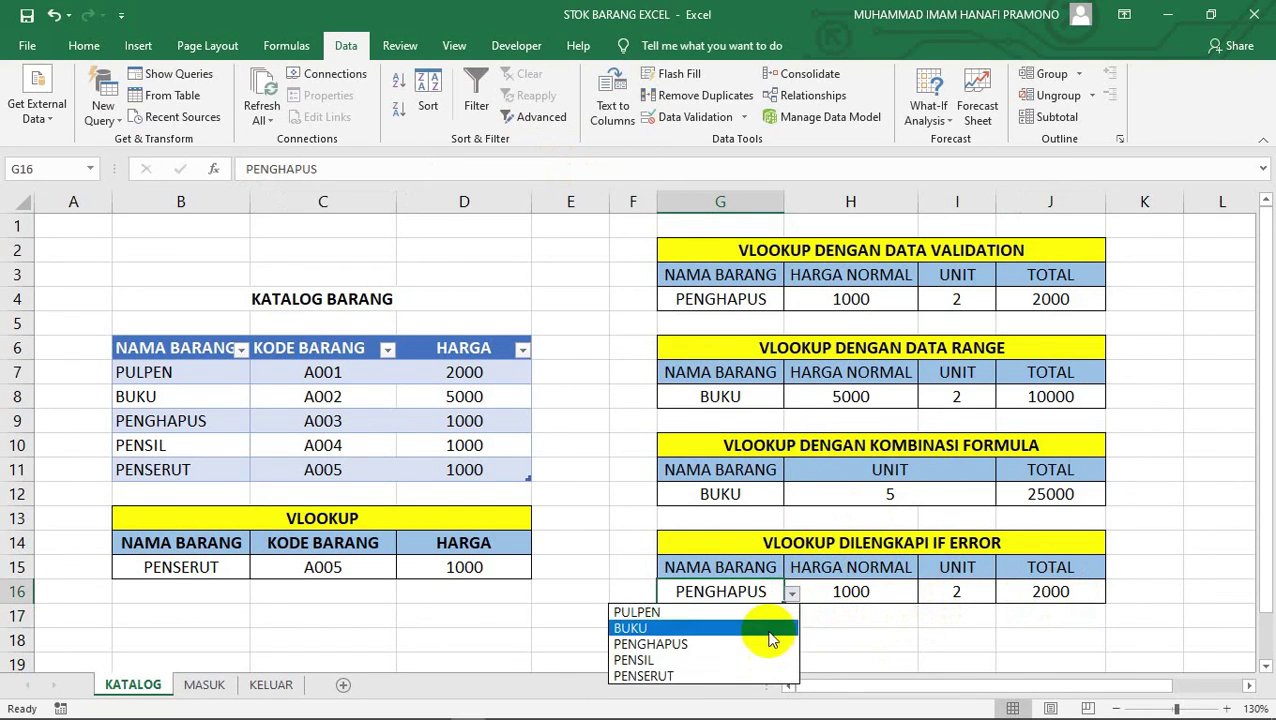
{"action": "left_click", "coordinate": [763, 660]}
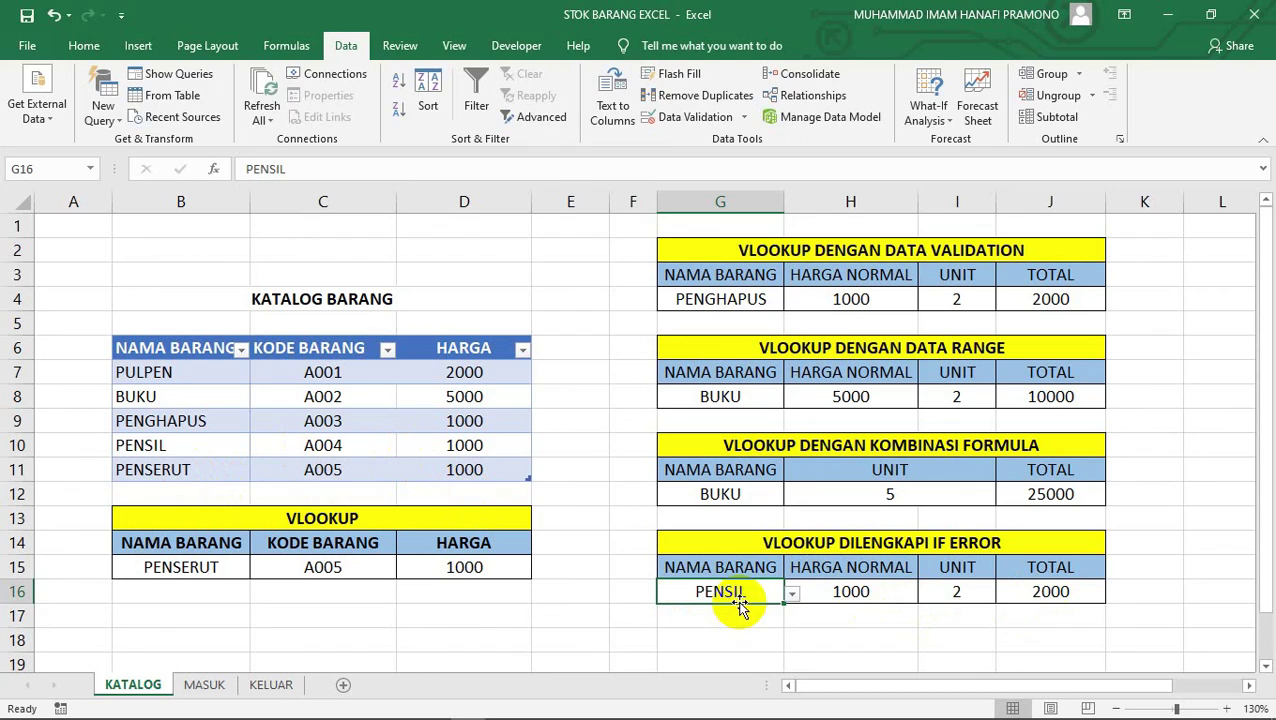
{"action": "key", "text": "Delete"}
{"action": "left_click", "coordinate": [766, 636]}
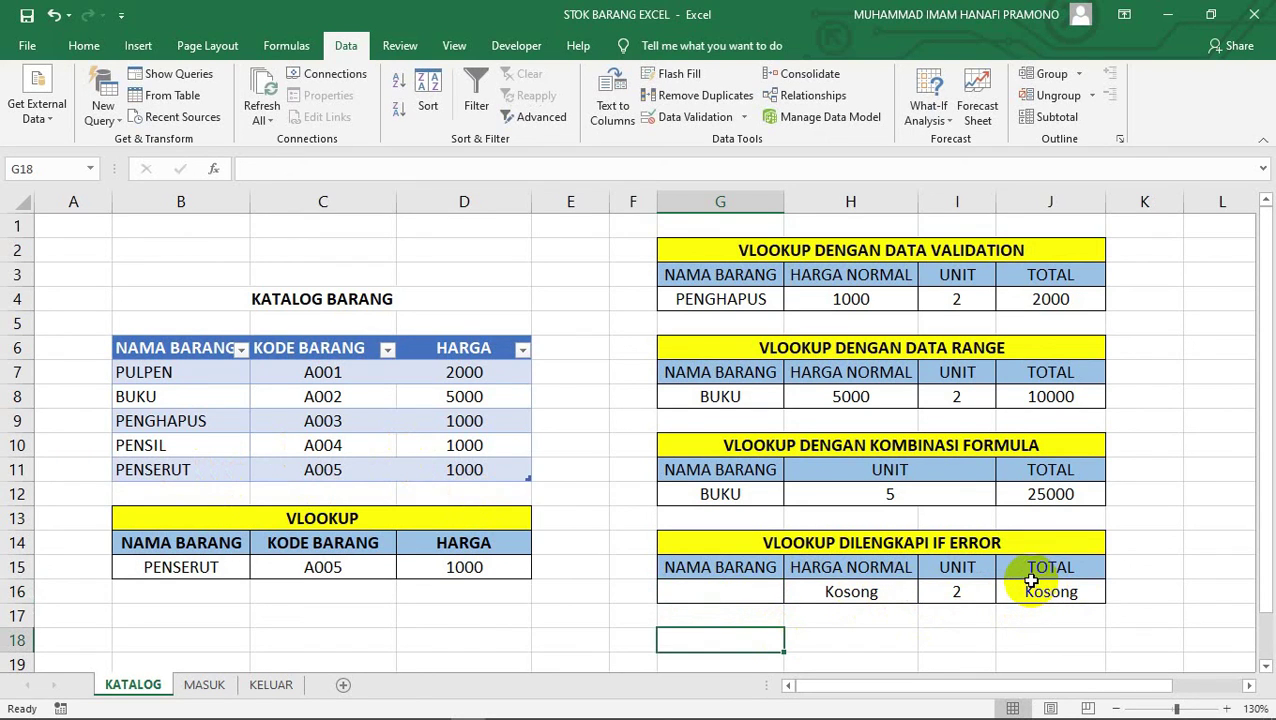
Choose BUKU from the validation list as the item name in G16 of the IFERROR table
{"action": "left_click", "coordinate": [770, 591]}
{"action": "left_click", "coordinate": [794, 597]}
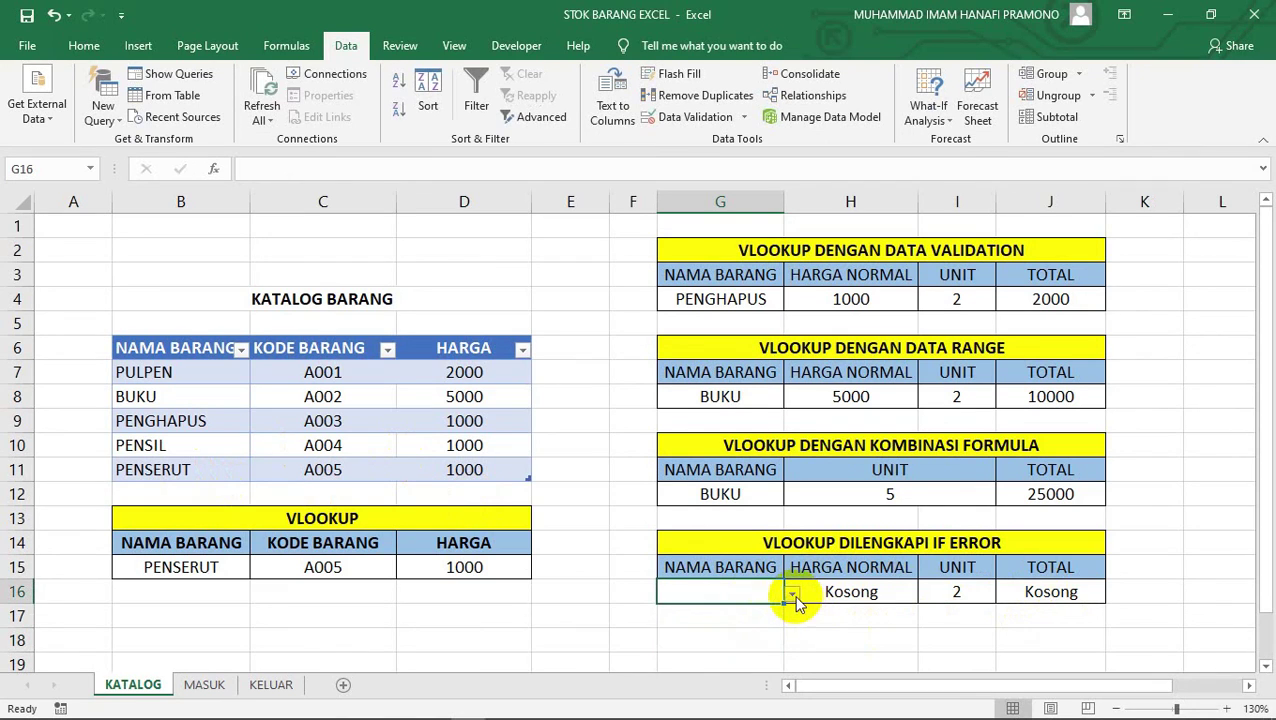
{"action": "left_click", "coordinate": [792, 594]}
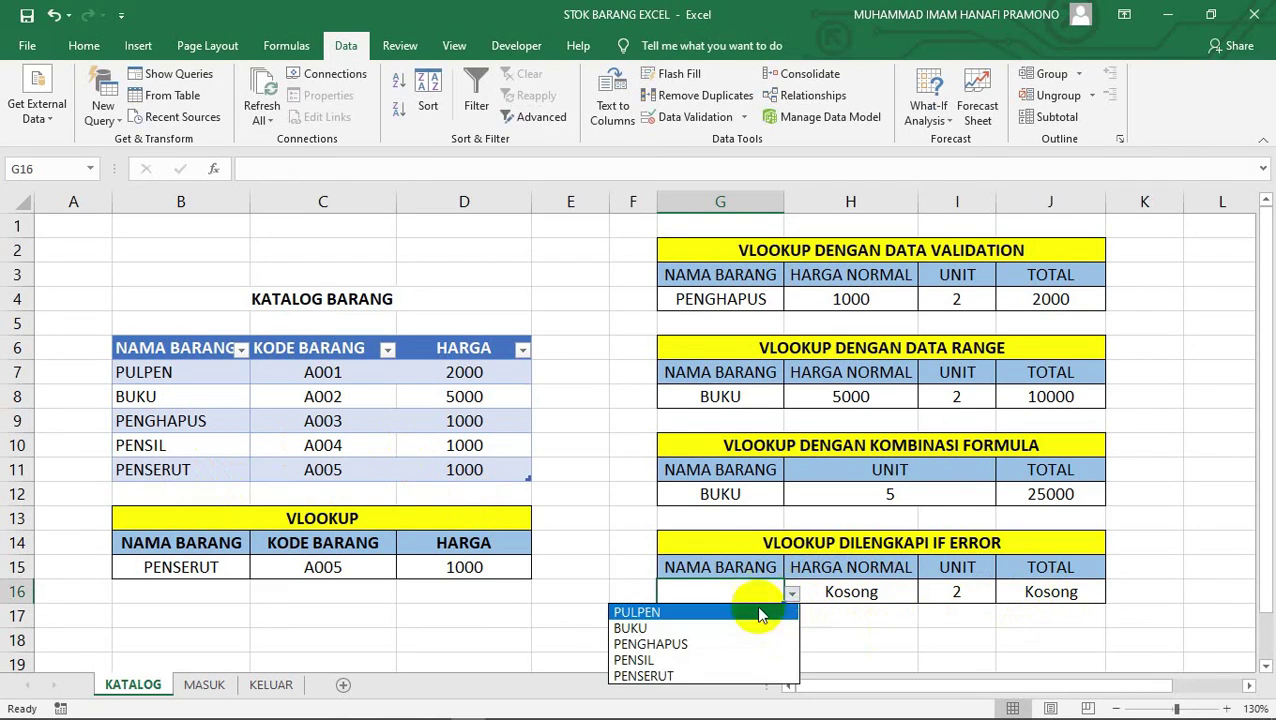
{"action": "left_click", "coordinate": [735, 629]}
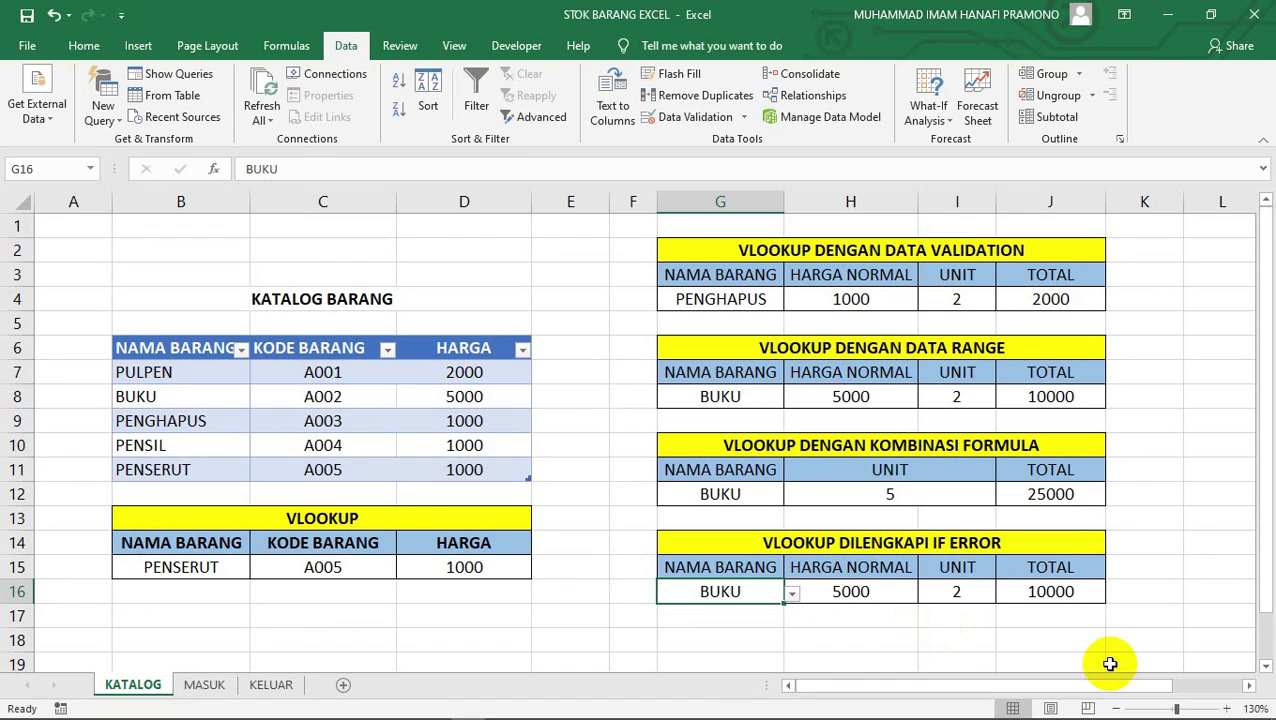
{"action": "mouse_move", "coordinate": [968, 712]}
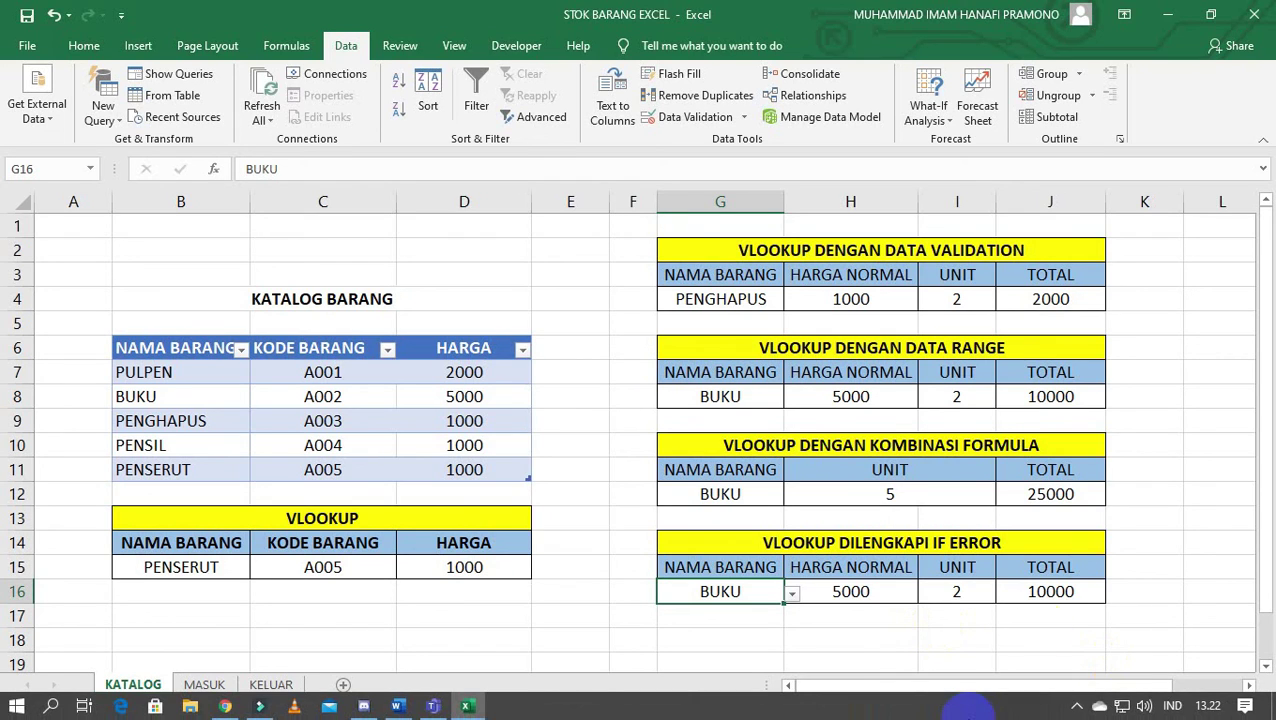